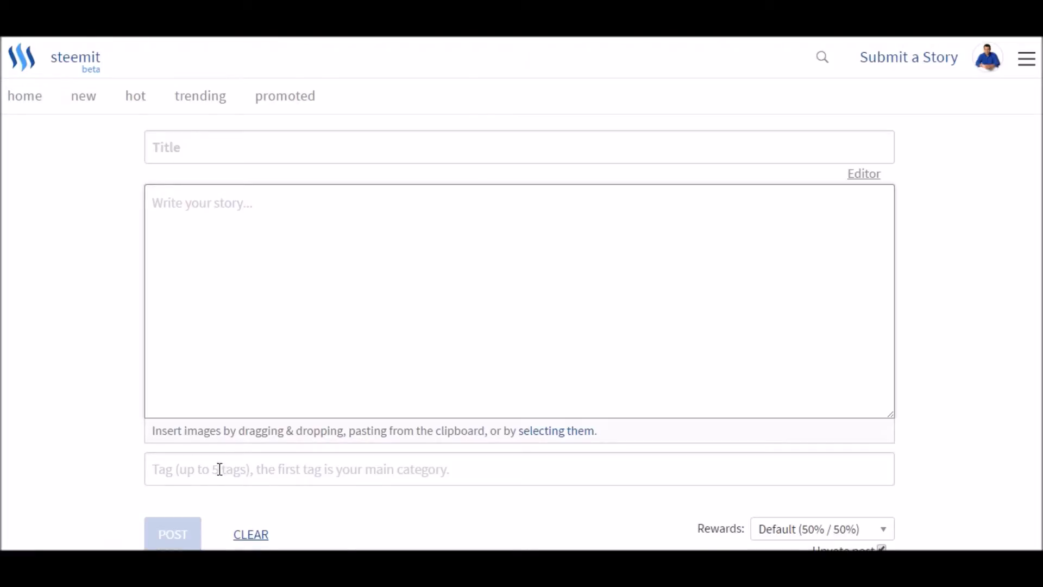
- Switch to the Notepad notes and copy the headline "The Weird, Wacky & Wonderful "Go Chicken Go" Song / Video That People Are Going CRAZY For..."
{"action": "left_click", "coordinate": [214, 565]}
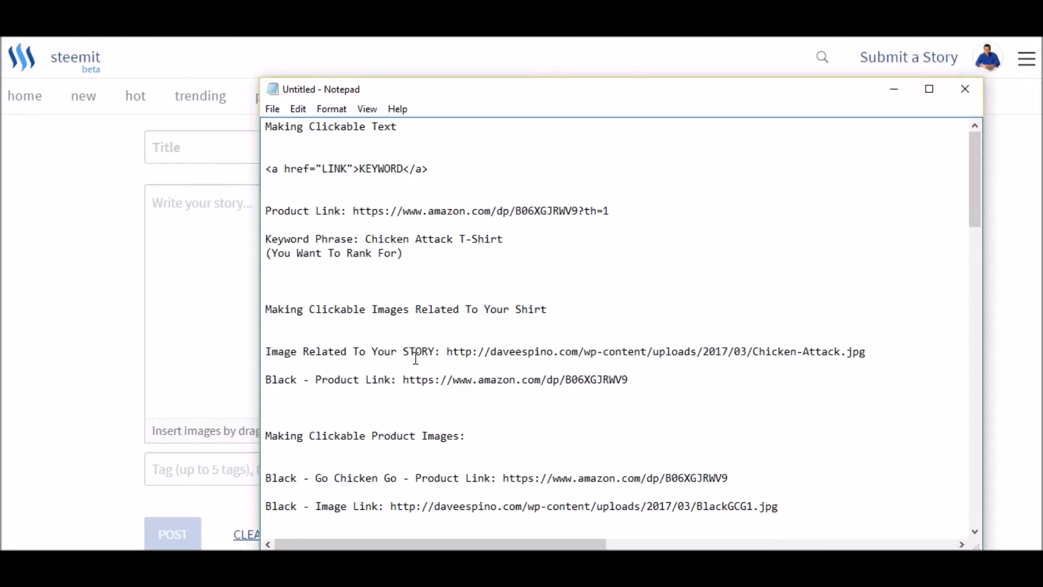
{"action": "scroll", "coordinate": [380, 282], "scroll_direction": "down", "scroll_amount": 5}
{"action": "scroll", "coordinate": [382, 282], "scroll_direction": "down", "scroll_amount": 2}
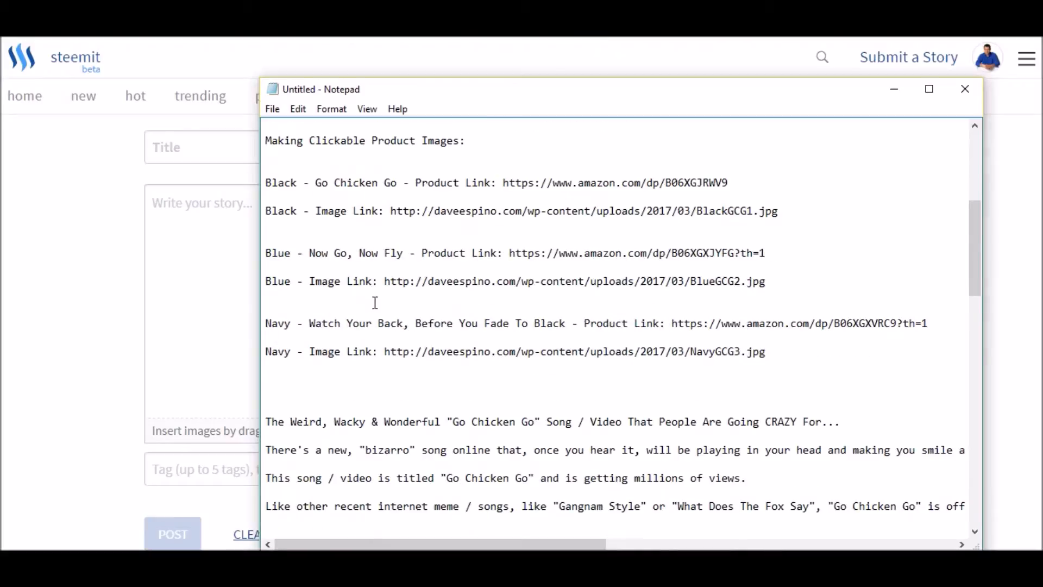
{"action": "left_click_drag", "start_coordinate": [266, 422], "coordinate": [847, 423]}
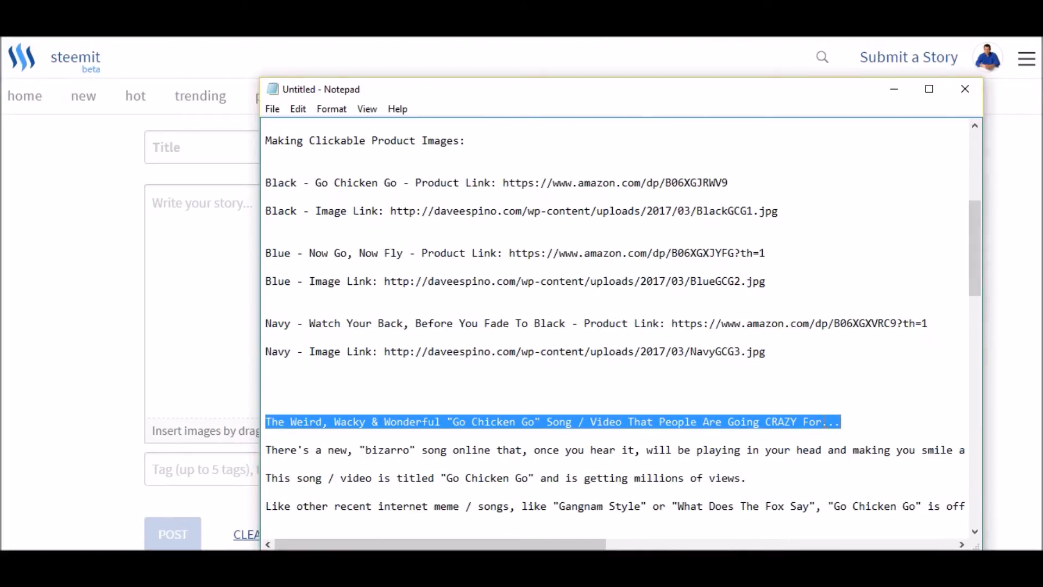
{"action": "right_click", "coordinate": [575, 426]}
{"action": "left_click", "coordinate": [637, 261]}
- Paste the copied headline as the title of the new Steemit story
{"action": "left_click", "coordinate": [194, 151]}
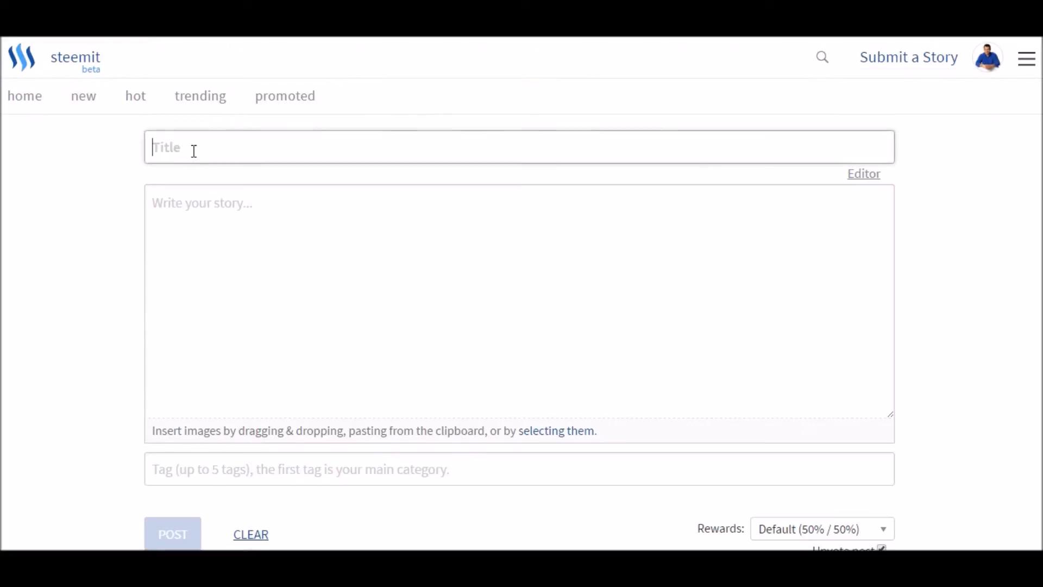
{"action": "right_click", "coordinate": [194, 151]}
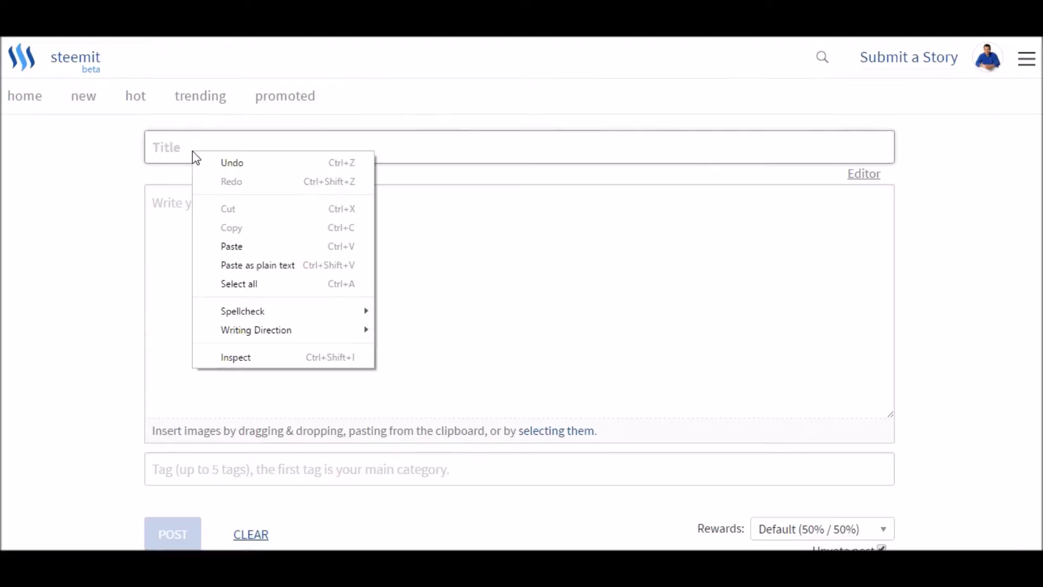
{"action": "left_click", "coordinate": [221, 245]}
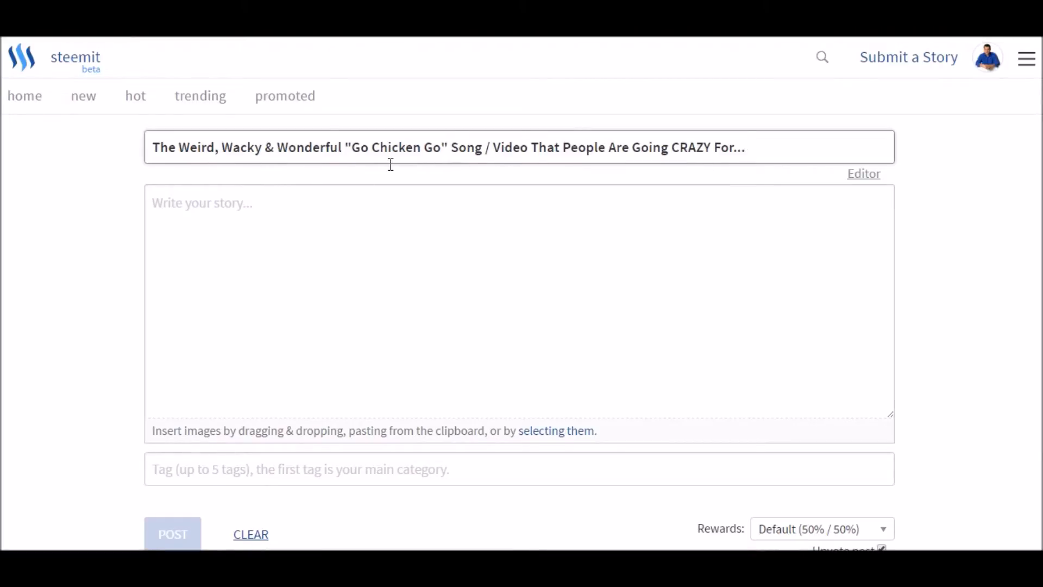
- Make the story body ready for input, and return to the Notepad notes to locate the article text beneath the headline
{"action": "left_click", "coordinate": [317, 212]}
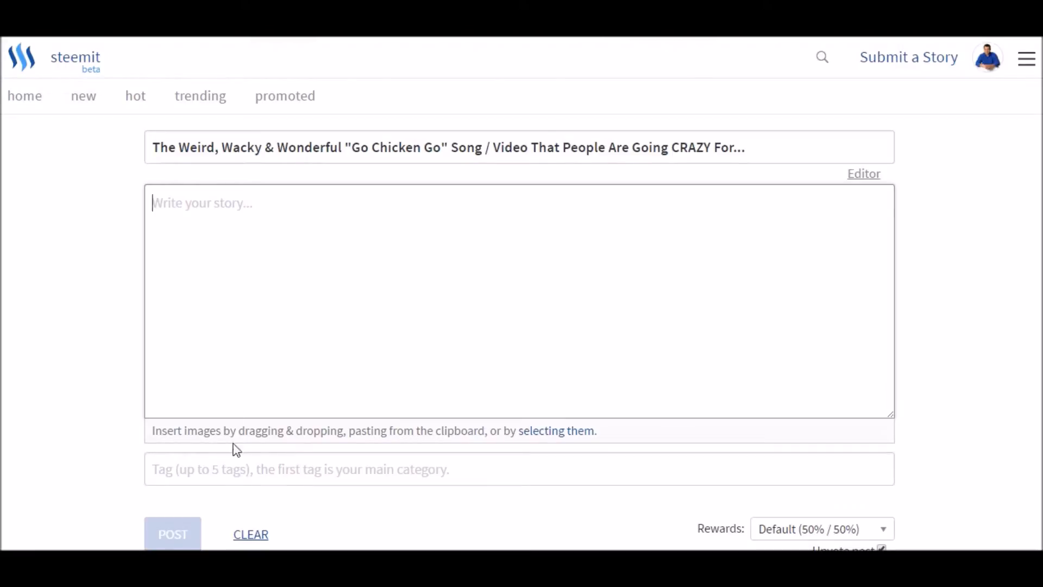
{"action": "key", "text": "alt+Tab"}
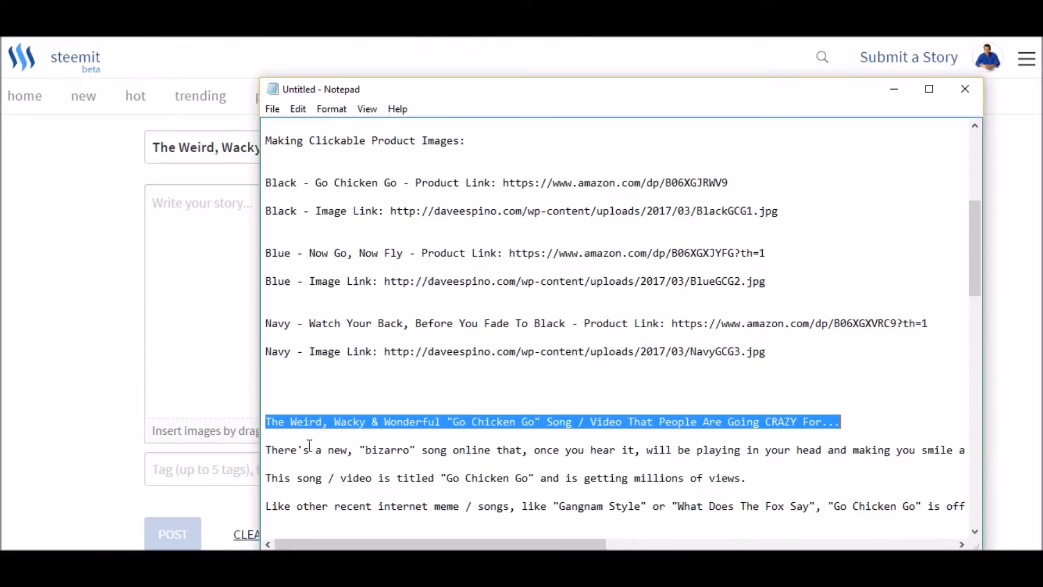
{"action": "scroll", "coordinate": [323, 313], "scroll_direction": "down", "scroll_amount": 2}
{"action": "scroll", "coordinate": [323, 313], "scroll_direction": "down", "scroll_amount": 3}
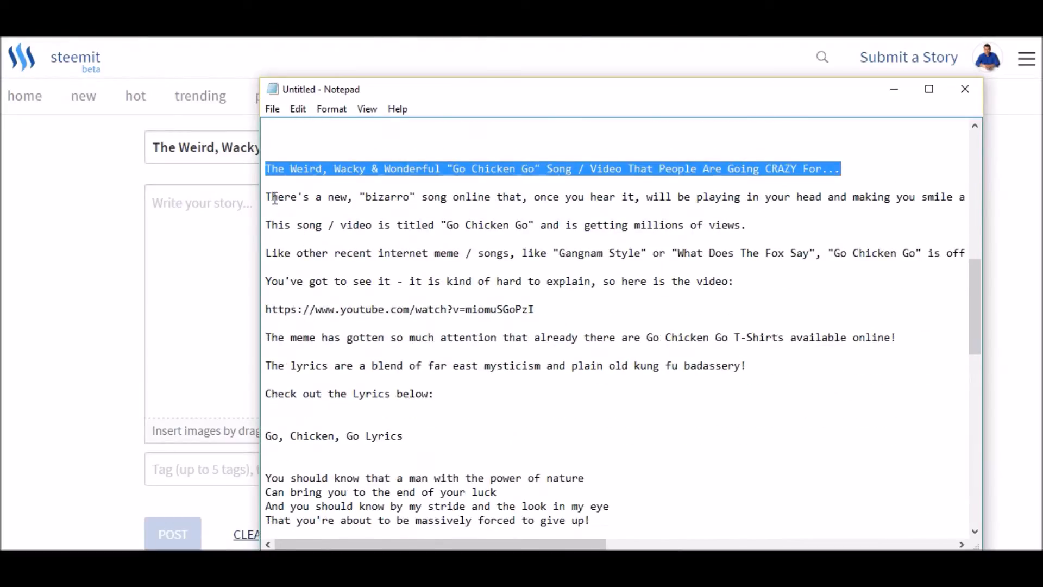
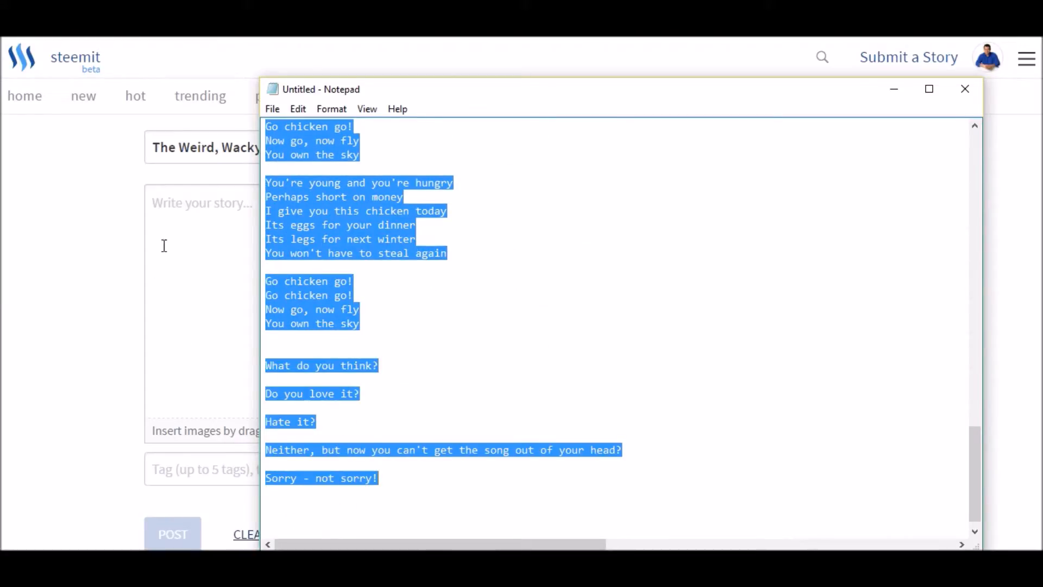
- Switch to the Steemit story editor and paste the article text copied from the Notepad notes into the story body
{"action": "left_click", "coordinate": [161, 201]}
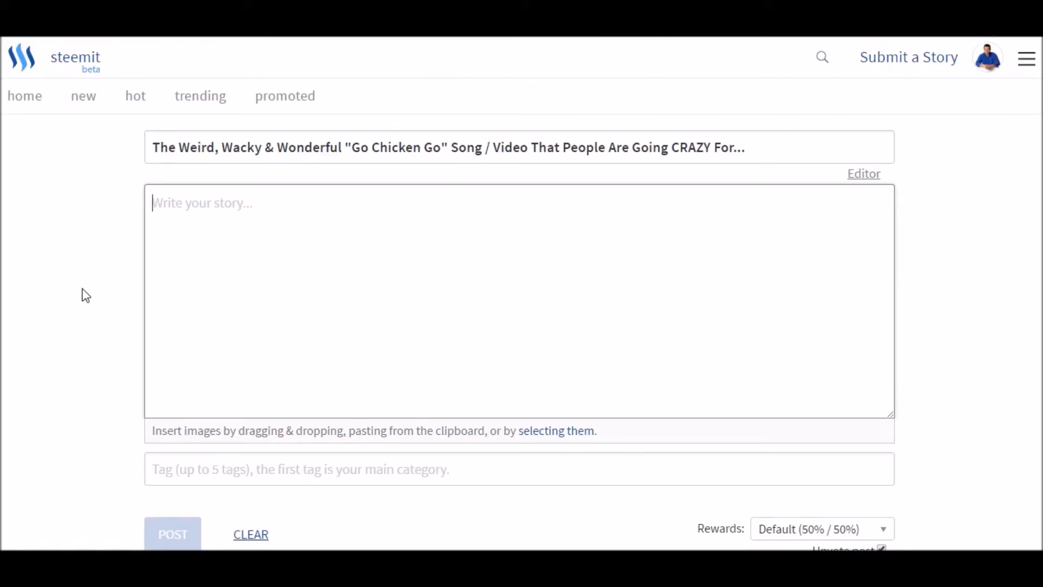
{"action": "key", "text": "ctrl+v"}
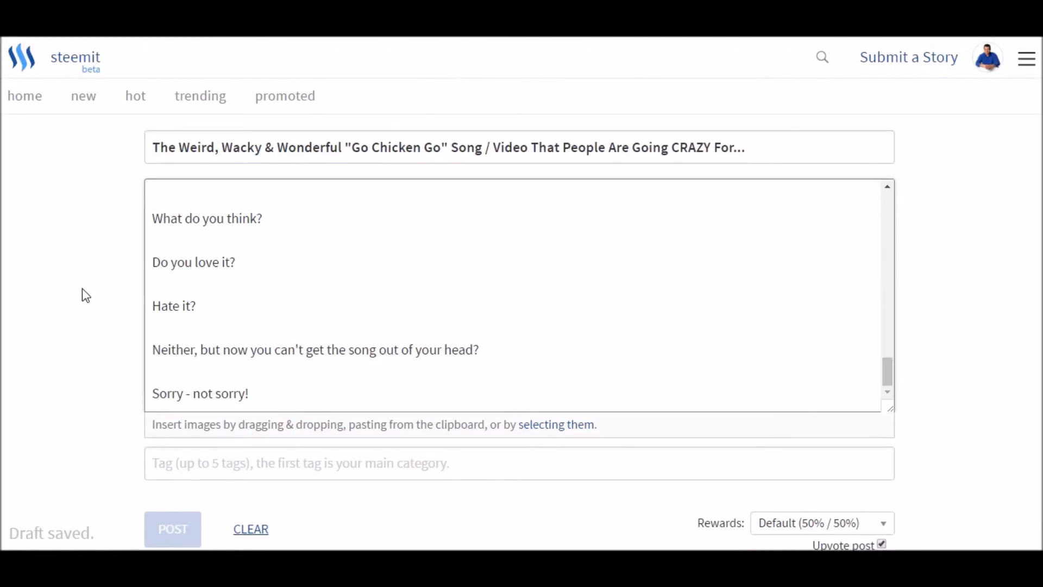
- Review the pasted article from its opening through the video link and lyrics, highlighting the phrase "Go Chicken Go T-Shirts" on the way
{"action": "scroll", "coordinate": [240, 273], "scroll_direction": "up", "scroll_amount": 10}
{"action": "scroll", "coordinate": [242, 273], "scroll_direction": "up", "scroll_amount": 15}
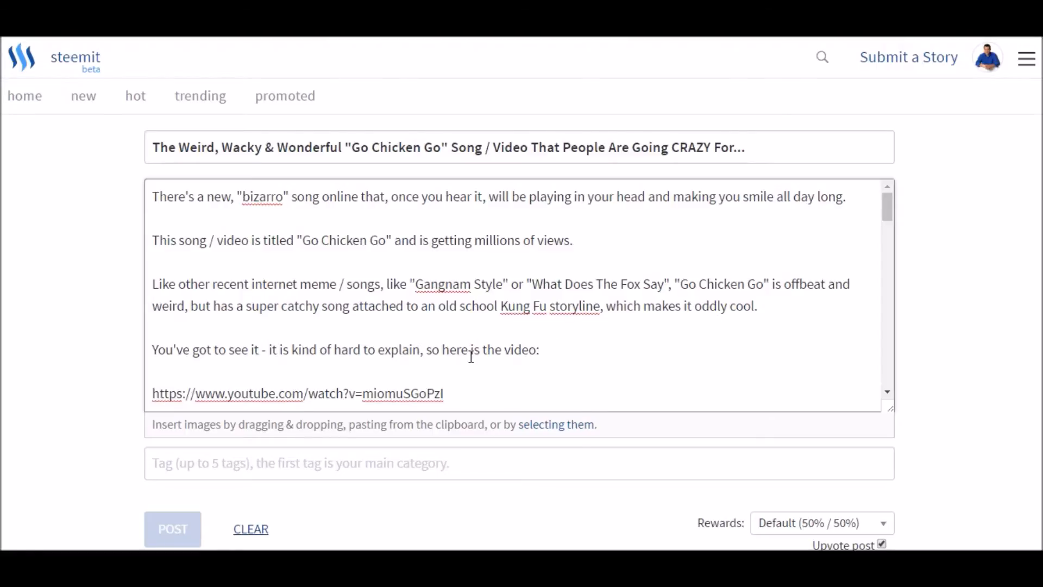
{"action": "scroll", "coordinate": [471, 353], "scroll_direction": "down", "scroll_amount": 3}
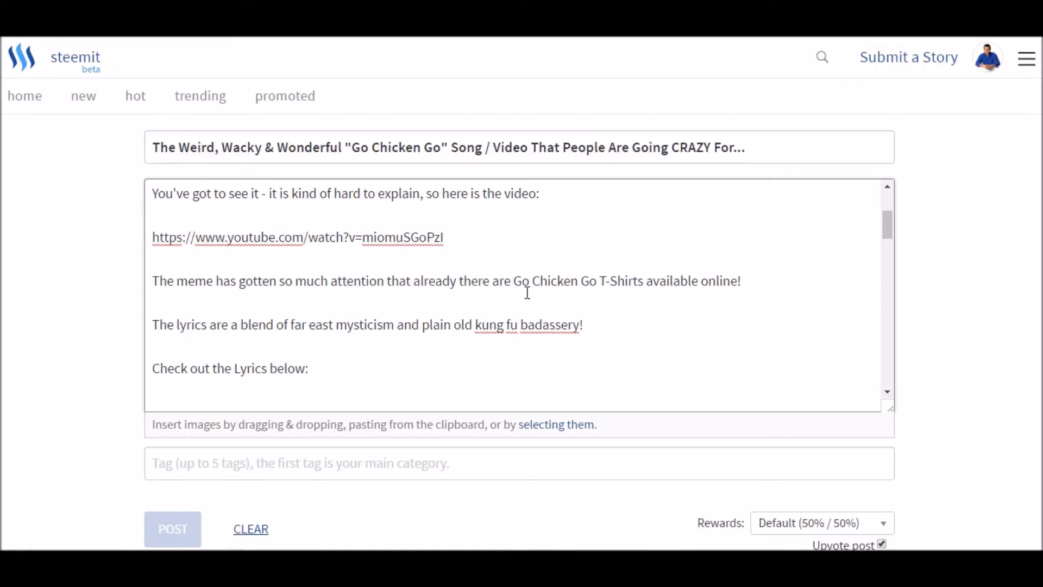
{"action": "left_click_drag", "start_coordinate": [515, 282], "coordinate": [645, 282]}
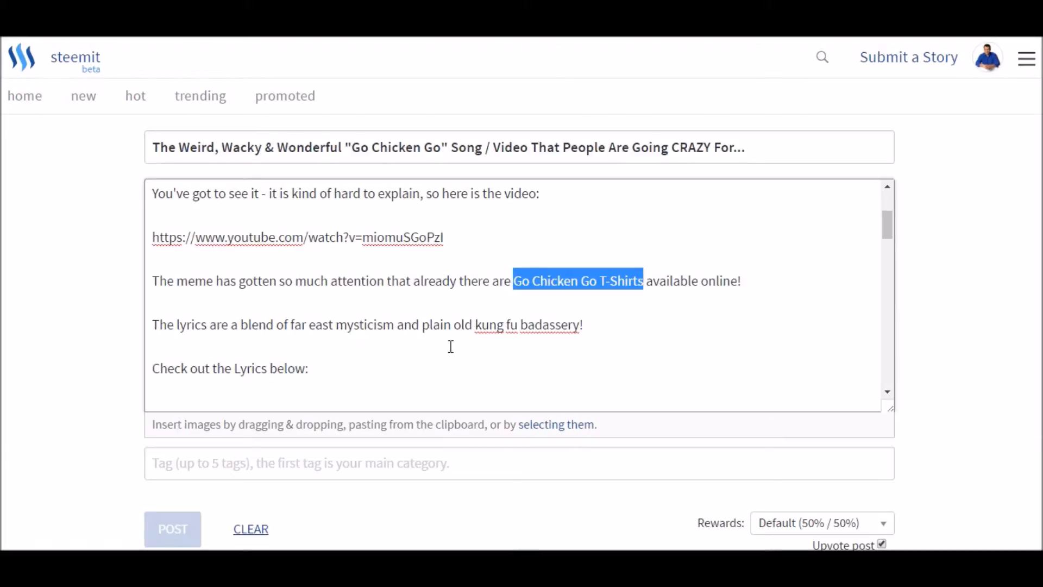
{"action": "scroll", "coordinate": [344, 277], "scroll_direction": "down", "scroll_amount": 3}
{"action": "scroll", "coordinate": [228, 271], "scroll_direction": "down", "scroll_amount": 1}
{"action": "scroll", "coordinate": [186, 235], "scroll_direction": "up", "scroll_amount": 1}
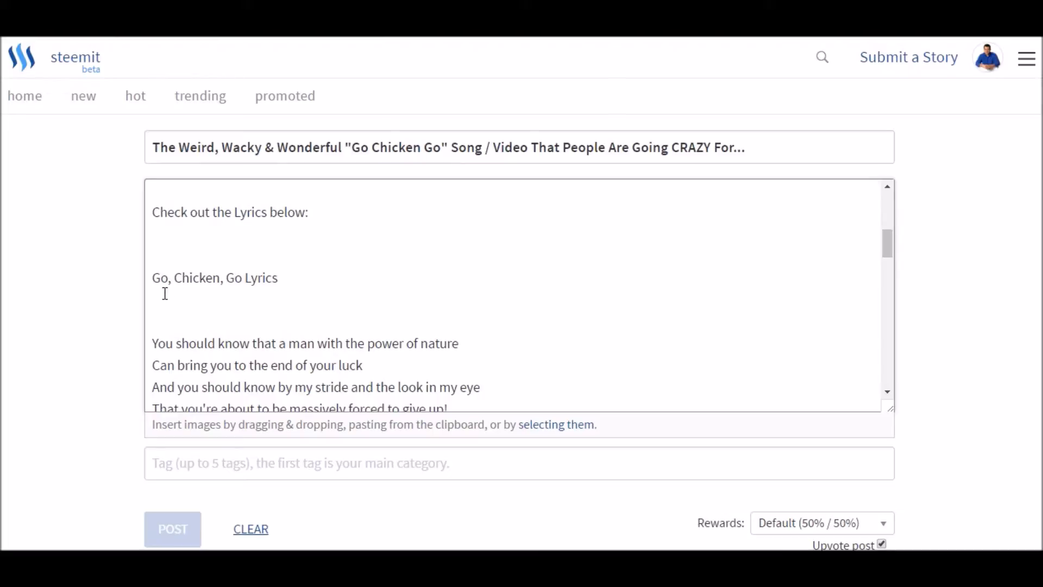
{"action": "scroll", "coordinate": [217, 297], "scroll_direction": "down", "scroll_amount": 2}
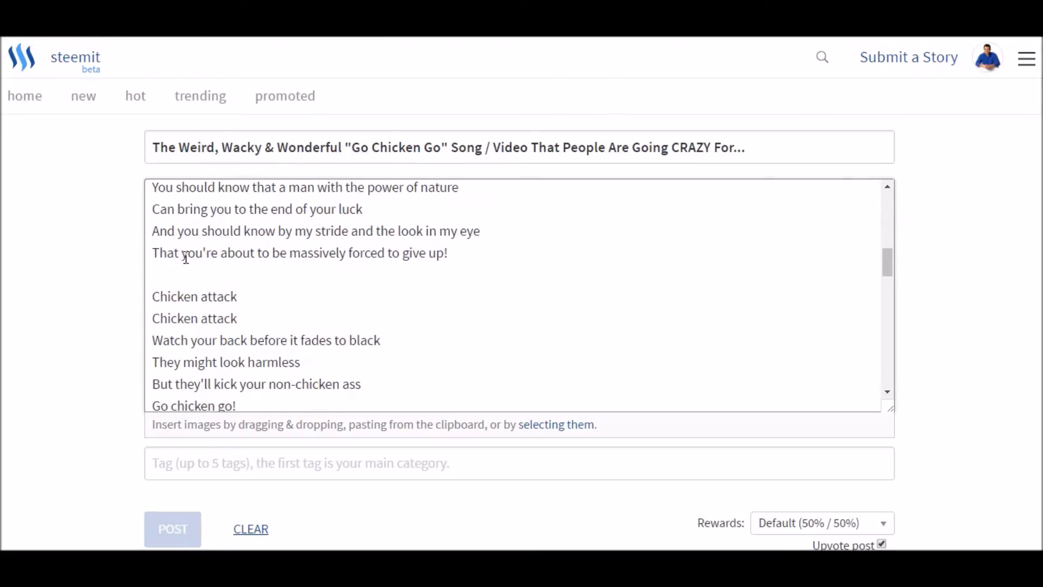
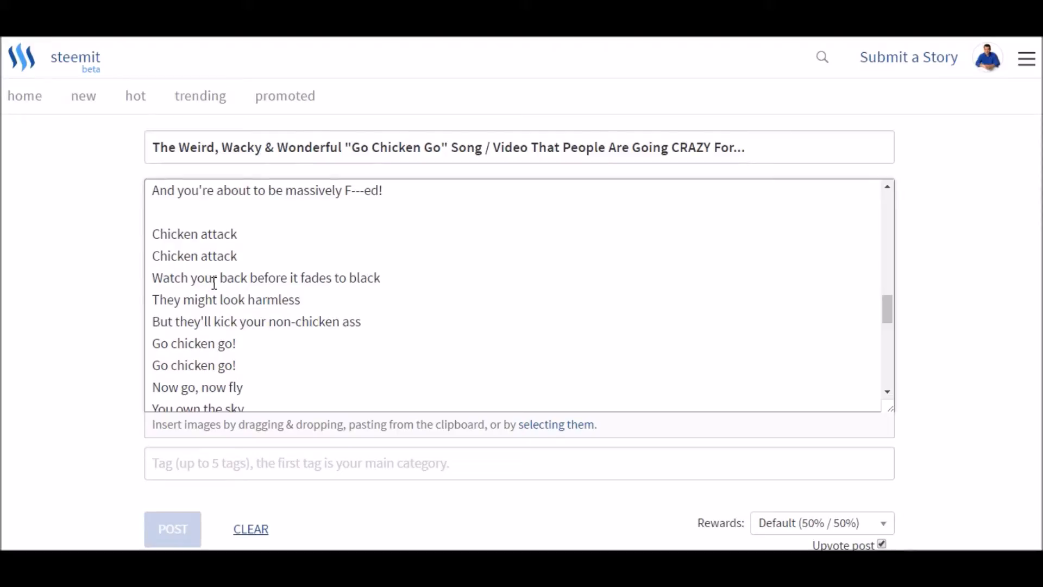
- Review the remaining lyrics and the closing questions of the pasted article down to "Sorry - not sorry!"
{"action": "scroll", "coordinate": [229, 254], "scroll_direction": "down", "scroll_amount": 1}
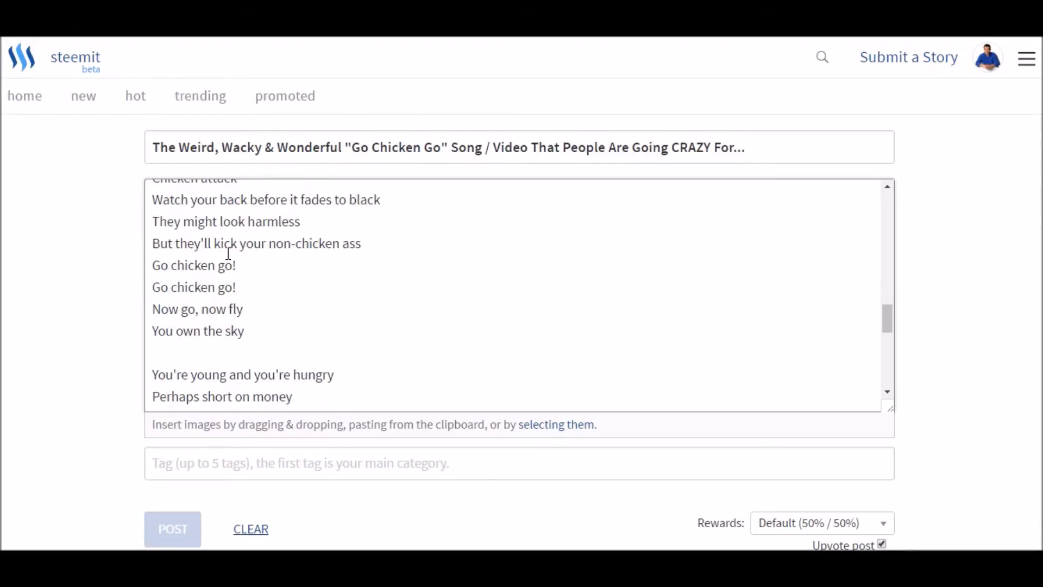
{"action": "scroll", "coordinate": [228, 254], "scroll_direction": "down", "scroll_amount": 5}
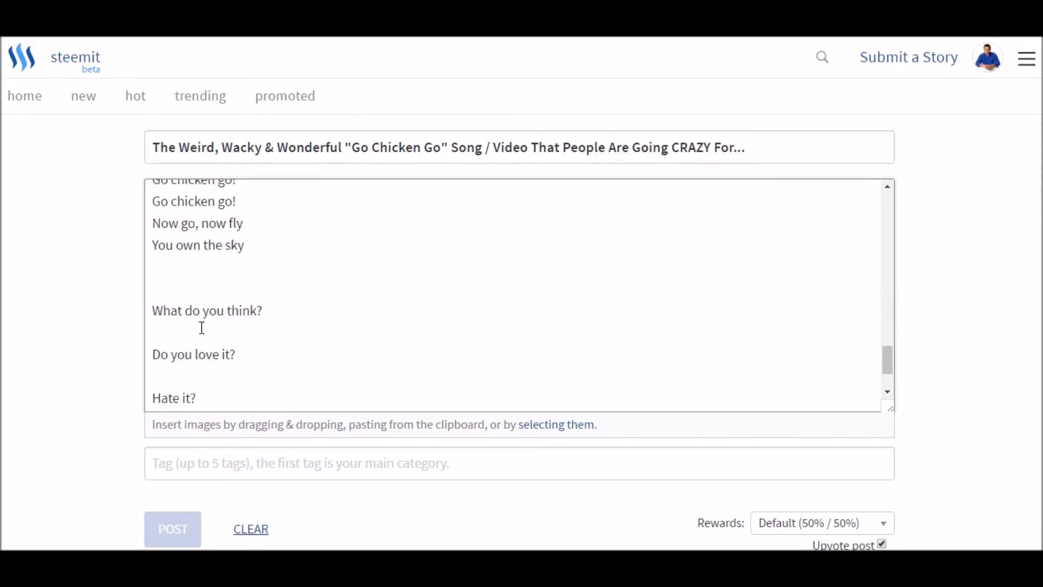
{"action": "scroll", "coordinate": [204, 328], "scroll_direction": "down", "scroll_amount": 1}
{"action": "scroll", "coordinate": [232, 331], "scroll_direction": "down", "scroll_amount": 1}
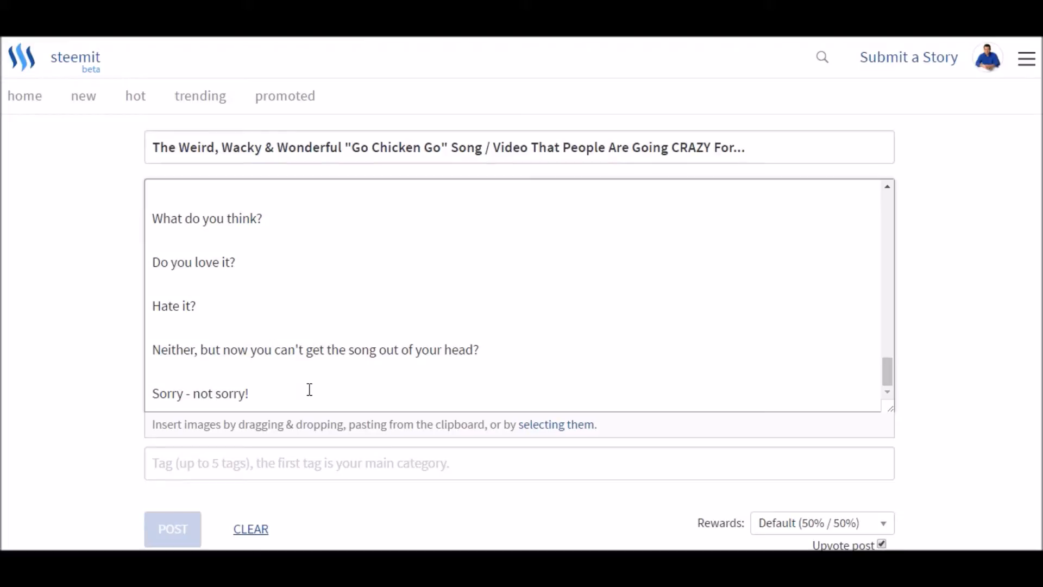
{"action": "scroll", "coordinate": [310, 319], "scroll_direction": "up", "scroll_amount": 20}
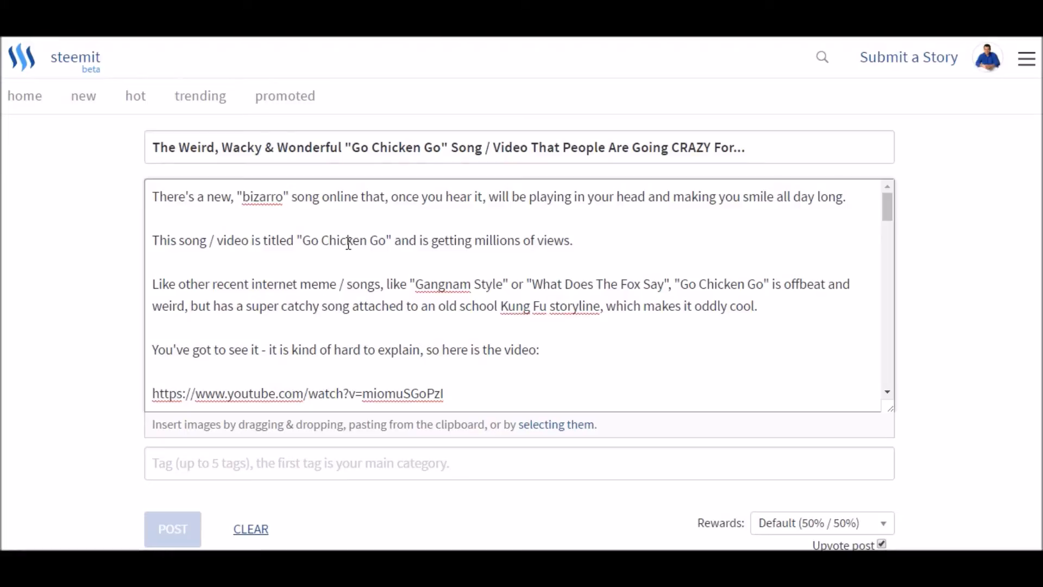
- Highlight "Go Chicken Go" in the second paragraph and title, the title's "Song / Video" wording, and "Go Chicken Go T-Shirts" while reviewing the story's keyword phrases
{"action": "left_click_drag", "start_coordinate": [302, 241], "coordinate": [387, 246]}
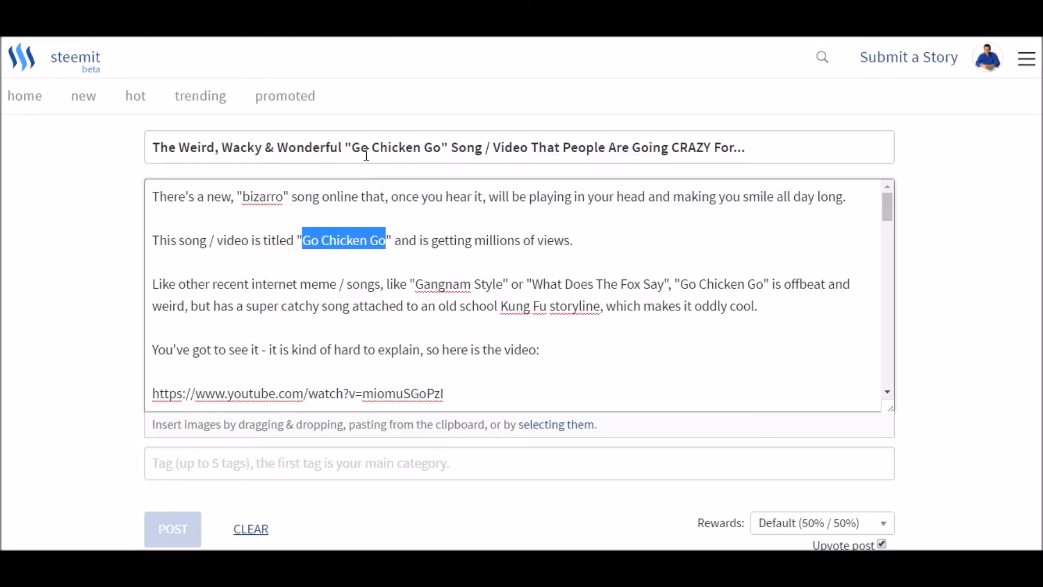
{"action": "left_click_drag", "start_coordinate": [356, 147], "coordinate": [443, 144]}
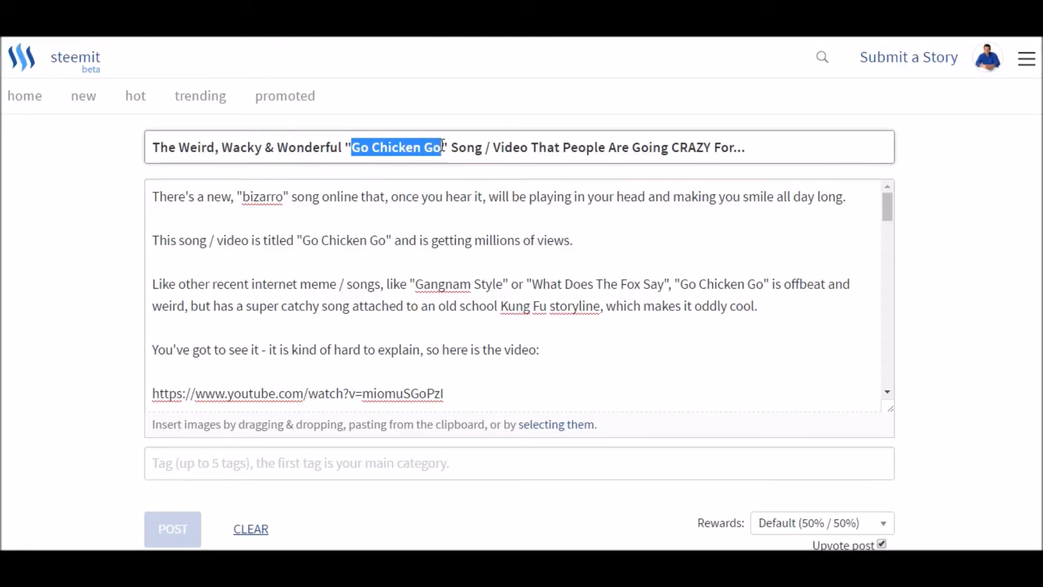
{"action": "left_click_drag", "start_coordinate": [346, 147], "coordinate": [530, 150]}
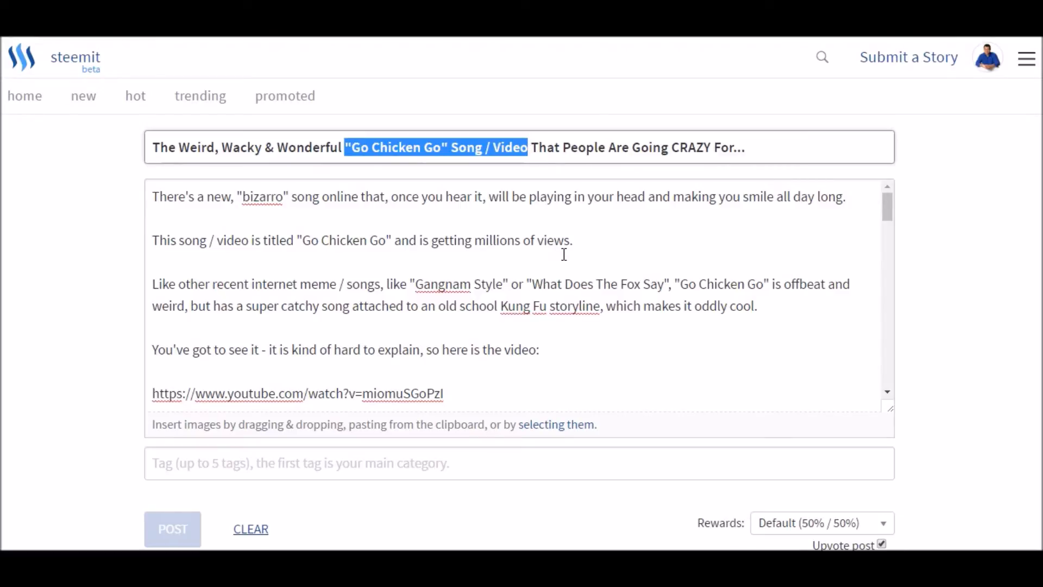
{"action": "scroll", "coordinate": [565, 254], "scroll_direction": "down", "scroll_amount": 5}
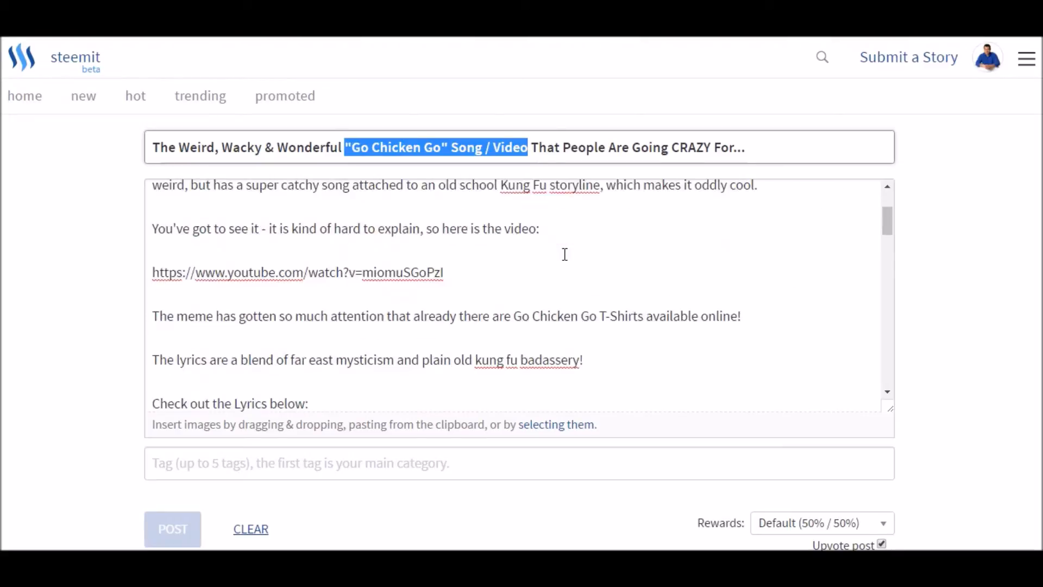
{"action": "left_click_drag", "start_coordinate": [517, 204], "coordinate": [643, 204]}
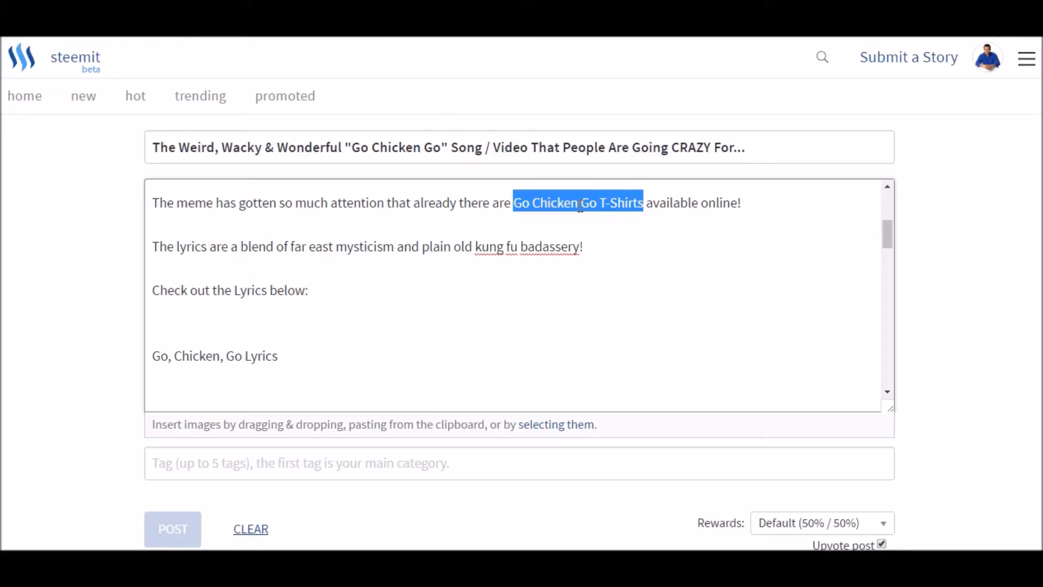
{"action": "scroll", "coordinate": [447, 261], "scroll_direction": "up", "scroll_amount": 5}
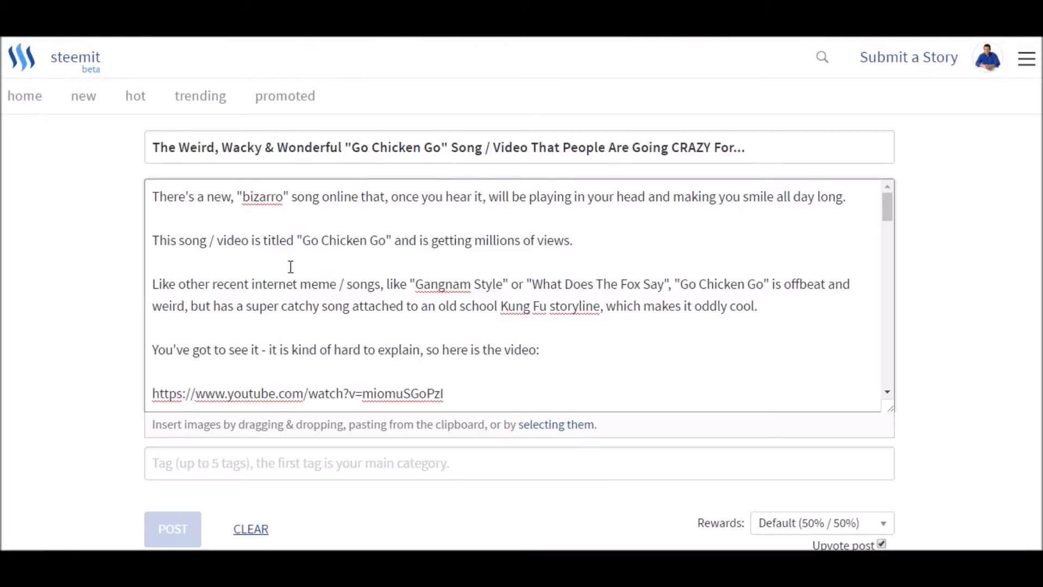
{"action": "scroll", "coordinate": [298, 268], "scroll_direction": "down", "scroll_amount": 4}
{"action": "scroll", "coordinate": [344, 284], "scroll_direction": "up", "scroll_amount": 1}
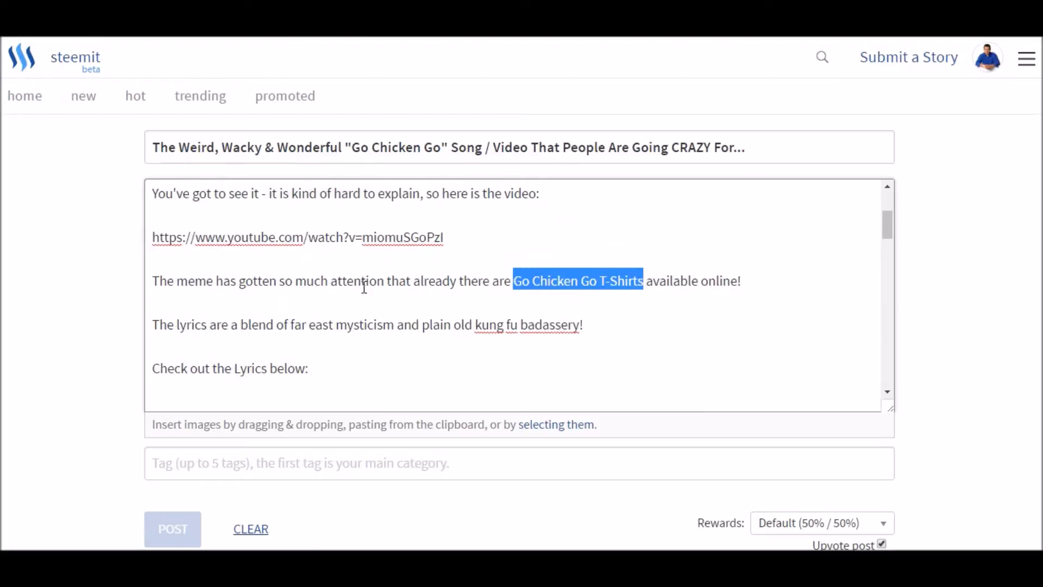
- Switch to the Notepad notes and copy the clickable-text template <a href="LINK">KEYWORD</a>
{"action": "left_click", "coordinate": [514, 281]}
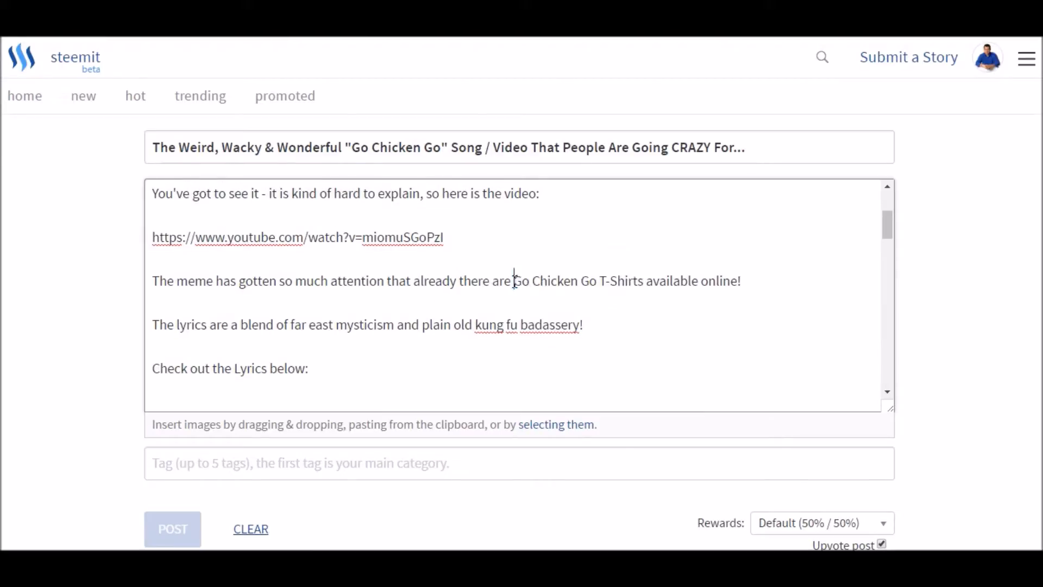
{"action": "key", "text": "alt+Tab"}
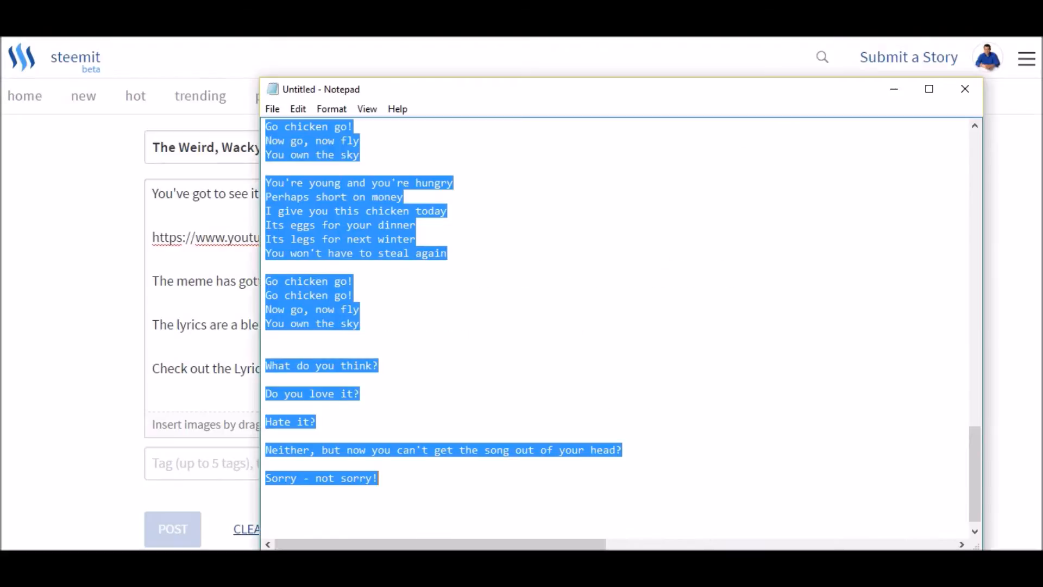
{"action": "left_click", "coordinate": [496, 299]}
{"action": "scroll", "coordinate": [489, 297], "scroll_direction": "up", "scroll_amount": 10}
{"action": "scroll", "coordinate": [488, 296], "scroll_direction": "up", "scroll_amount": 8}
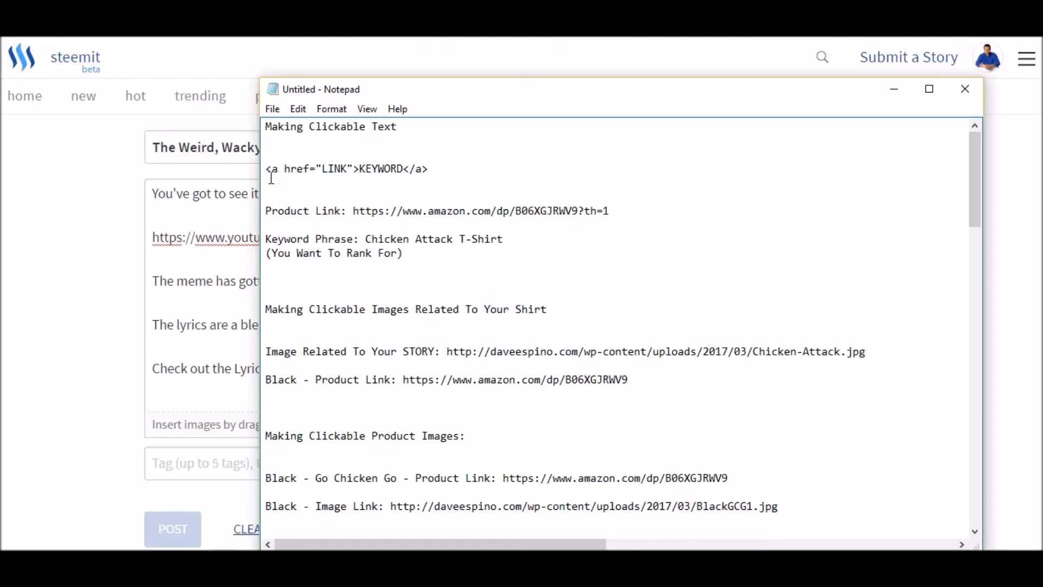
{"action": "left_click_drag", "start_coordinate": [266, 169], "coordinate": [431, 169]}
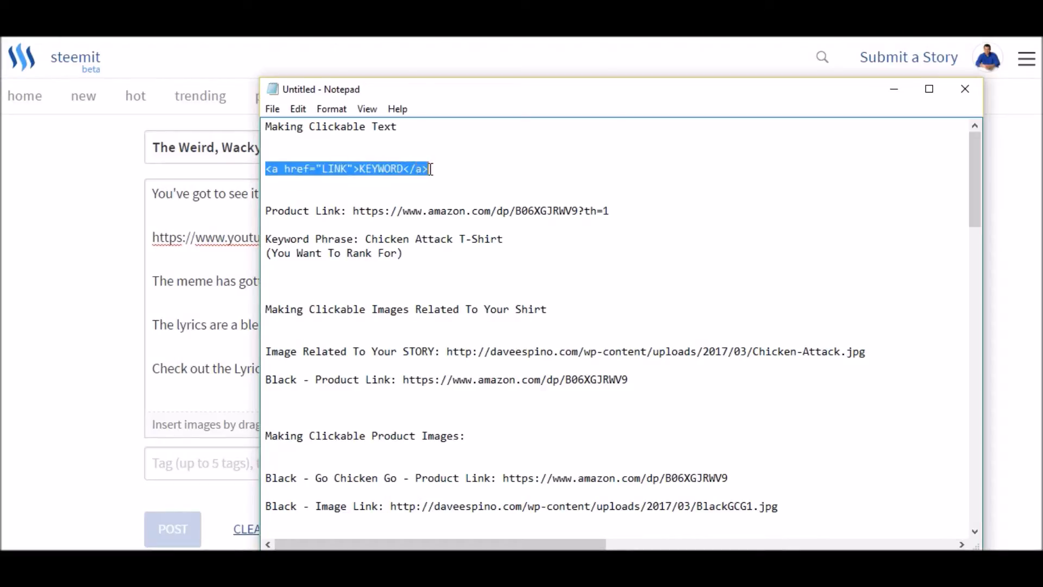
{"action": "right_click", "coordinate": [400, 165]}
{"action": "left_click", "coordinate": [422, 216]}
- Return to the Steemit editor and paste the link template directly before "Go Chicken Go T-Shirts" in the story body
{"action": "left_click", "coordinate": [196, 298]}
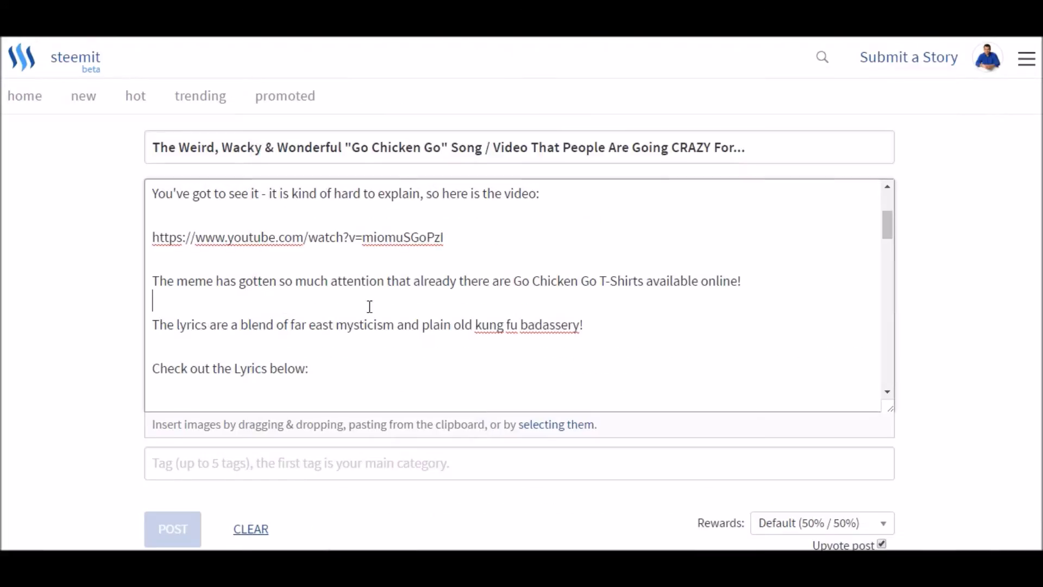
{"action": "left_click", "coordinate": [514, 281]}
{"action": "right_click", "coordinate": [515, 280]}
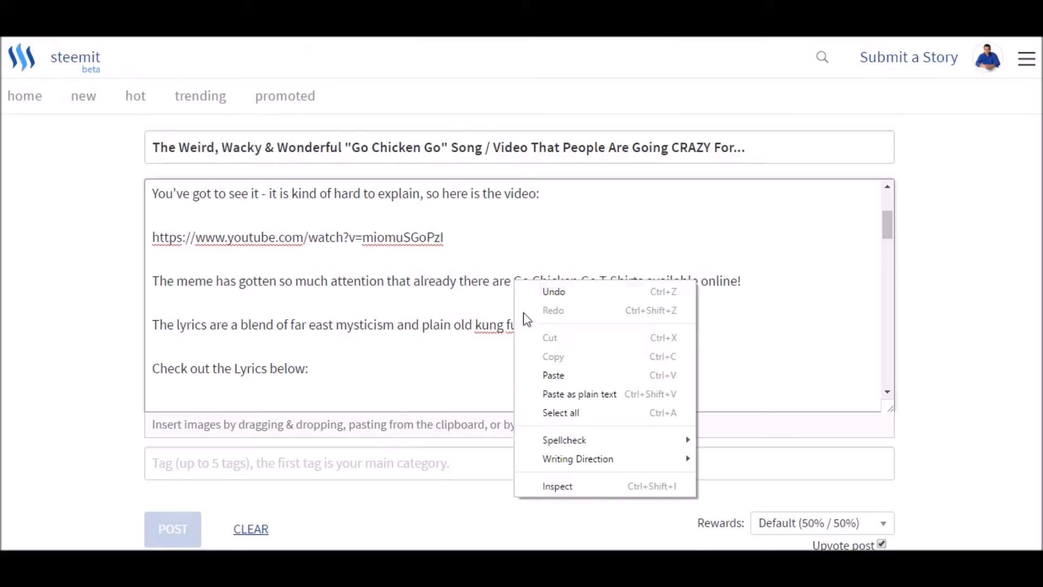
{"action": "left_click", "coordinate": [546, 376]}
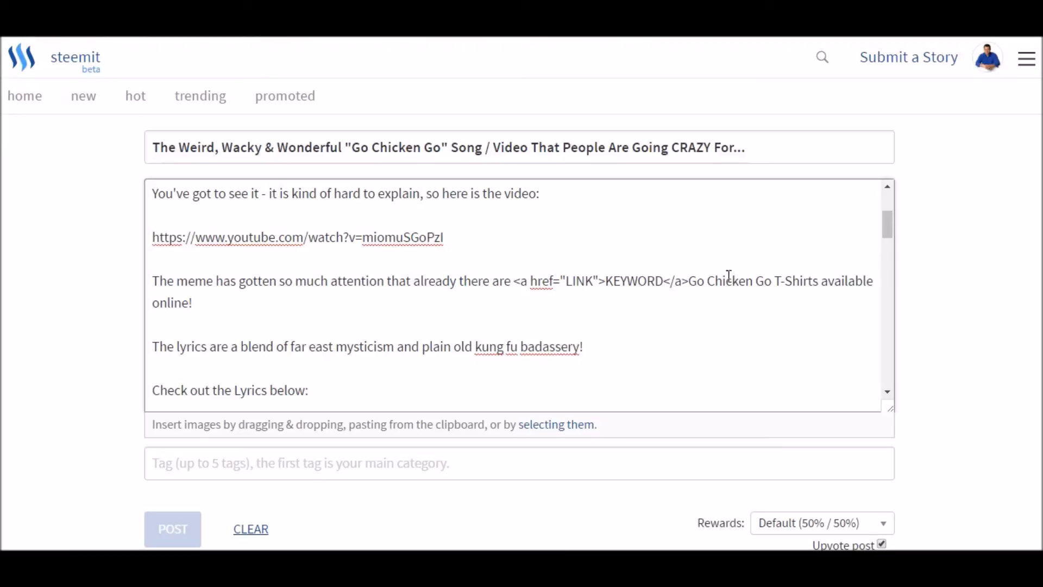
- Cut "Go Chicken Go T-Shirts" from after the link code and paste it over the KEYWORD placeholder
{"action": "left_click_drag", "start_coordinate": [690, 282], "coordinate": [821, 282]}
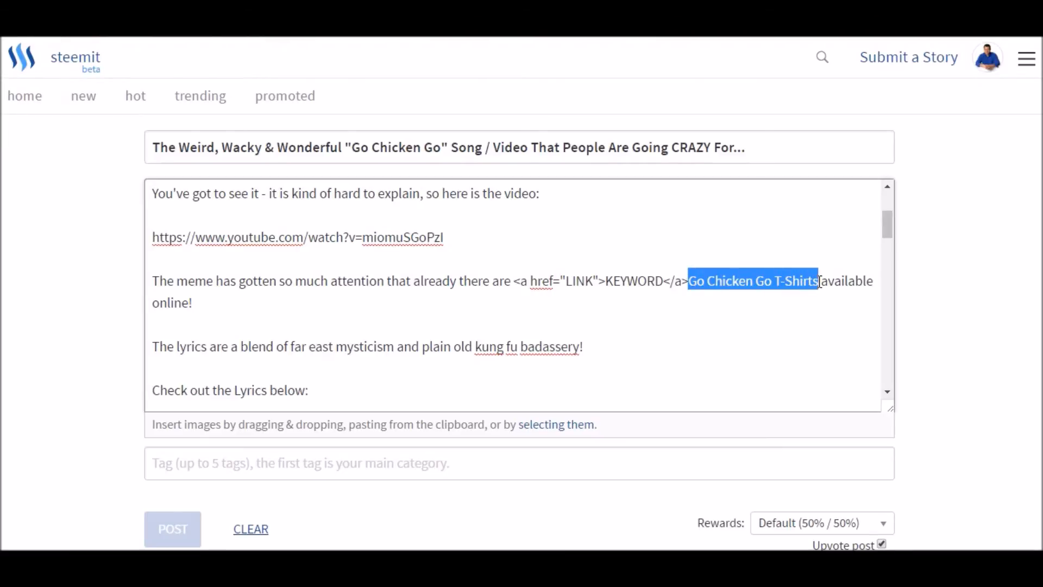
{"action": "right_click", "coordinate": [779, 278]}
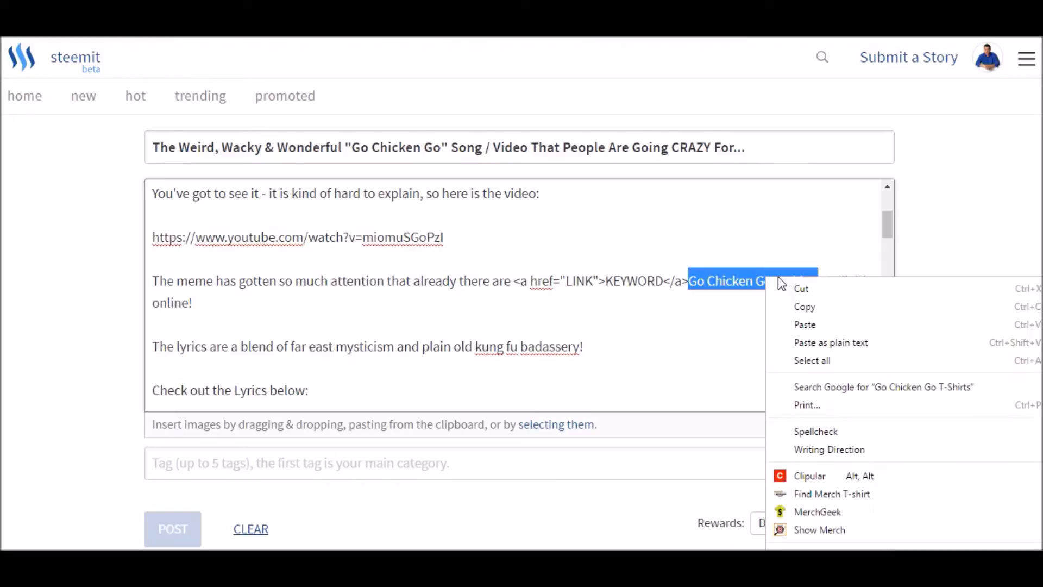
{"action": "left_click", "coordinate": [806, 292]}
{"action": "left_click_drag", "start_coordinate": [608, 283], "coordinate": [663, 283]}
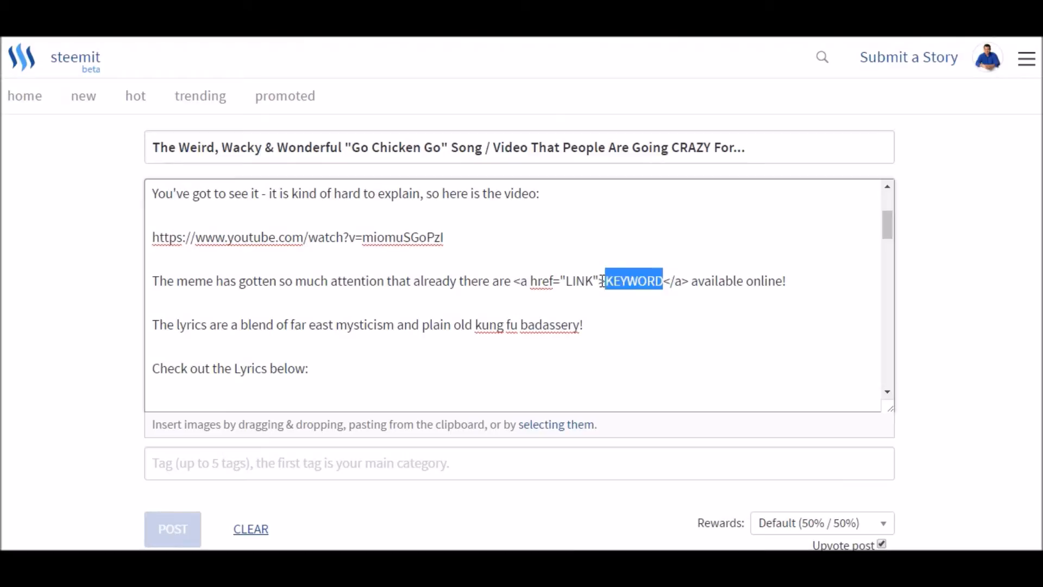
{"action": "right_click", "coordinate": [634, 279]}
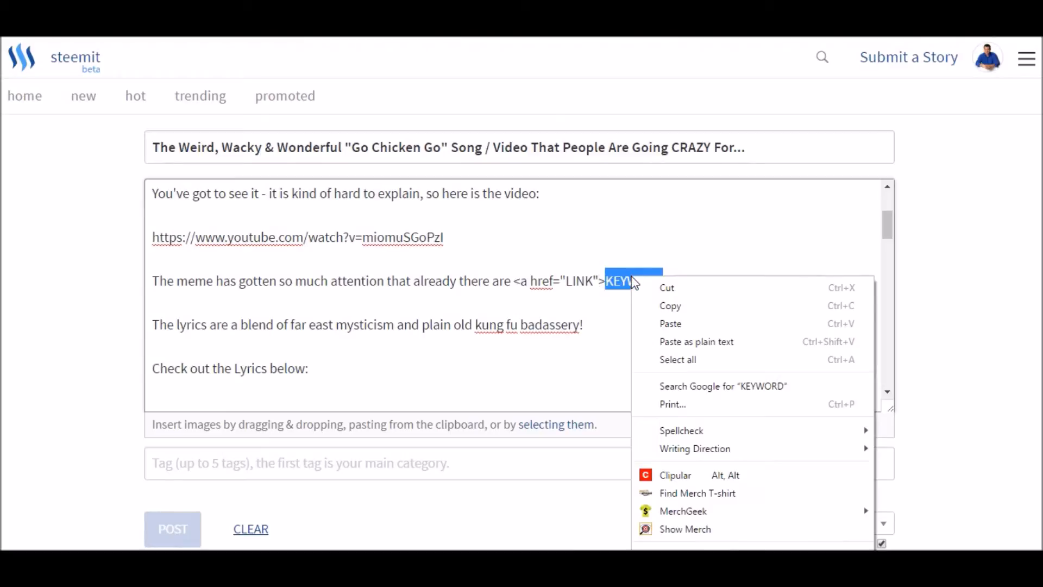
{"action": "left_click", "coordinate": [657, 323]}
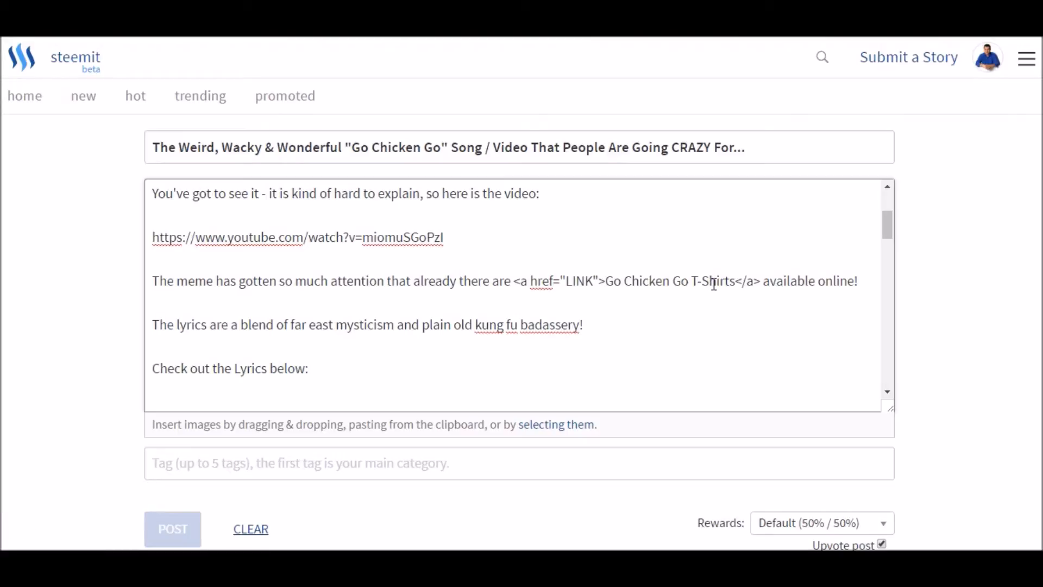
{"action": "left_click_drag", "start_coordinate": [567, 281], "coordinate": [592, 280]}
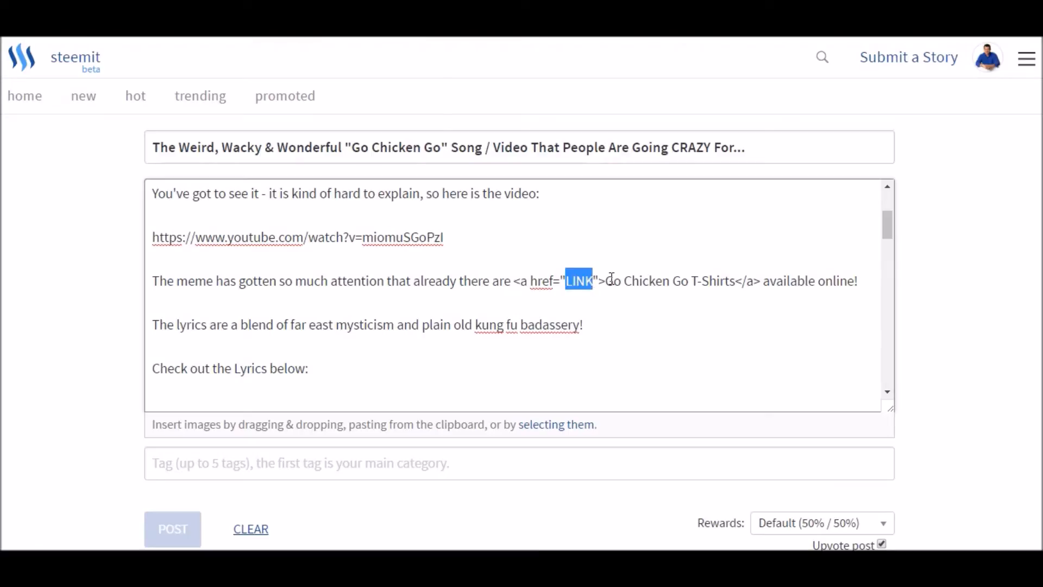
{"action": "left_click", "coordinate": [246, 563]}
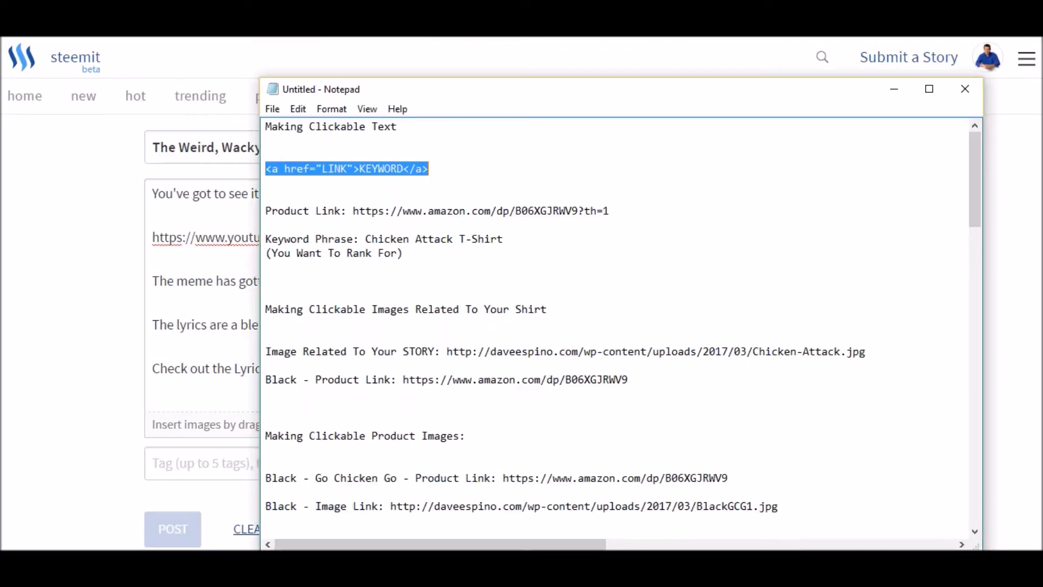
{"action": "left_click_drag", "start_coordinate": [354, 211], "coordinate": [614, 209]}
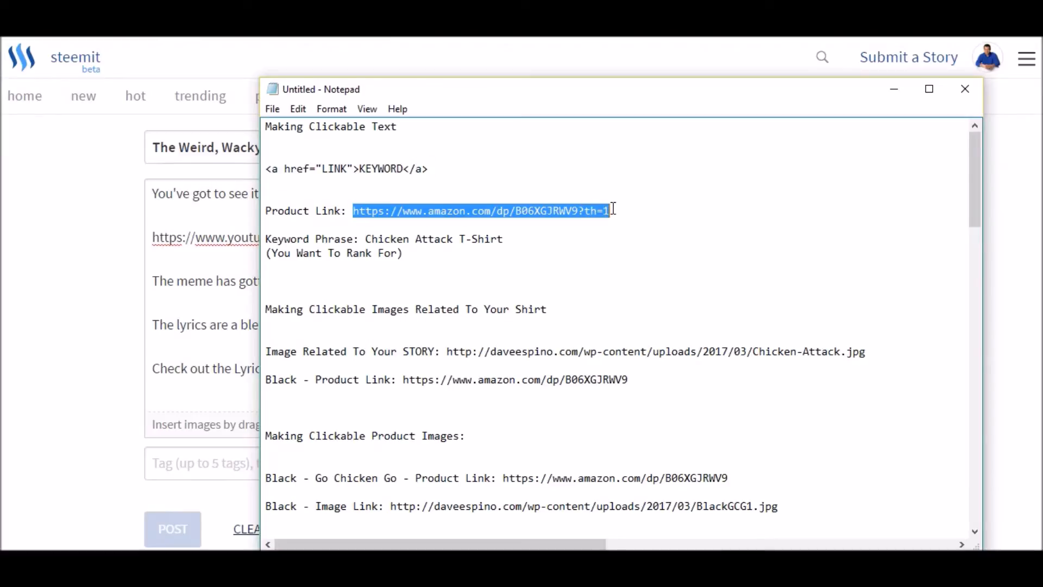
{"action": "right_click", "coordinate": [566, 210]}
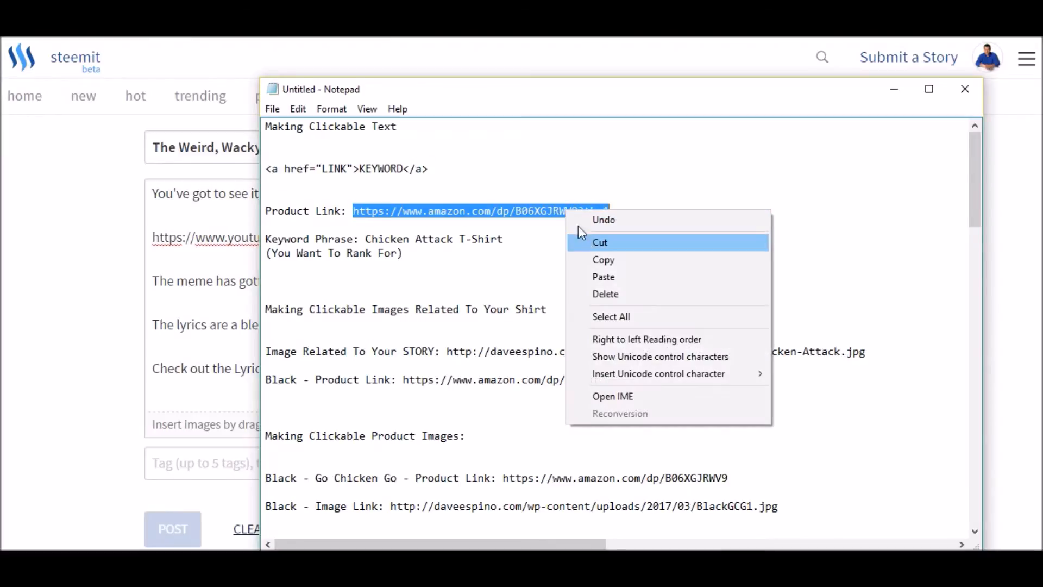
{"action": "left_click", "coordinate": [596, 260]}
- Return to the Steemit editor and replace the LINK placeholder in the link code with the copied Amazon product link
{"action": "left_click", "coordinate": [188, 344]}
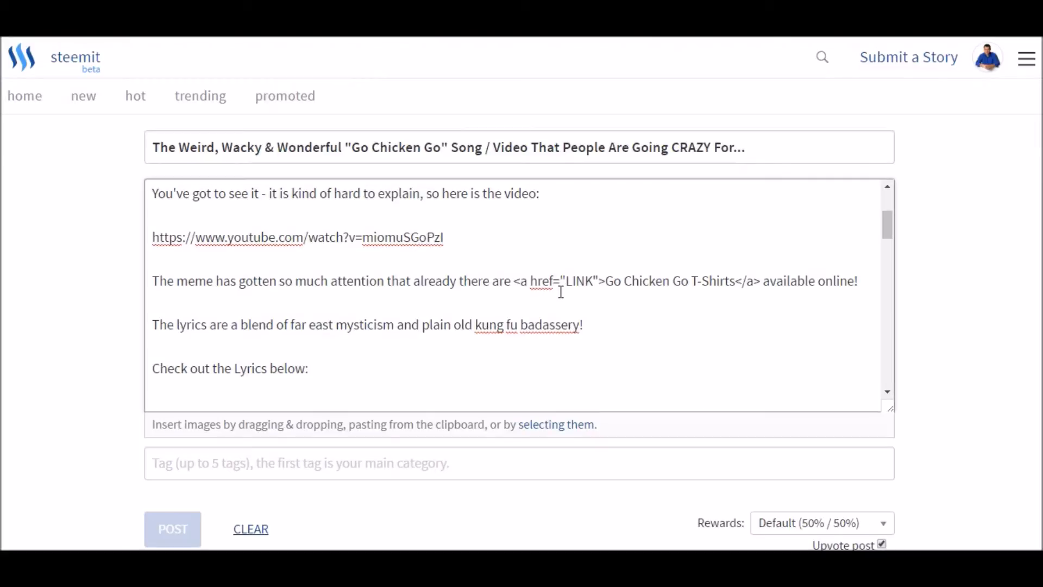
{"action": "left_click_drag", "start_coordinate": [566, 282], "coordinate": [592, 287]}
{"action": "right_click", "coordinate": [582, 286]}
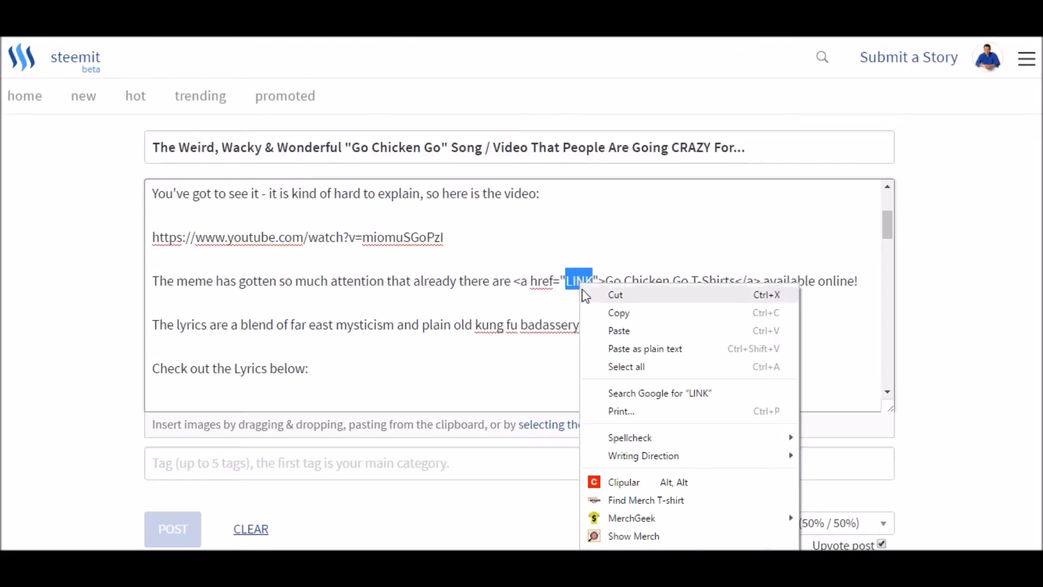
{"action": "left_click", "coordinate": [606, 330]}
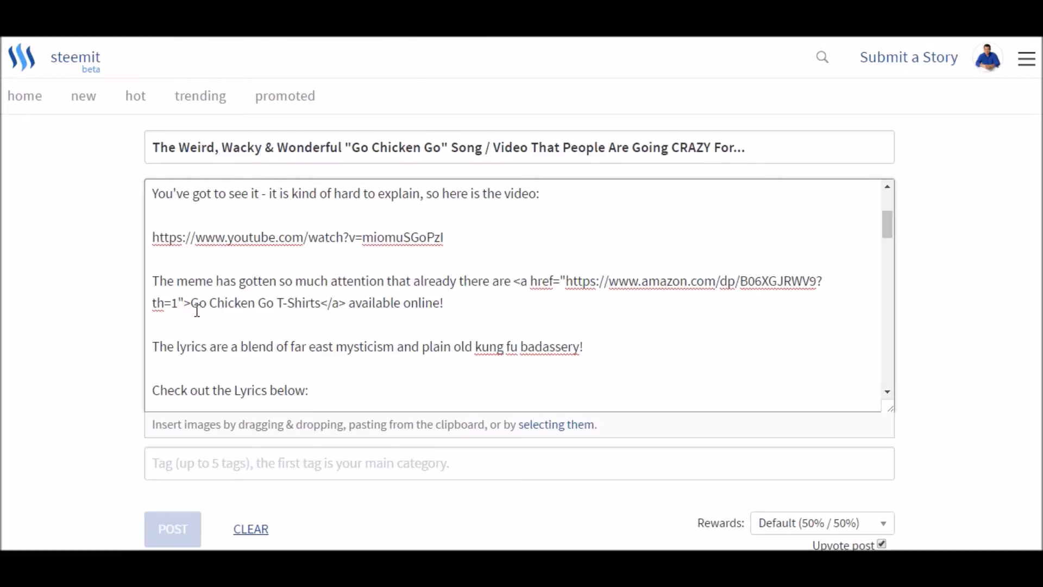
- Check the linked T-shirt phrase in the body and look over the story preview, including its embedded video
{"action": "left_click_drag", "start_coordinate": [191, 303], "coordinate": [318, 308]}
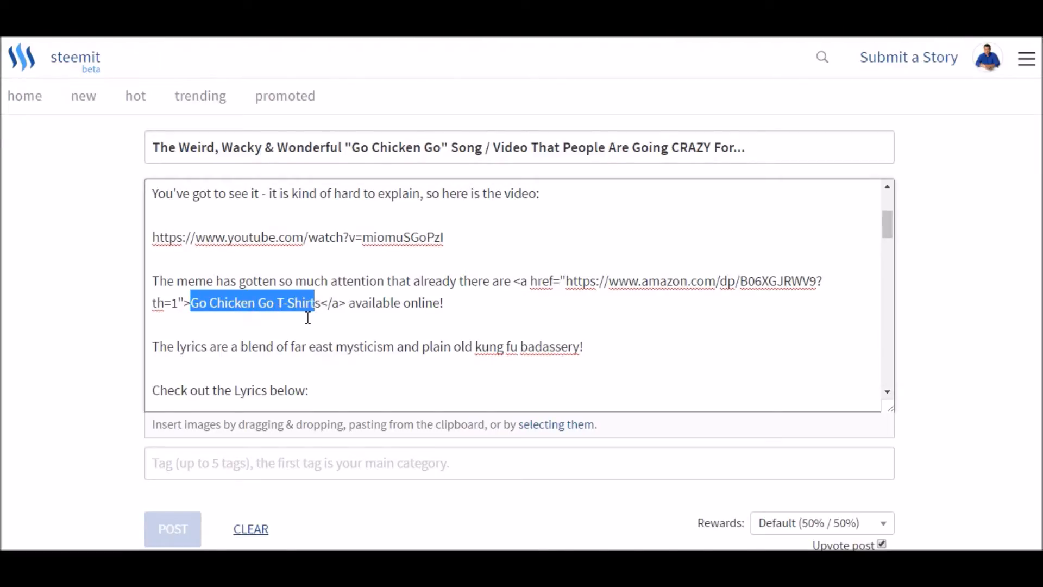
{"action": "left_click", "coordinate": [314, 310]}
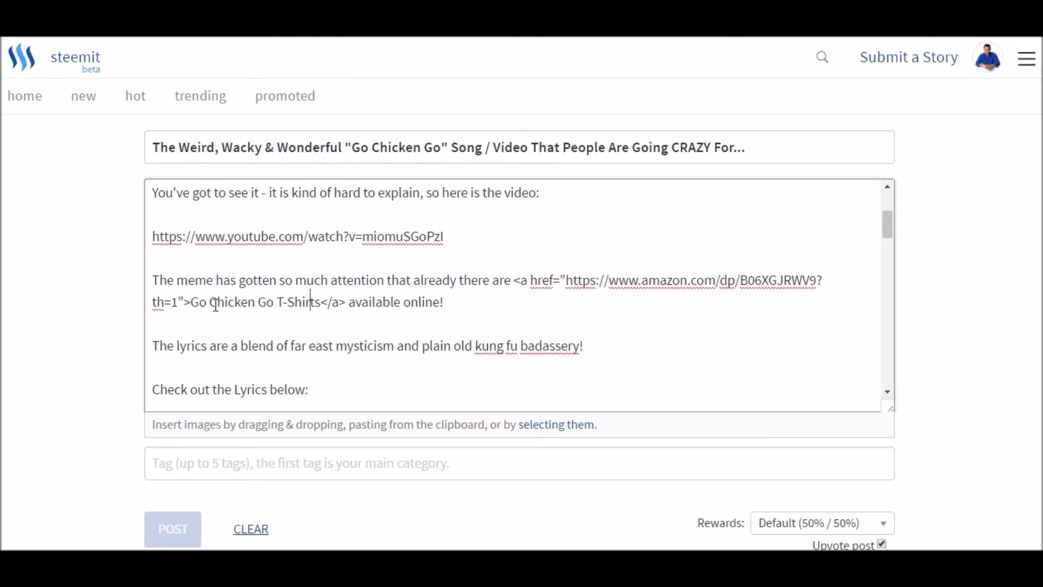
{"action": "scroll", "coordinate": [163, 318], "scroll_direction": "down", "scroll_amount": 6}
{"action": "scroll", "coordinate": [126, 329], "scroll_direction": "down", "scroll_amount": 8}
{"action": "scroll", "coordinate": [70, 407], "scroll_direction": "up", "scroll_amount": 4}
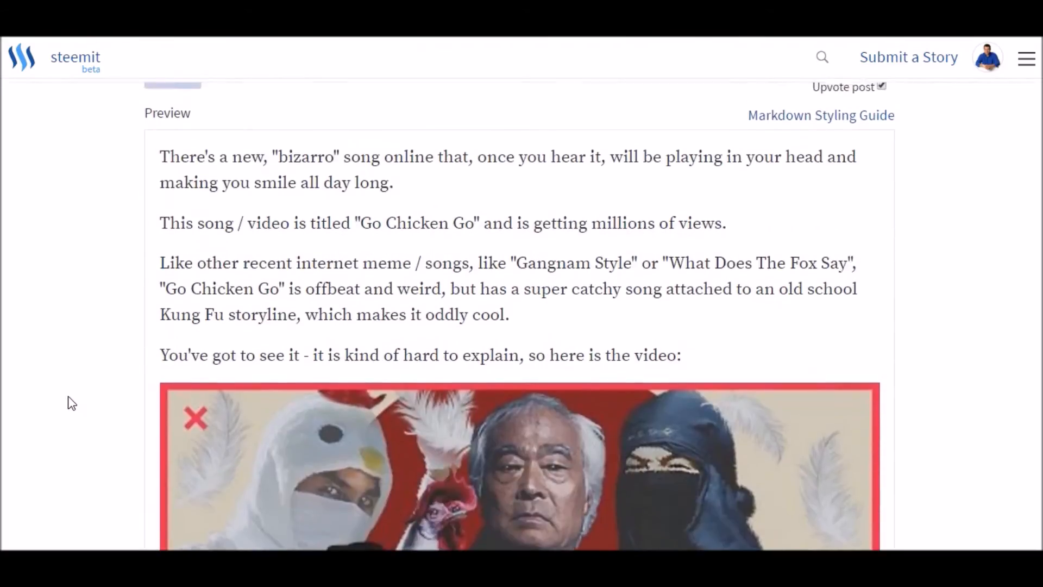
{"action": "scroll", "coordinate": [518, 422], "scroll_direction": "down", "scroll_amount": 9}
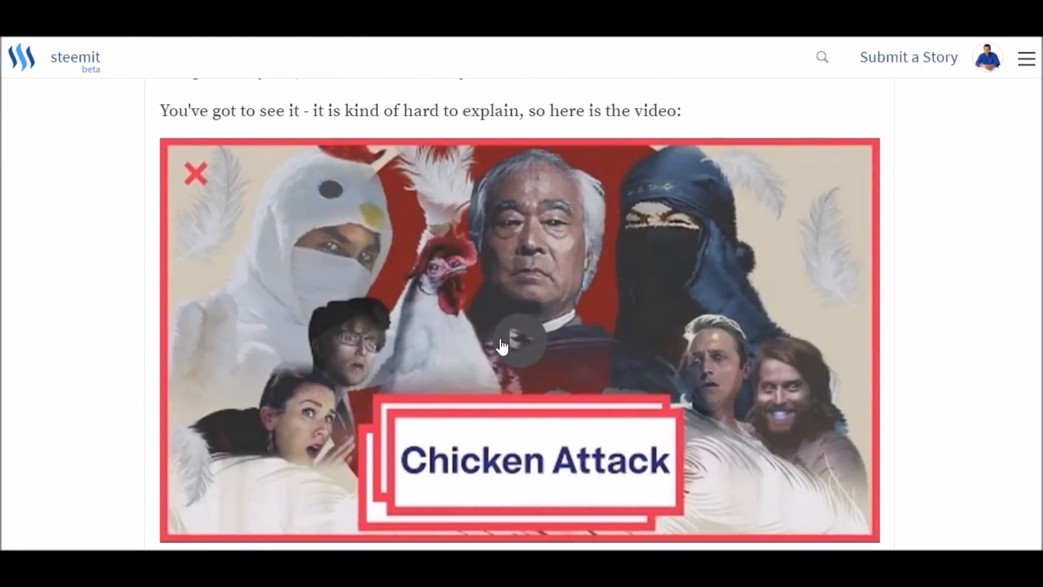
{"action": "scroll", "coordinate": [431, 370], "scroll_direction": "up", "scroll_amount": 10}
{"action": "scroll", "coordinate": [423, 361], "scroll_direction": "up", "scroll_amount": 3}
{"action": "scroll", "coordinate": [402, 337], "scroll_direction": "down", "scroll_amount": 4}
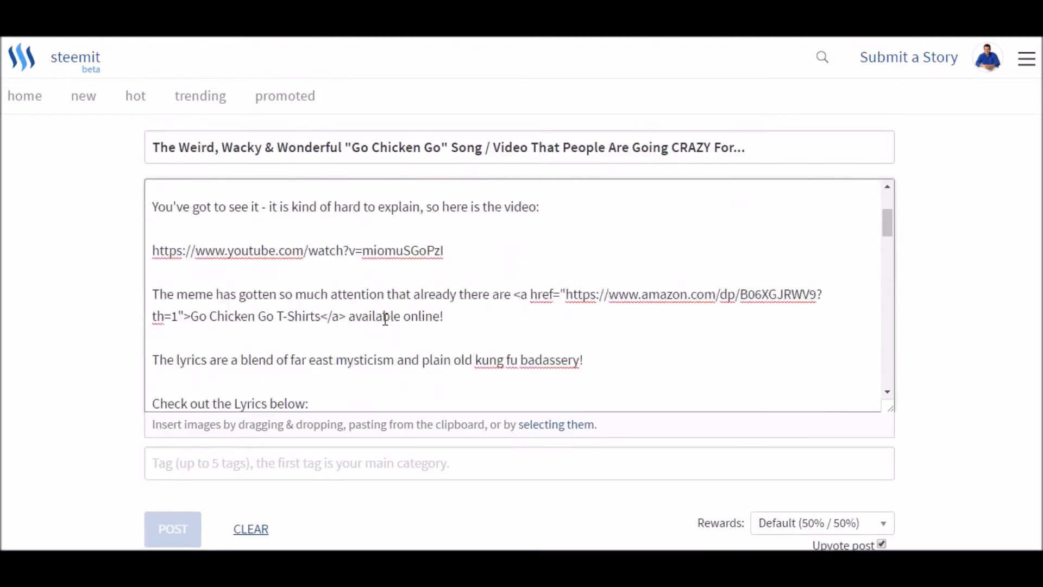
- Compare the T-shirt link code in the story body with the linked phrase, video and lyrics in the preview
{"action": "scroll", "coordinate": [353, 294], "scroll_direction": "up", "scroll_amount": 2}
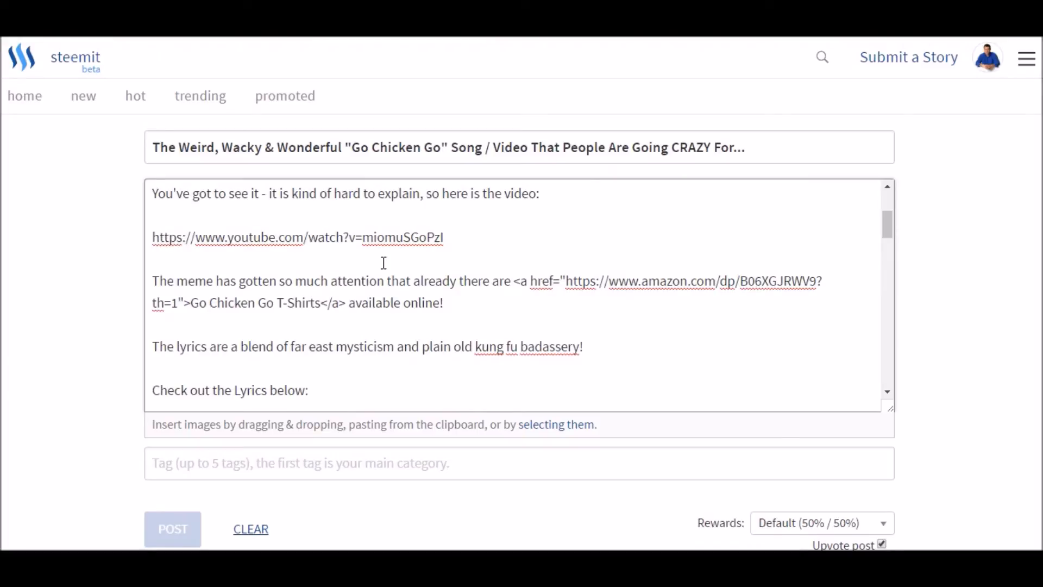
{"action": "scroll", "coordinate": [381, 265], "scroll_direction": "down", "scroll_amount": 5}
{"action": "scroll", "coordinate": [217, 438], "scroll_direction": "down", "scroll_amount": 10}
{"action": "scroll", "coordinate": [431, 402], "scroll_direction": "down", "scroll_amount": 4}
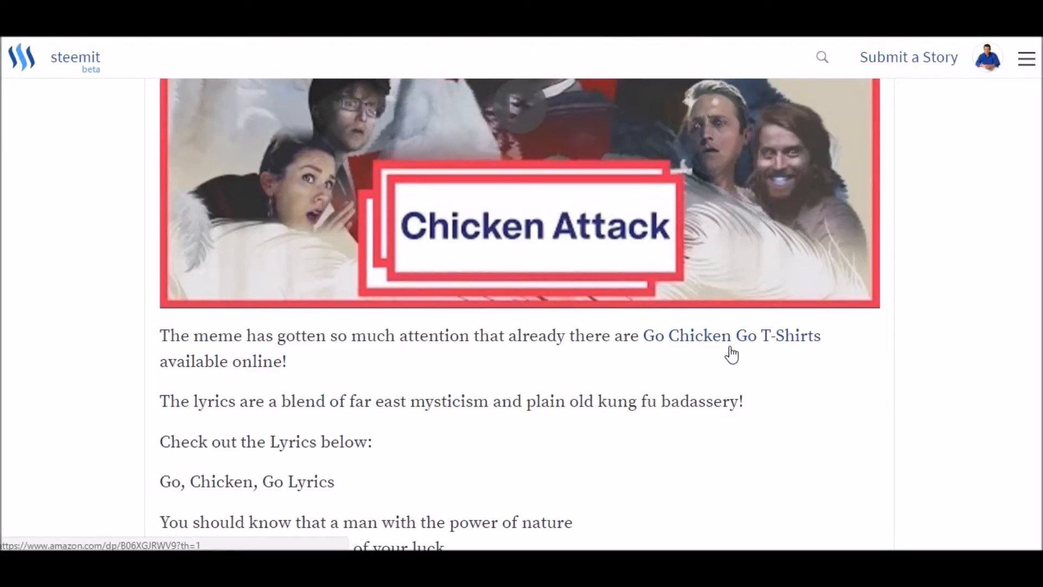
{"action": "scroll", "coordinate": [538, 386], "scroll_direction": "up", "scroll_amount": 5}
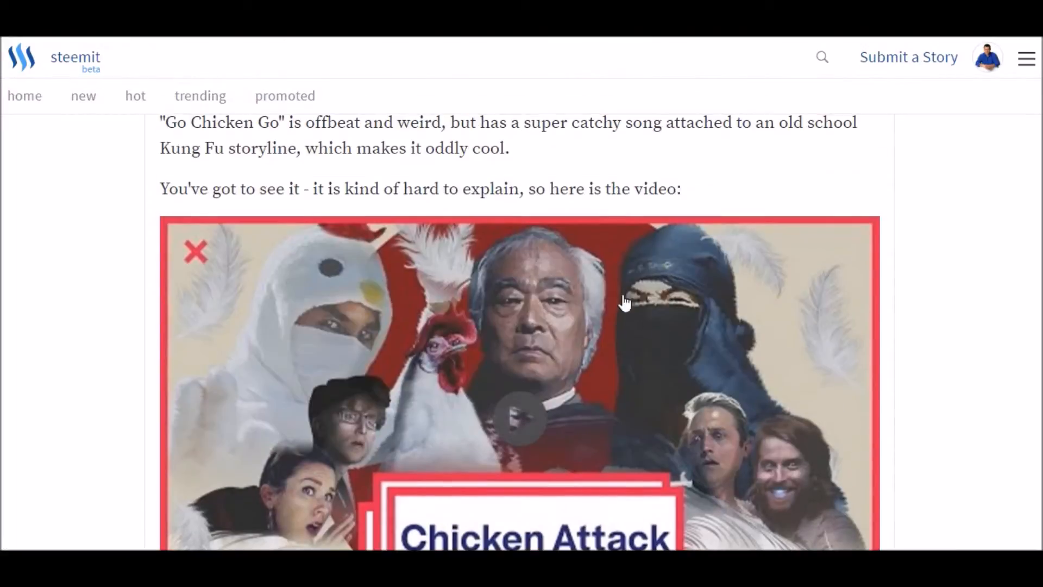
{"action": "scroll", "coordinate": [312, 261], "scroll_direction": "up", "scroll_amount": 6}
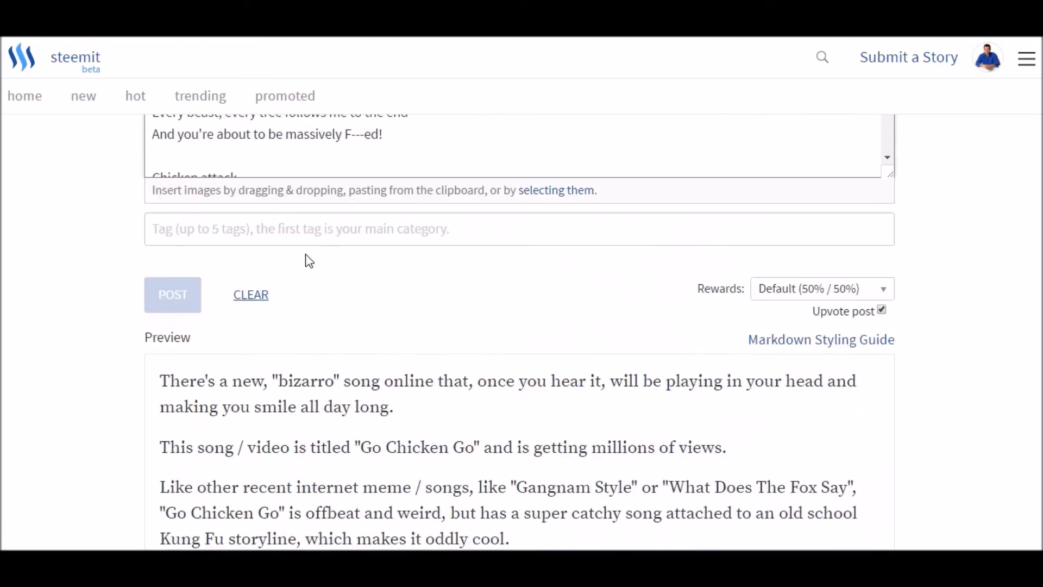
{"action": "scroll", "coordinate": [505, 344], "scroll_direction": "down", "scroll_amount": 20}
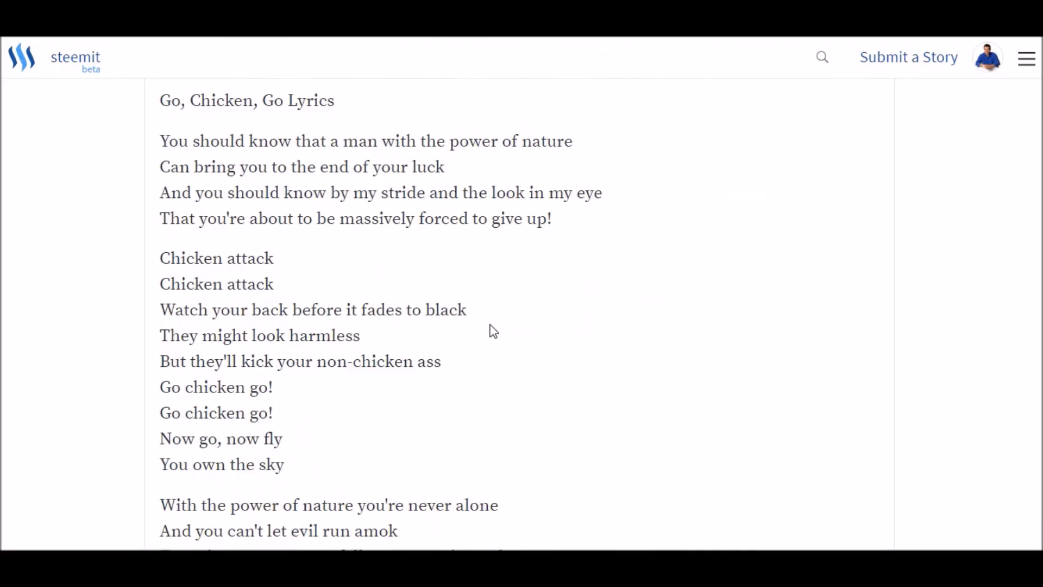
{"action": "scroll", "coordinate": [592, 332], "scroll_direction": "up", "scroll_amount": 5}
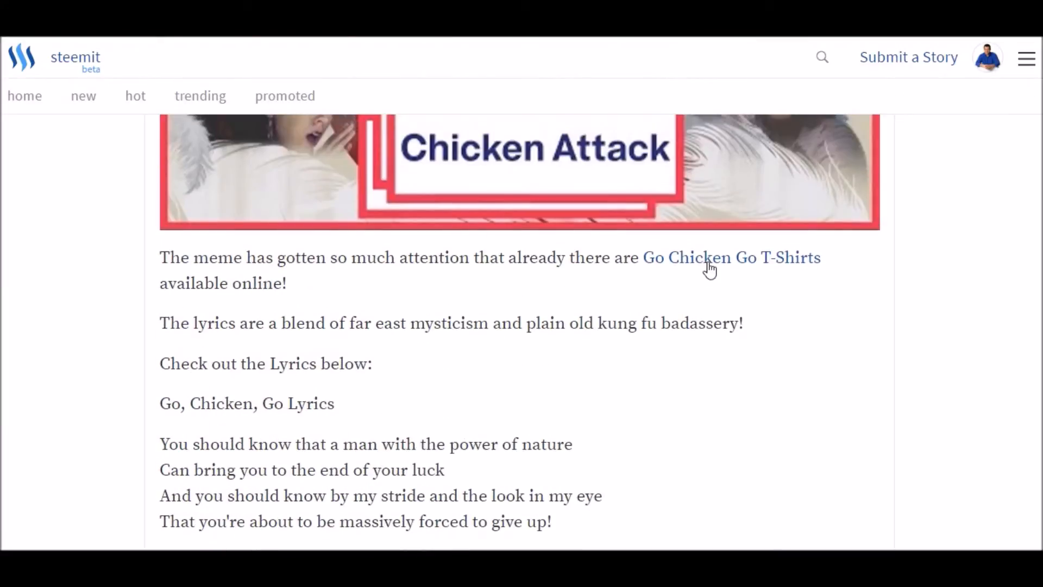
- Test the "Go Chicken Go T-Shirts" link in the preview, look over the Amazon product page, and return to the Steemit editor
{"action": "left_click", "coordinate": [711, 265]}
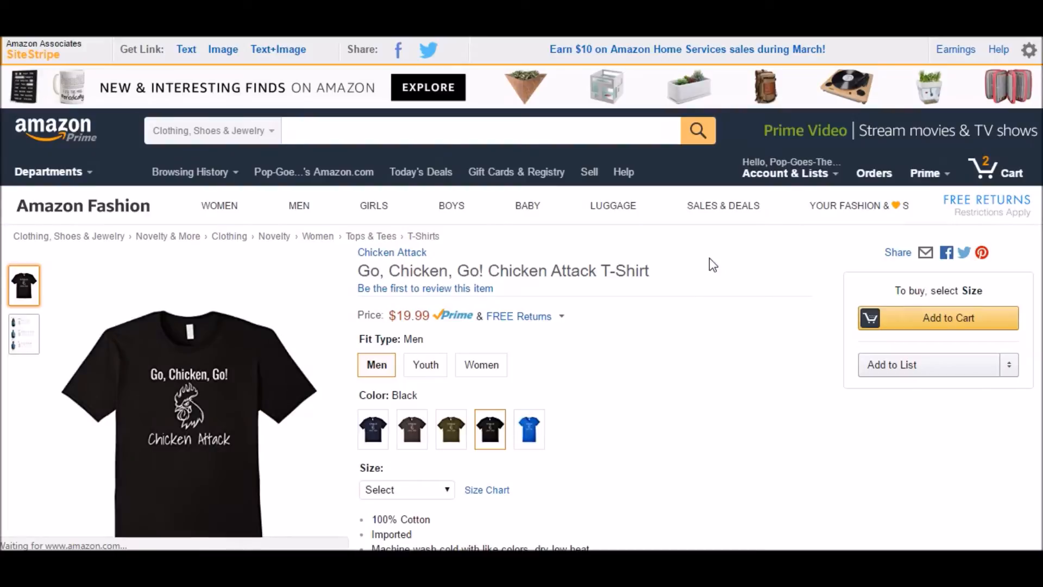
{"action": "scroll", "coordinate": [706, 266], "scroll_direction": "down", "scroll_amount": 1}
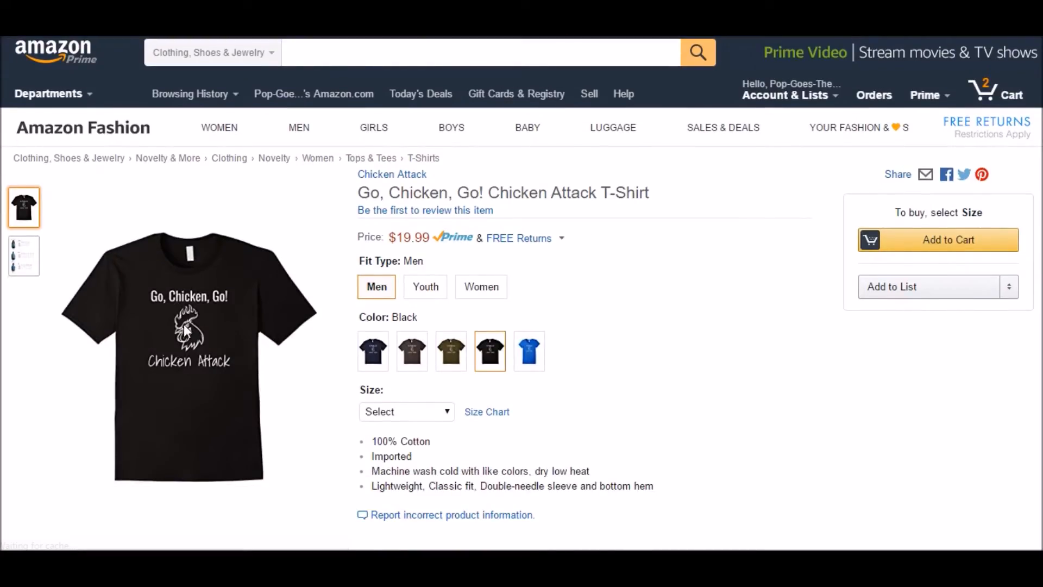
{"action": "mouse_move", "coordinate": [172, 333]}
{"action": "right_click", "coordinate": [678, 320]}
{"action": "left_click", "coordinate": [706, 332]}
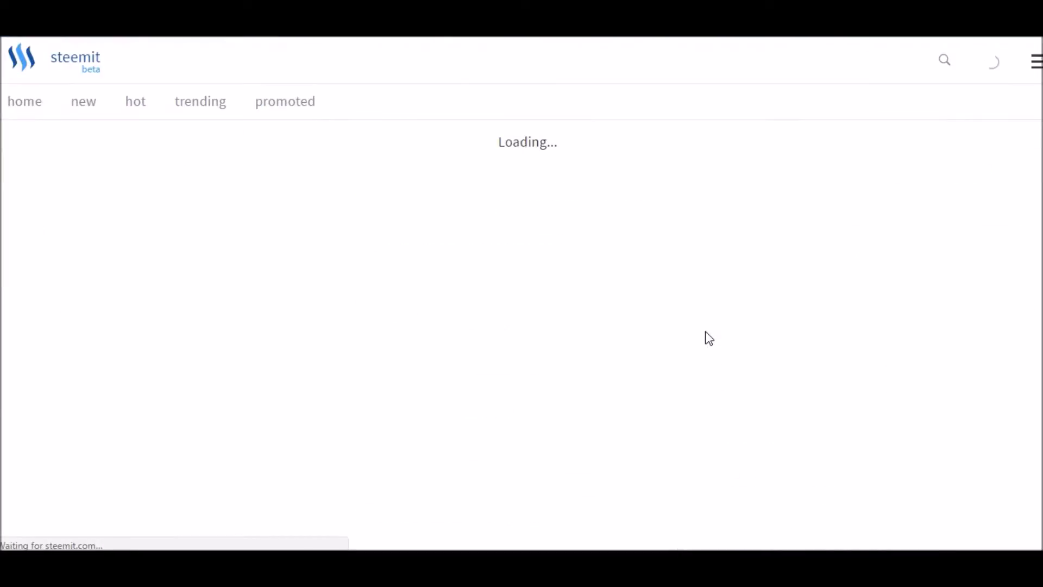
- Examine the YouTube address in the story body and the embedded video it produces in the preview
{"action": "scroll", "coordinate": [483, 269], "scroll_direction": "down", "scroll_amount": 3}
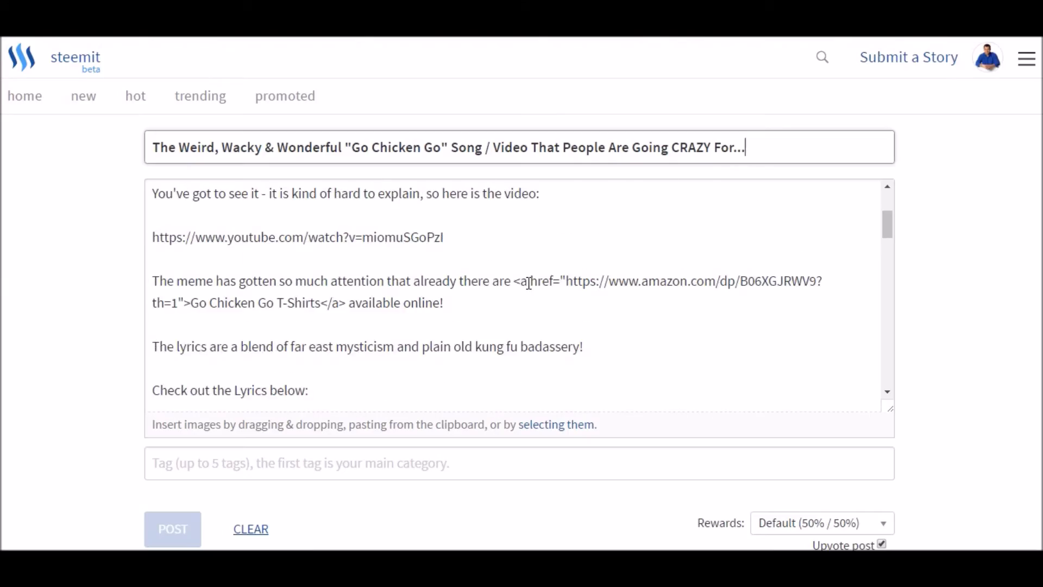
{"action": "scroll", "coordinate": [528, 284], "scroll_direction": "down", "scroll_amount": 1}
{"action": "scroll", "coordinate": [526, 284], "scroll_direction": "up", "scroll_amount": 1}
{"action": "scroll", "coordinate": [543, 311], "scroll_direction": "down", "scroll_amount": 3}
{"action": "scroll", "coordinate": [478, 299], "scroll_direction": "up", "scroll_amount": 2}
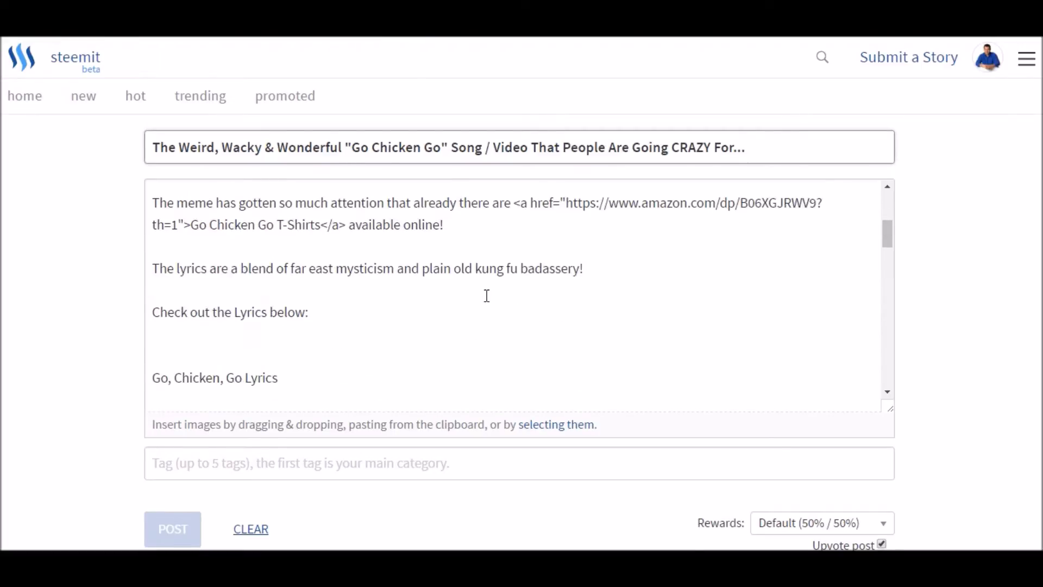
{"action": "scroll", "coordinate": [472, 284], "scroll_direction": "up", "scroll_amount": 3}
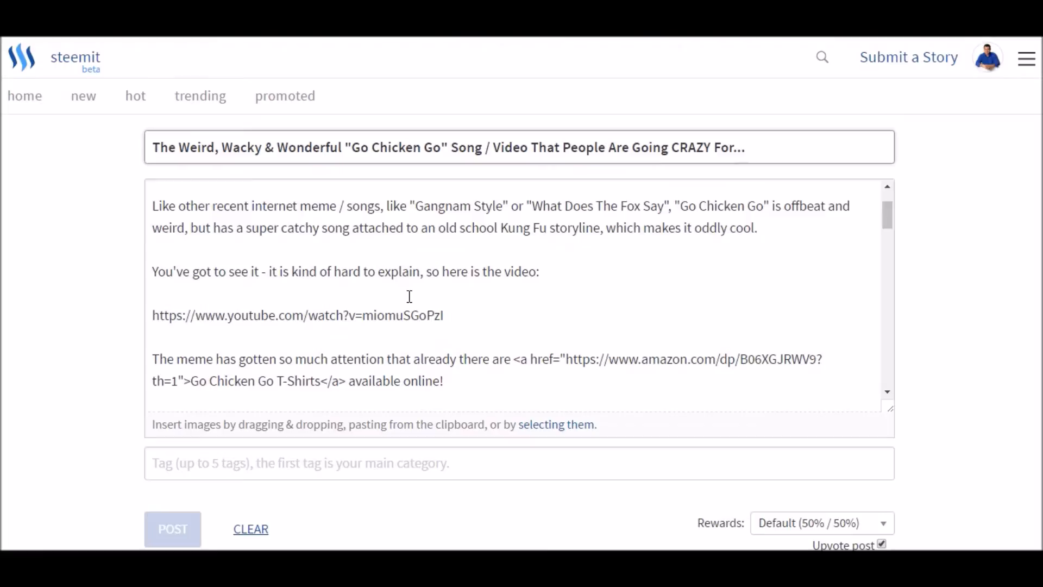
{"action": "left_click_drag", "start_coordinate": [155, 316], "coordinate": [472, 332]}
{"action": "scroll", "coordinate": [472, 333], "scroll_direction": "down", "scroll_amount": 15}
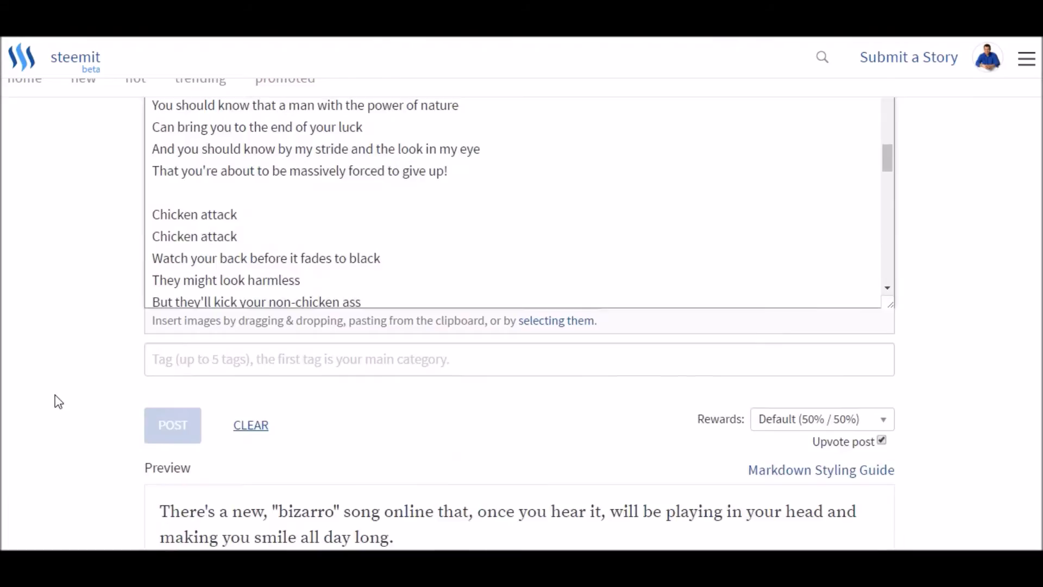
{"action": "scroll", "coordinate": [97, 366], "scroll_direction": "up", "scroll_amount": 7}
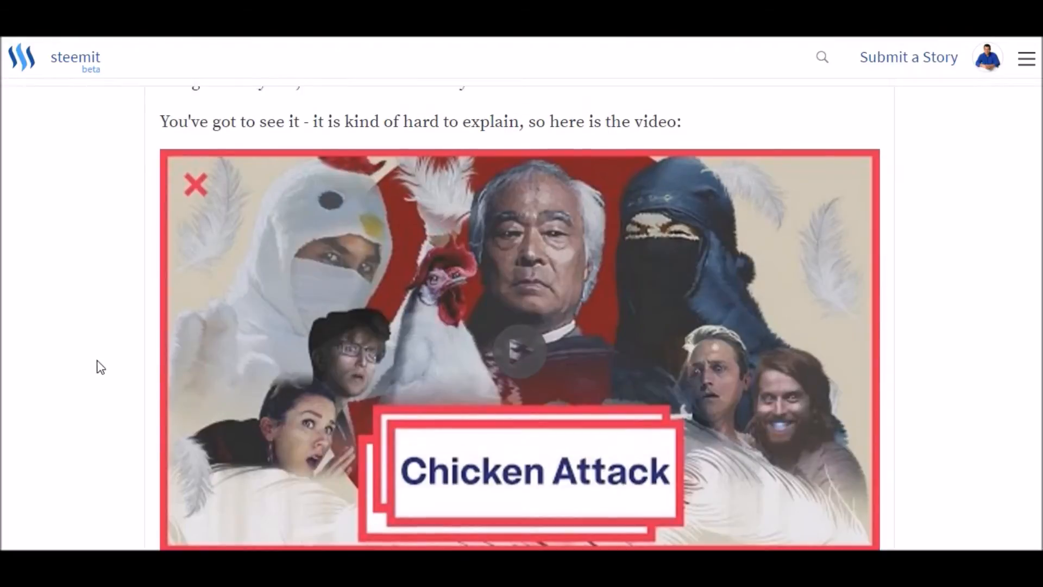
- Review the story preview from the opening paragraphs through the embedded video to the T-shirt link
{"action": "scroll", "coordinate": [93, 366], "scroll_direction": "down", "scroll_amount": 3}
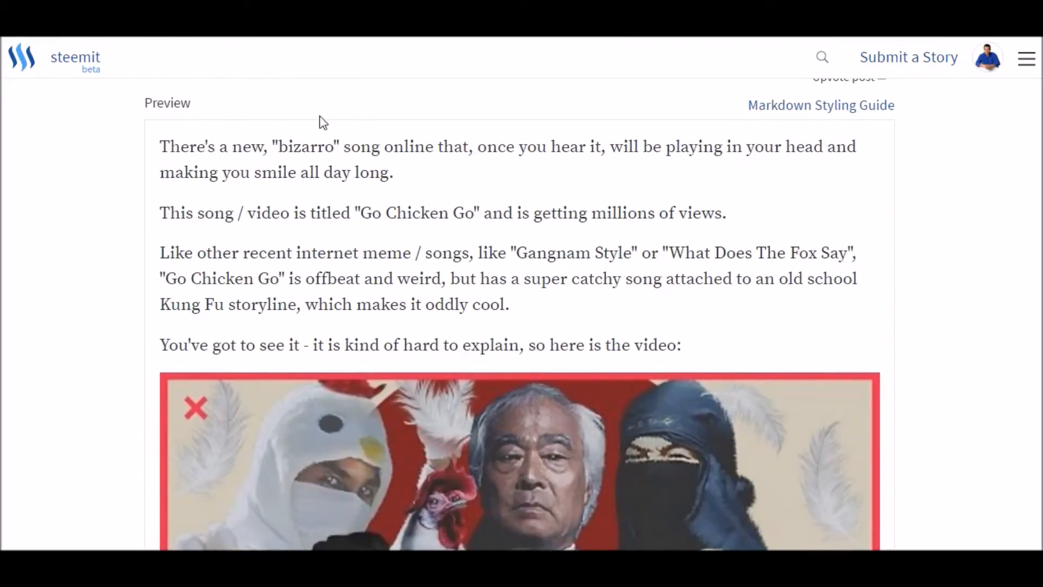
{"action": "scroll", "coordinate": [396, 334], "scroll_direction": "down", "scroll_amount": 4}
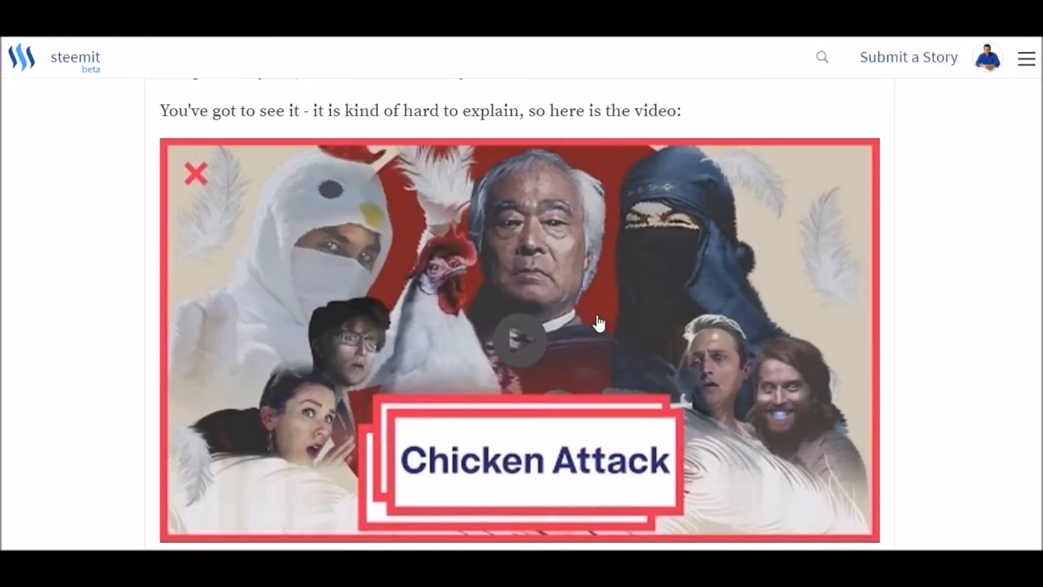
{"action": "scroll", "coordinate": [665, 371], "scroll_direction": "down", "scroll_amount": 1}
{"action": "scroll", "coordinate": [702, 390], "scroll_direction": "down", "scroll_amount": 3}
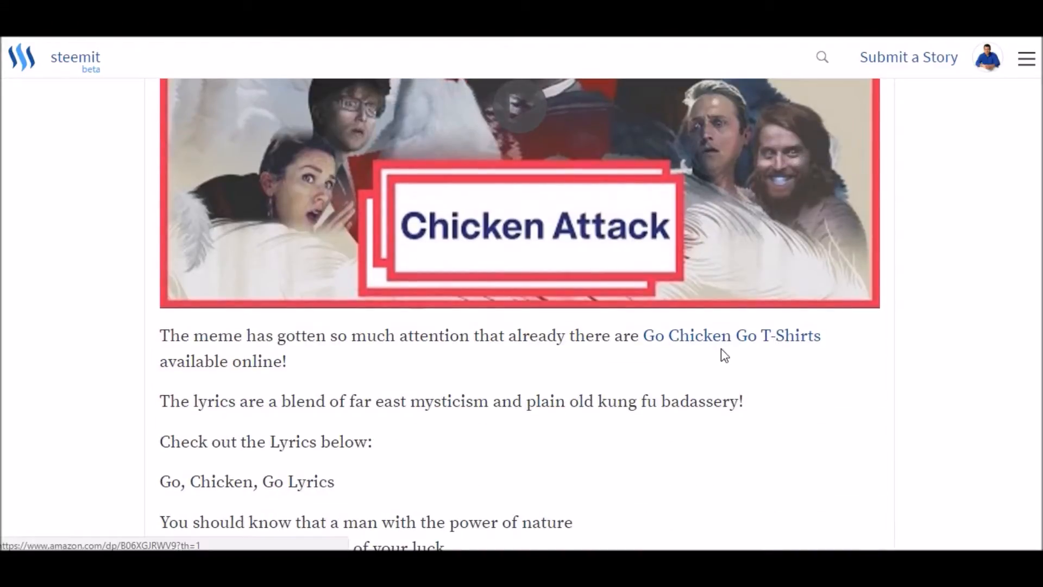
{"action": "scroll", "coordinate": [589, 353], "scroll_direction": "up", "scroll_amount": 4}
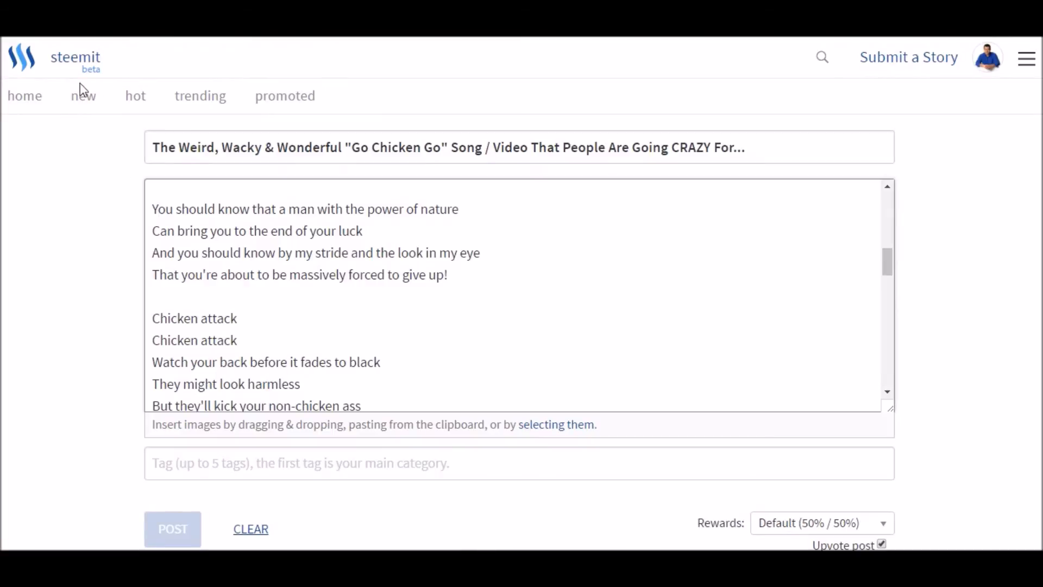
{"action": "scroll", "coordinate": [836, 380], "scroll_direction": "down", "scroll_amount": 3}
{"action": "scroll", "coordinate": [936, 424], "scroll_direction": "down", "scroll_amount": 12}
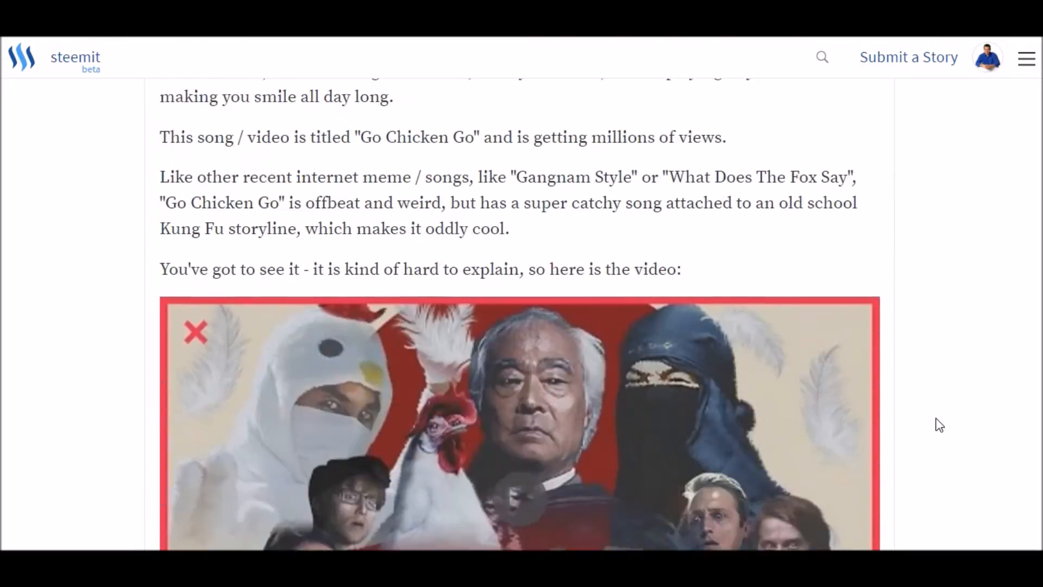
{"action": "scroll", "coordinate": [939, 423], "scroll_direction": "down", "scroll_amount": 3}
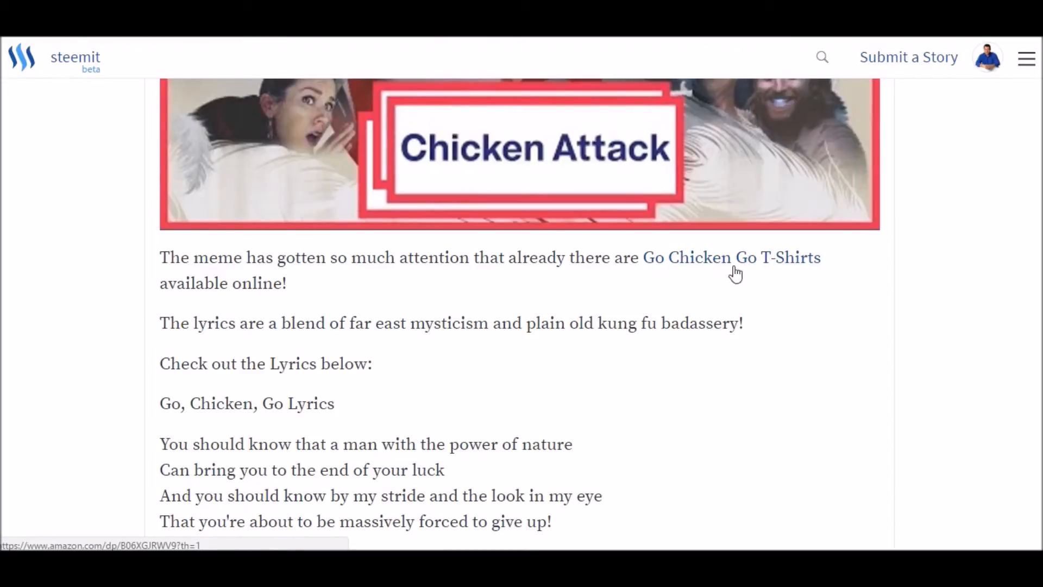
{"action": "scroll", "coordinate": [546, 334], "scroll_direction": "up", "scroll_amount": 6}
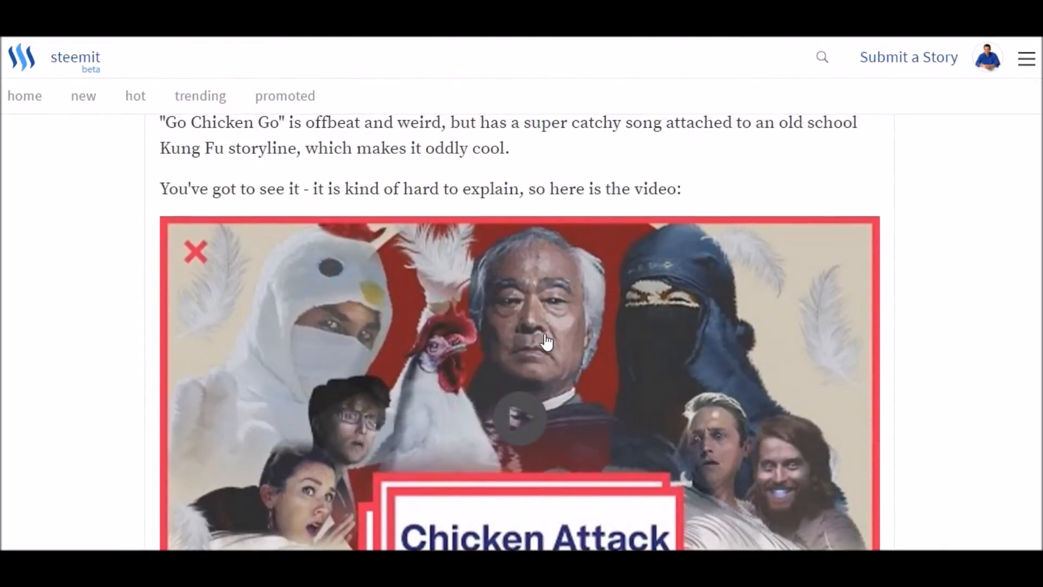
{"action": "scroll", "coordinate": [553, 337], "scroll_direction": "down", "scroll_amount": 4}
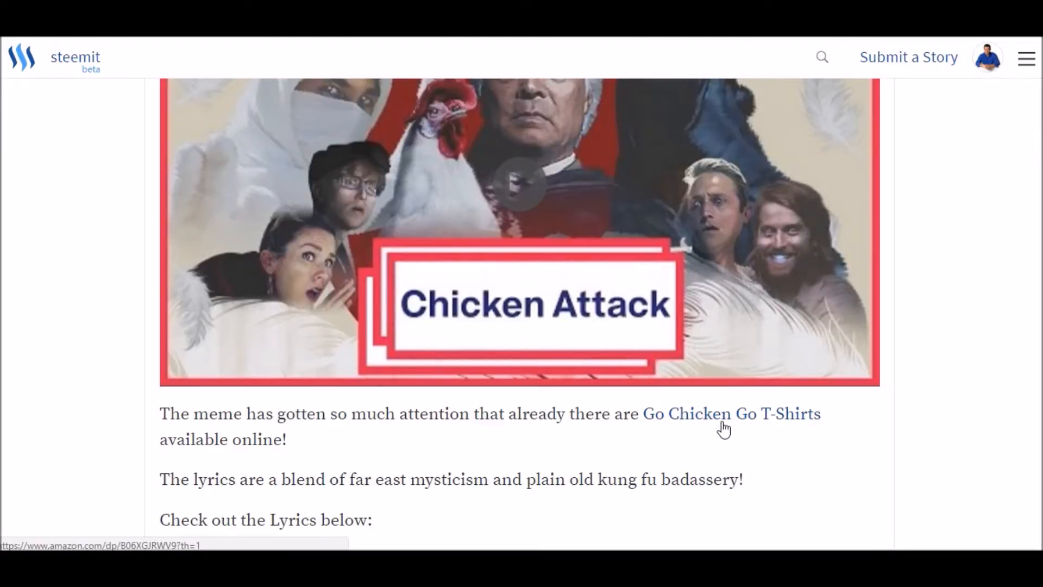
{"action": "scroll", "coordinate": [361, 363], "scroll_direction": "up", "scroll_amount": 10}
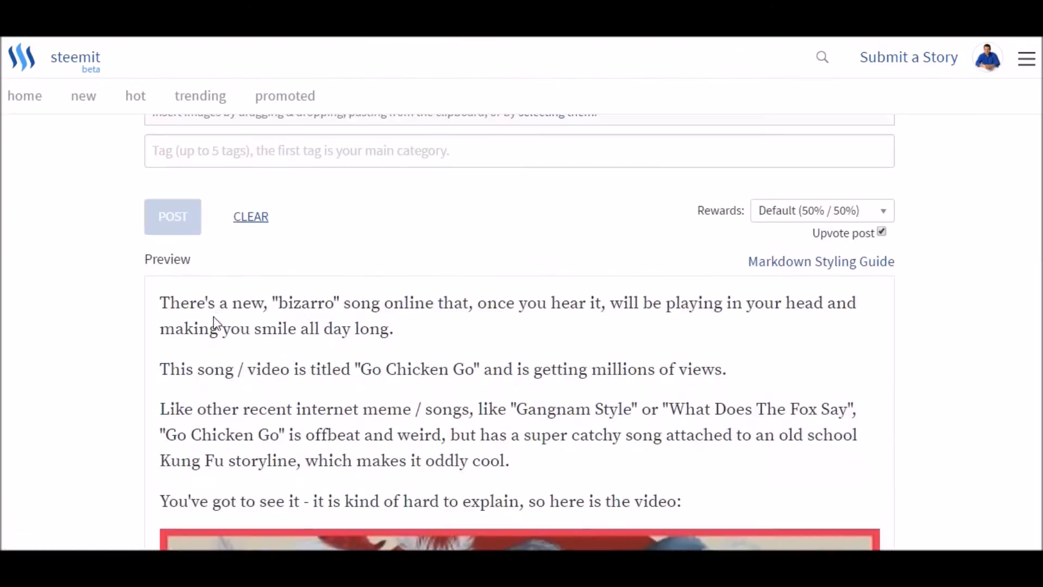
{"action": "scroll", "coordinate": [207, 316], "scroll_direction": "up", "scroll_amount": 6}
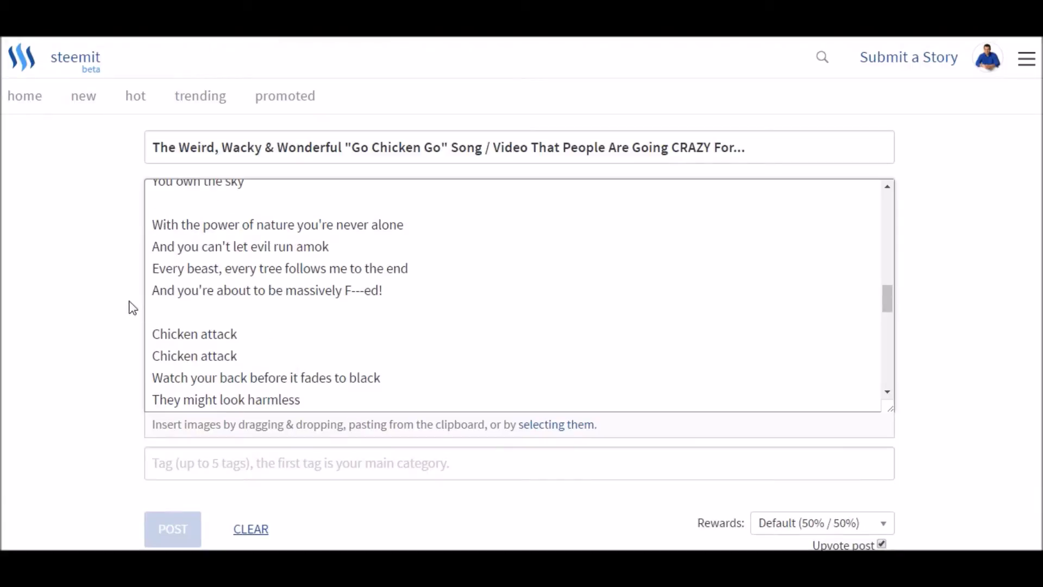
- Delete one of the blank lines between the "Go, Chicken, Go Lyrics" heading and the first verse
{"action": "scroll", "coordinate": [454, 300], "scroll_direction": "down", "scroll_amount": 2}
{"action": "scroll", "coordinate": [448, 294], "scroll_direction": "up", "scroll_amount": 1}
{"action": "scroll", "coordinate": [548, 271], "scroll_direction": "up", "scroll_amount": 5}
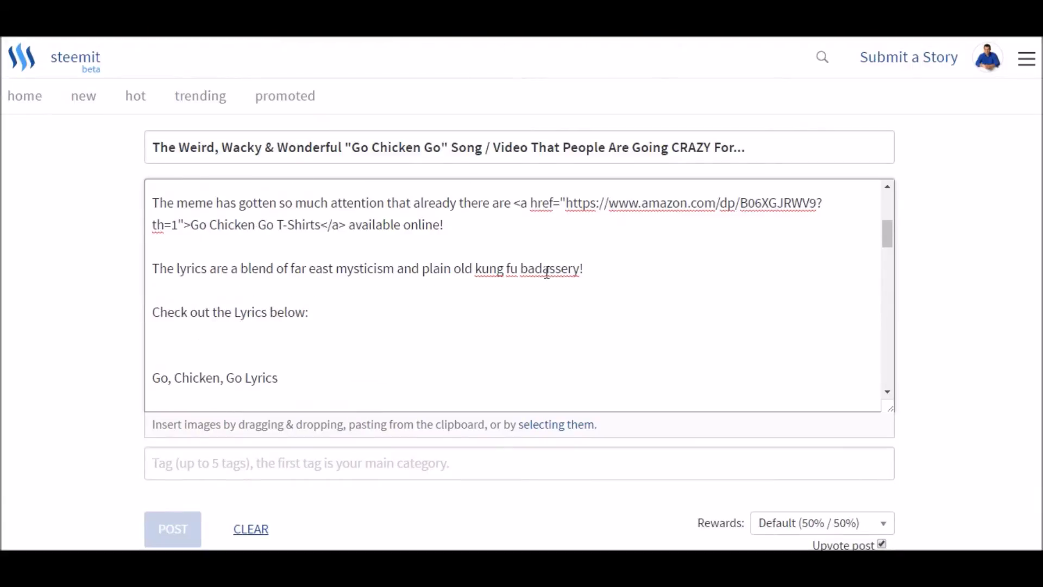
{"action": "scroll", "coordinate": [547, 272], "scroll_direction": "up", "scroll_amount": 2}
{"action": "scroll", "coordinate": [547, 272], "scroll_direction": "down", "scroll_amount": 2}
{"action": "scroll", "coordinate": [343, 321], "scroll_direction": "down", "scroll_amount": 3}
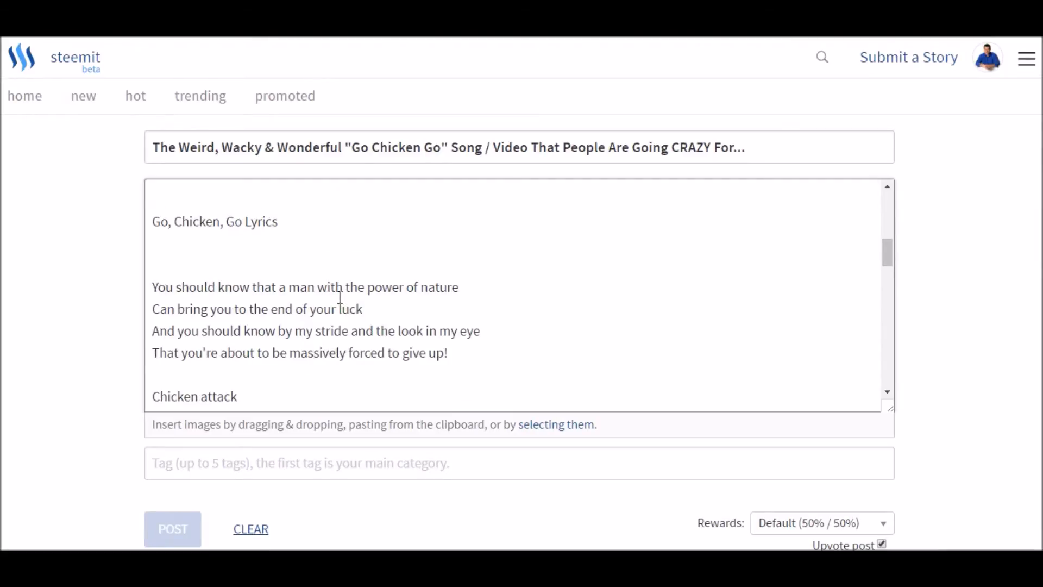
{"action": "left_click", "coordinate": [315, 263]}
{"action": "key", "text": "BackSpace"}
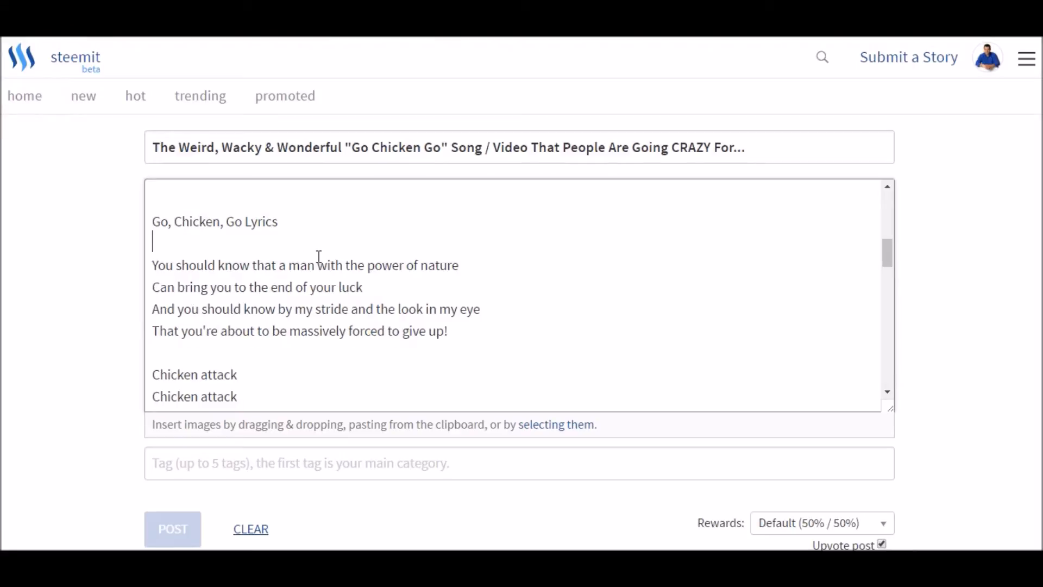
- Add two new lines after "Sorry - not sorry!" at the end of the story and place the cursor there
{"action": "scroll", "coordinate": [322, 247], "scroll_direction": "down", "scroll_amount": 4}
{"action": "scroll", "coordinate": [325, 246], "scroll_direction": "up", "scroll_amount": 3}
{"action": "scroll", "coordinate": [325, 245], "scroll_direction": "down", "scroll_amount": 15}
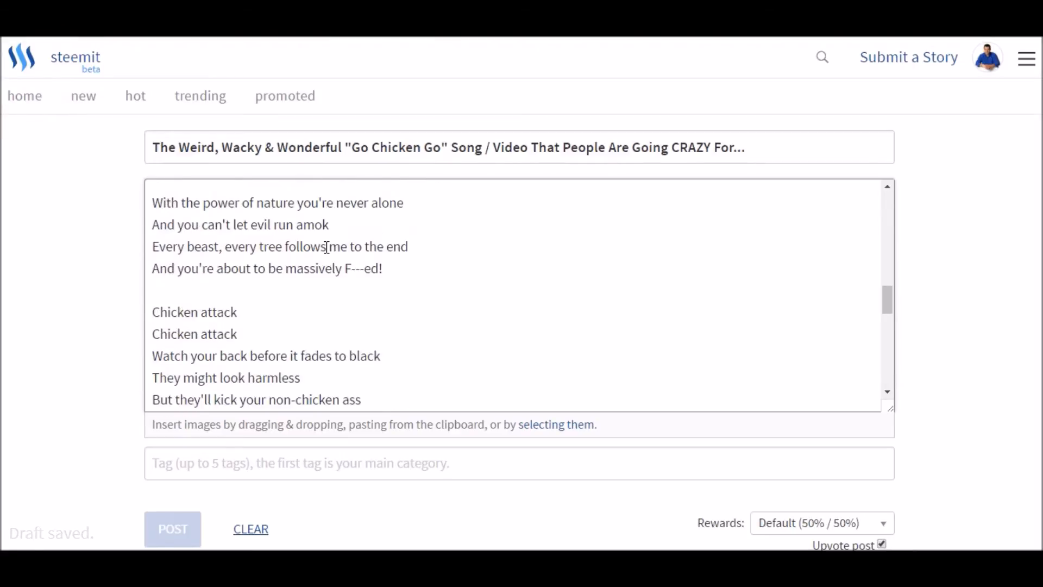
{"action": "scroll", "coordinate": [327, 252], "scroll_direction": "down", "scroll_amount": 4}
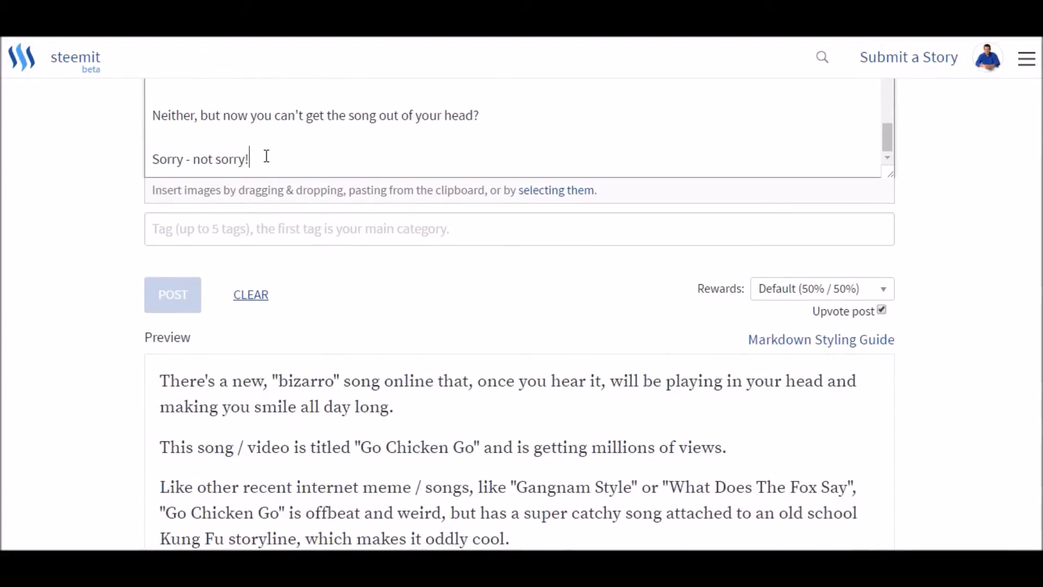
{"action": "key", "text": "Return"}
{"action": "key", "text": "Return"}
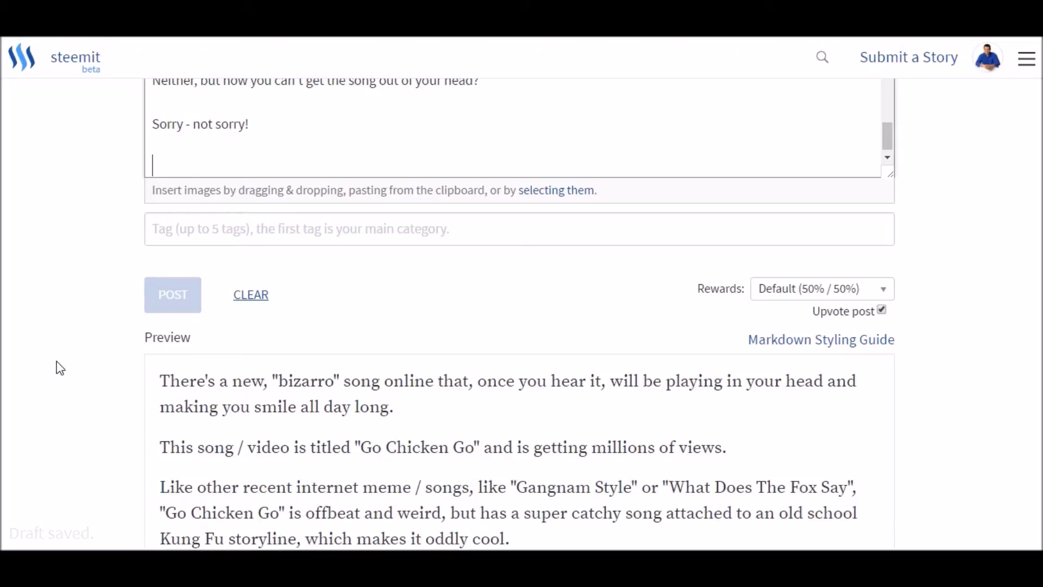
{"action": "scroll", "coordinate": [48, 371], "scroll_direction": "up", "scroll_amount": 3}
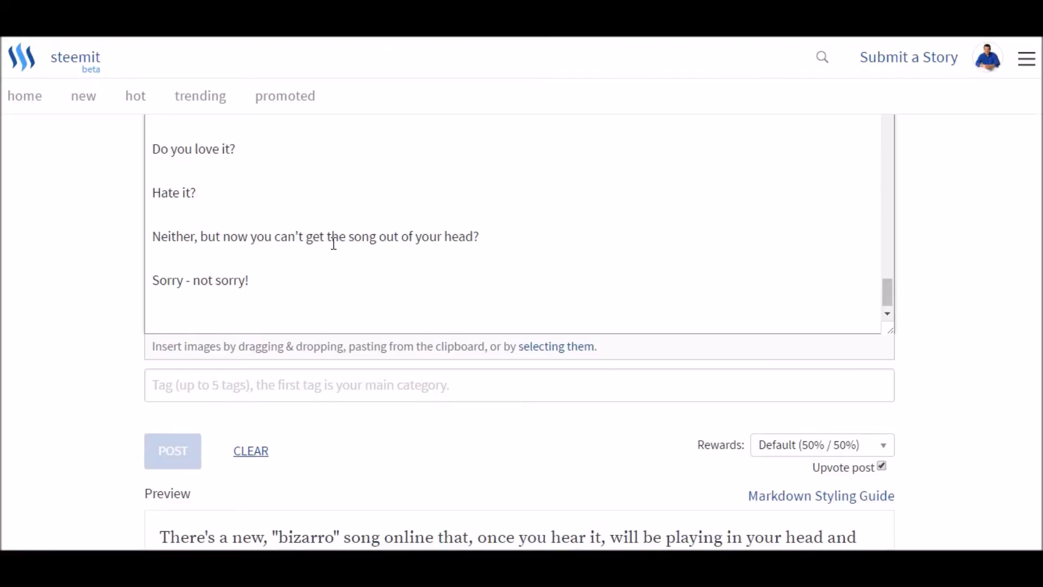
{"action": "scroll", "coordinate": [43, 397], "scroll_direction": "up", "scroll_amount": 2}
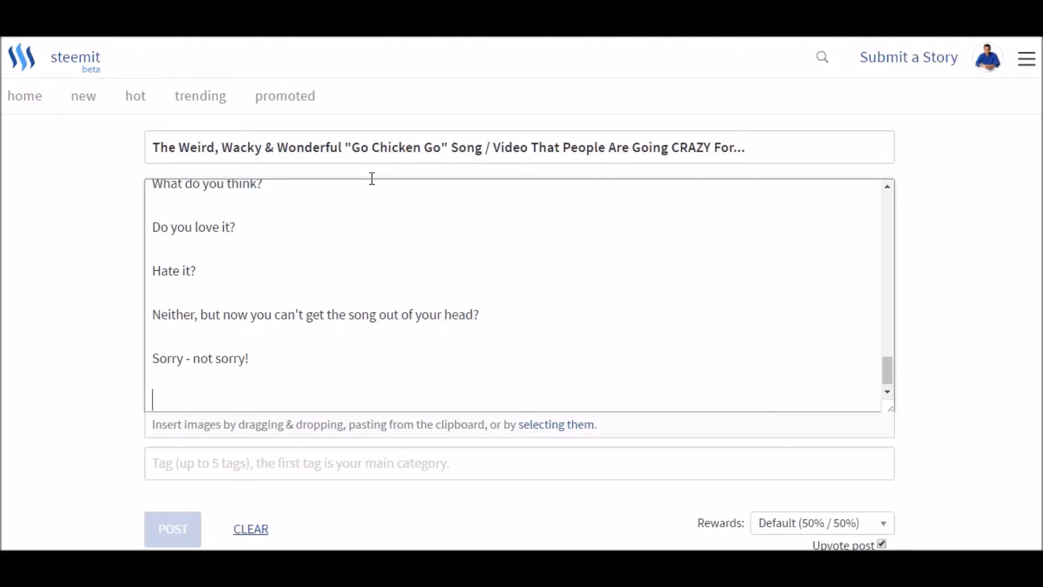
{"action": "left_click", "coordinate": [165, 391]}
{"action": "scroll", "coordinate": [103, 432], "scroll_direction": "down", "scroll_amount": 2}
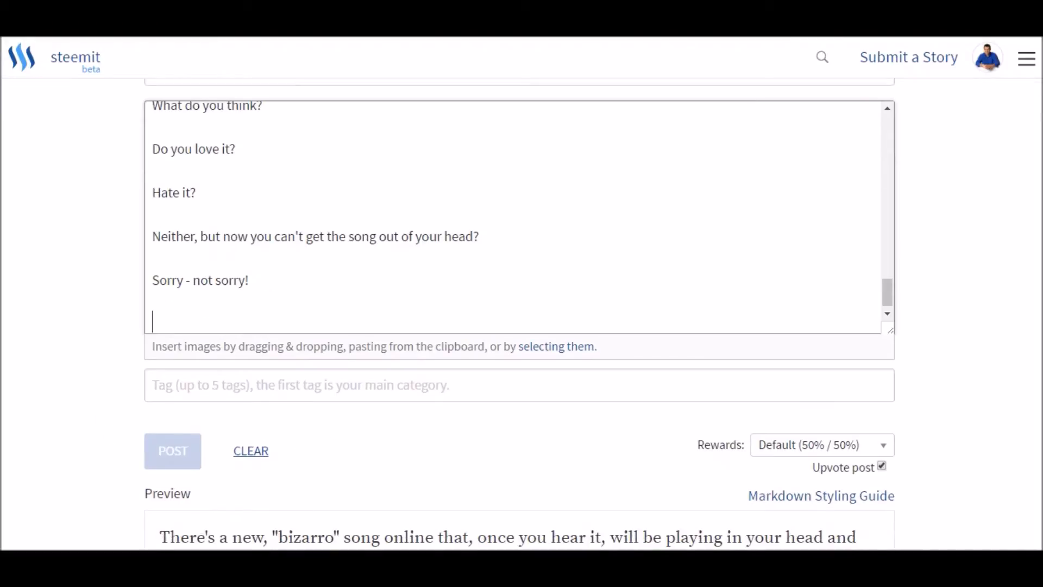
- Copy the story-related image address ending in Chicken-Attack.jpg from Notepad and paste it below "Sorry - not sorry!" in the Steemit story
{"action": "key", "text": "alt+Tab"}
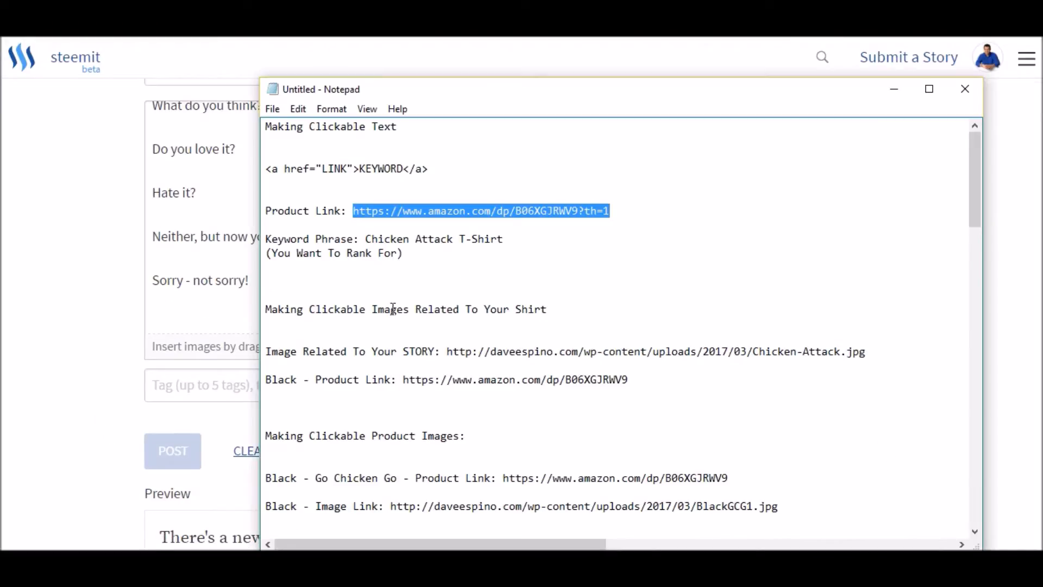
{"action": "left_click_drag", "start_coordinate": [266, 309], "coordinate": [569, 309]}
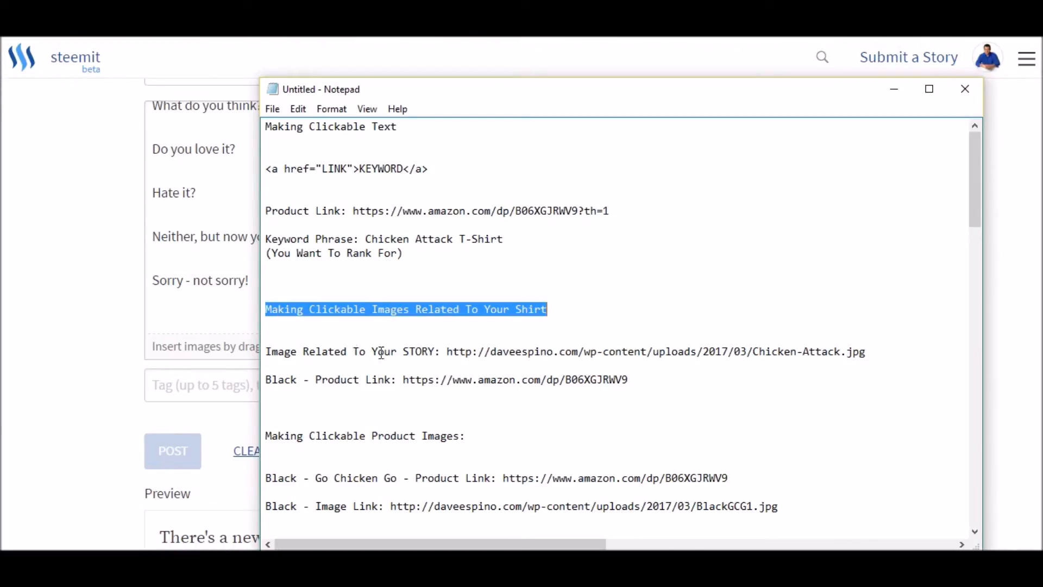
{"action": "left_click", "coordinate": [447, 352]}
{"action": "left_click_drag", "start_coordinate": [448, 351], "coordinate": [867, 354]}
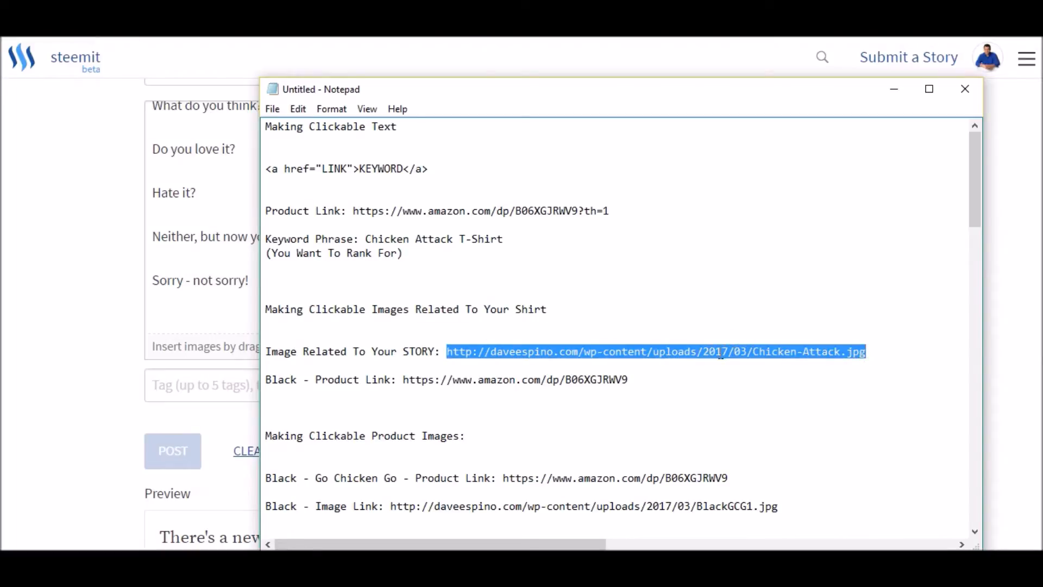
{"action": "left_click", "coordinate": [492, 352]}
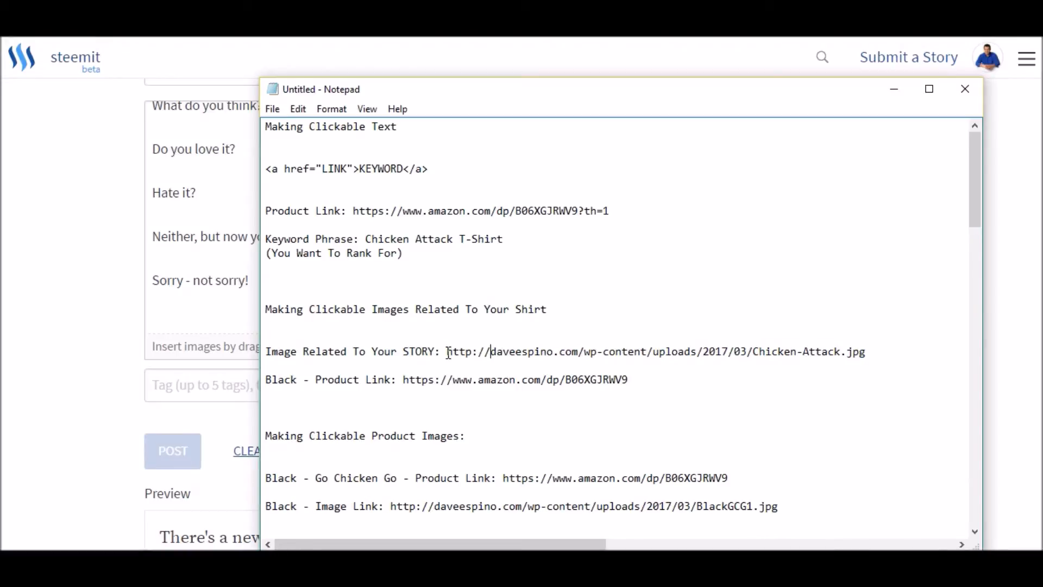
{"action": "left_click_drag", "start_coordinate": [449, 352], "coordinate": [866, 355]}
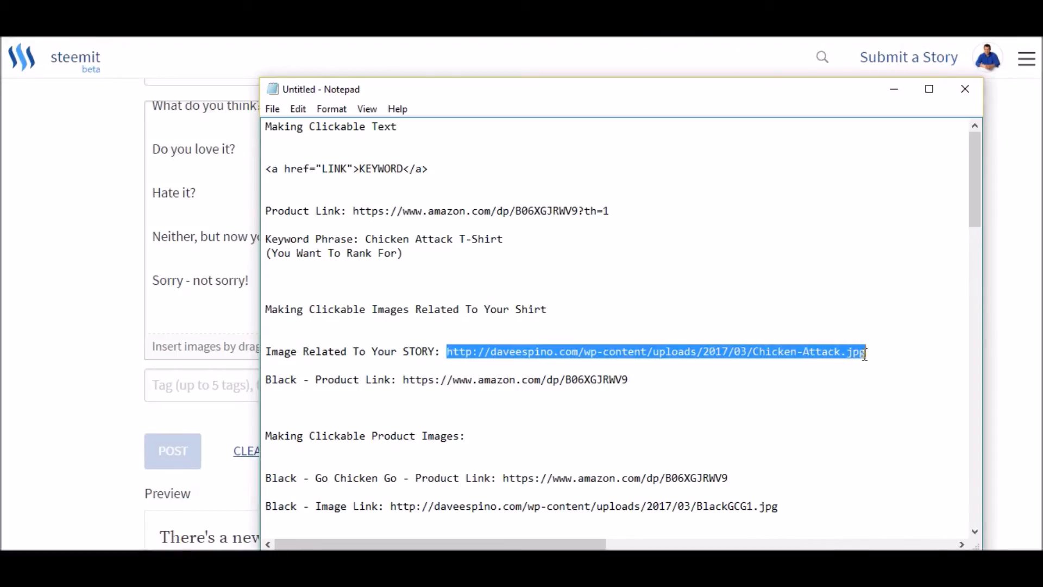
{"action": "right_click", "coordinate": [688, 351]}
{"action": "left_click", "coordinate": [724, 186]}
{"action": "left_click", "coordinate": [177, 315]}
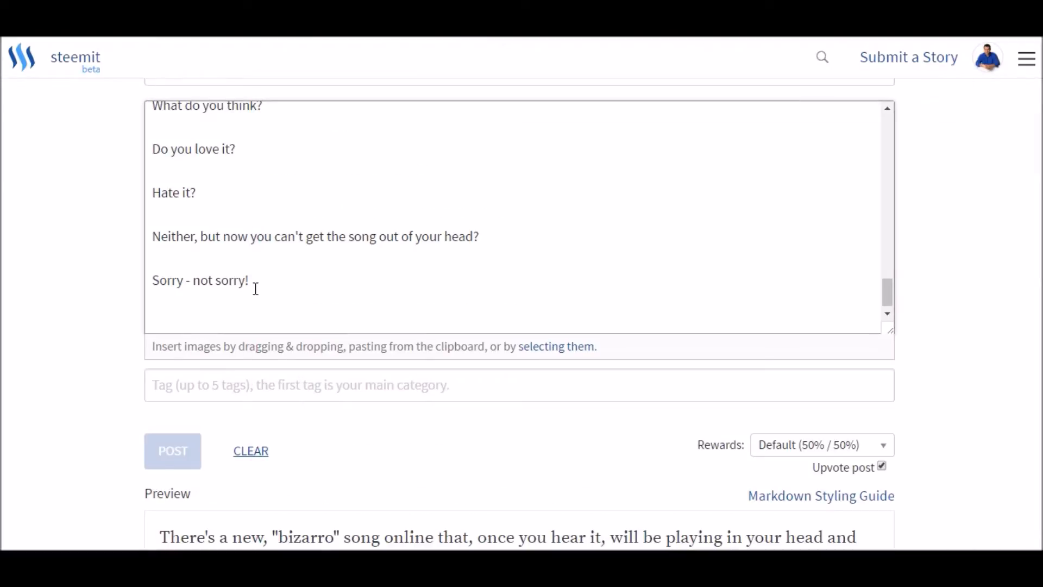
{"action": "key", "text": "ctrl+v"}
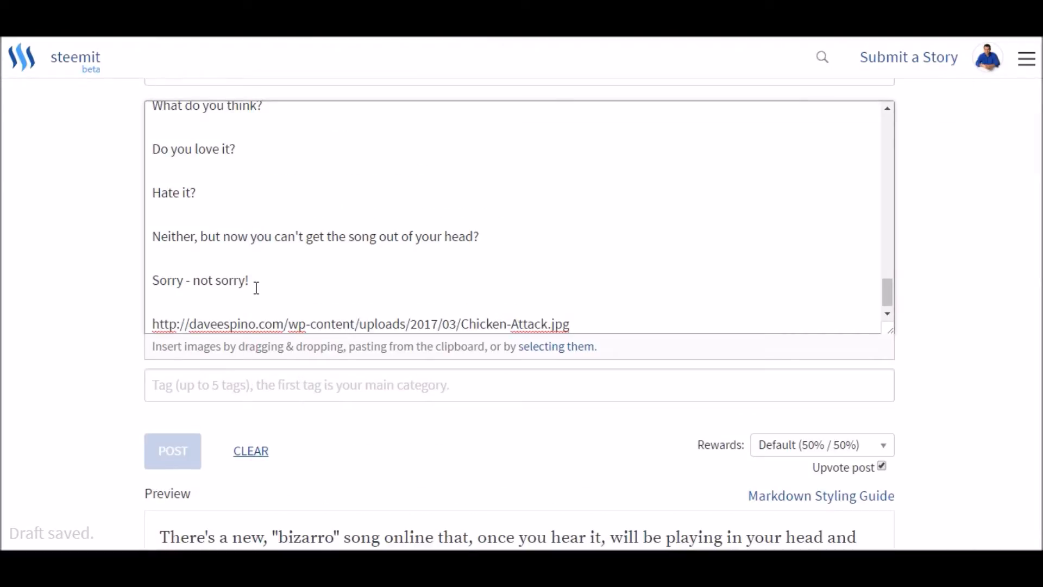
{"action": "key", "text": "Return"}
- Examine the story preview, comparing the Chicken Attack image at the end with the linked "Go Chicken Go T-Shirts" text below the video
{"action": "scroll", "coordinate": [98, 398], "scroll_direction": "down", "scroll_amount": 20}
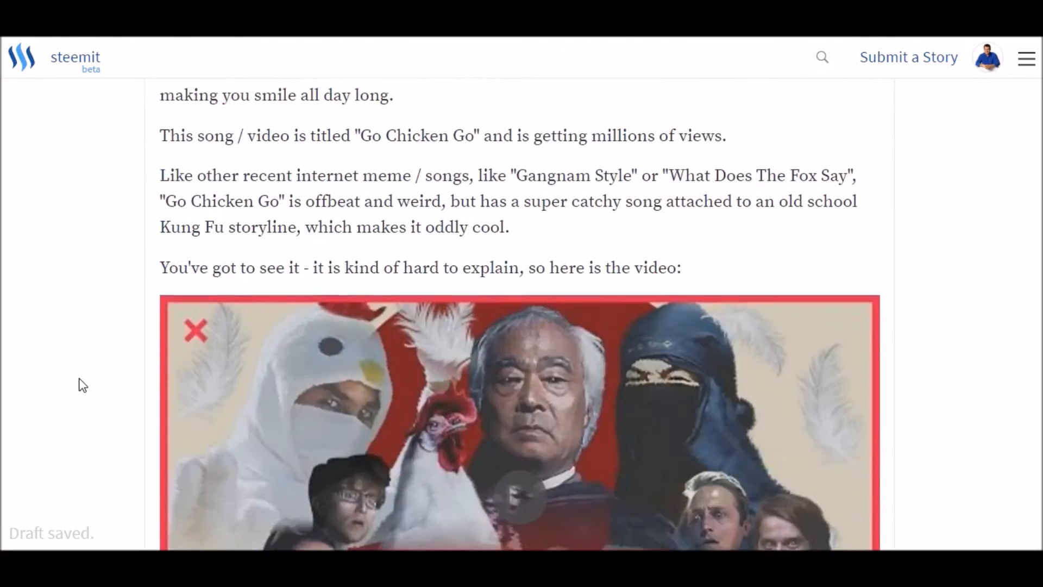
{"action": "scroll", "coordinate": [115, 350], "scroll_direction": "down", "scroll_amount": 15}
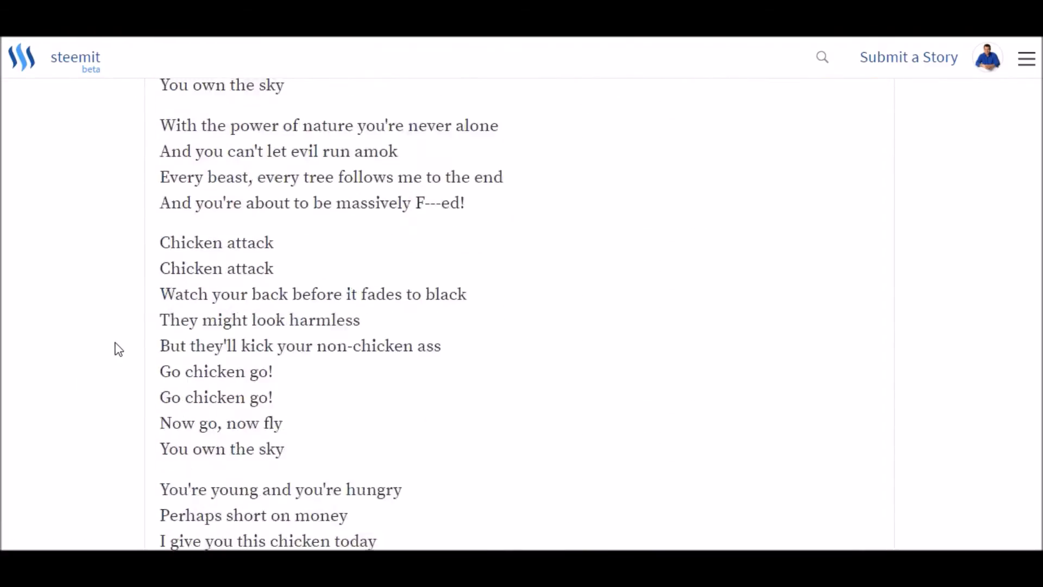
{"action": "scroll", "coordinate": [119, 348], "scroll_direction": "down", "scroll_amount": 1}
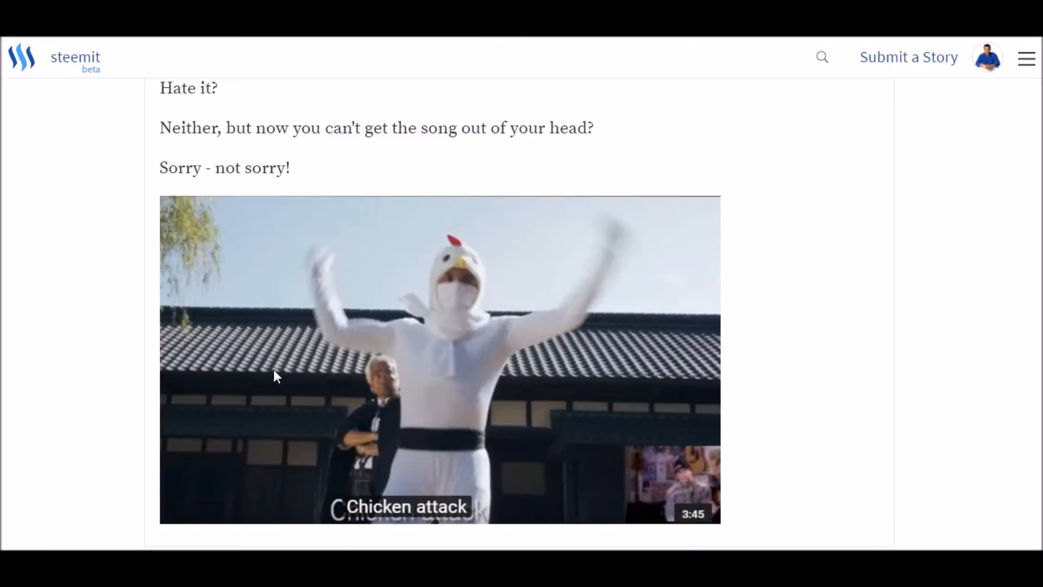
{"action": "scroll", "coordinate": [114, 368], "scroll_direction": "up", "scroll_amount": 9}
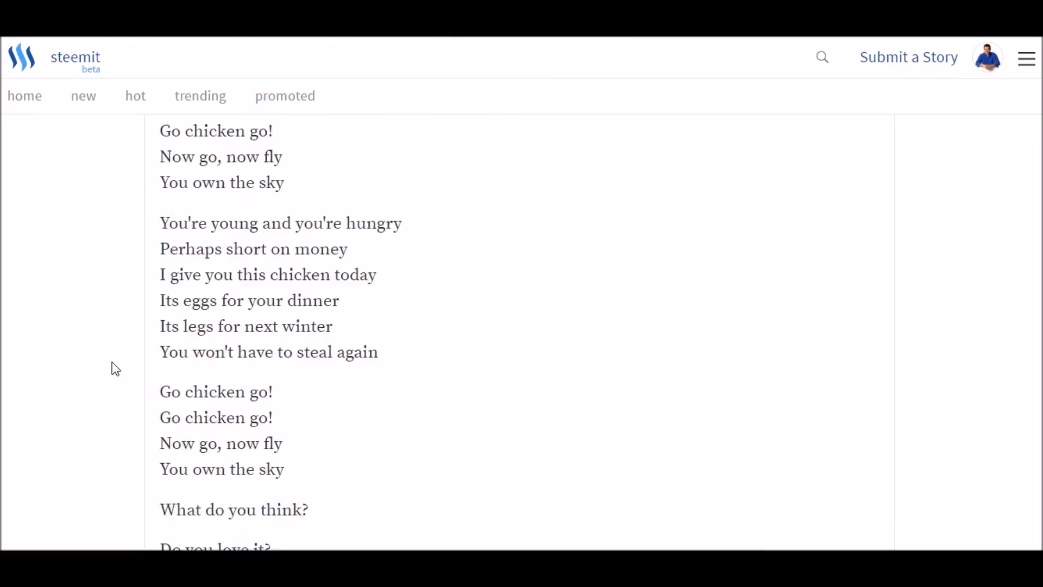
{"action": "scroll", "coordinate": [113, 364], "scroll_direction": "down", "scroll_amount": 12}
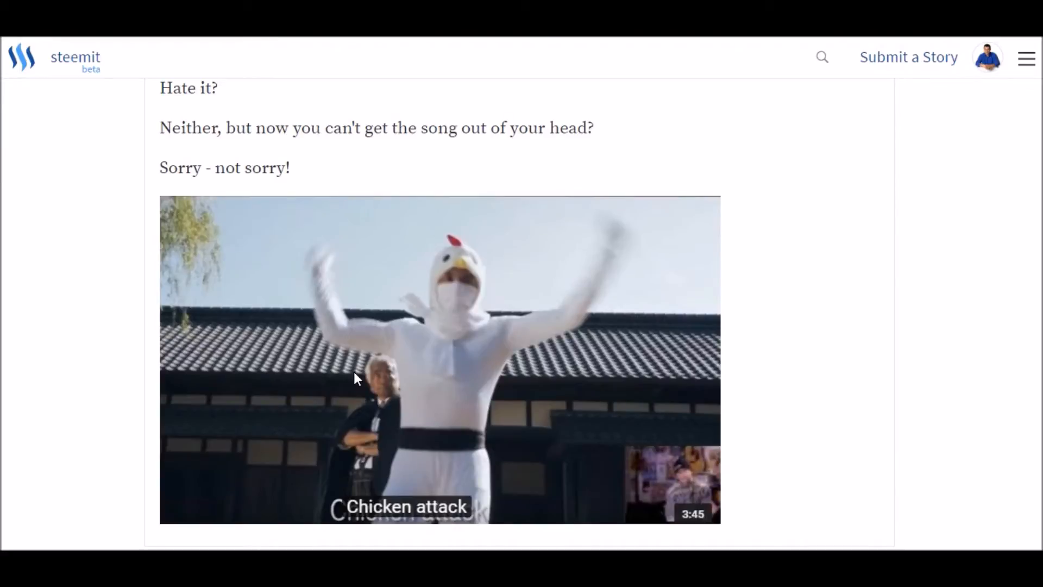
{"action": "scroll", "coordinate": [356, 379], "scroll_direction": "up", "scroll_amount": 7}
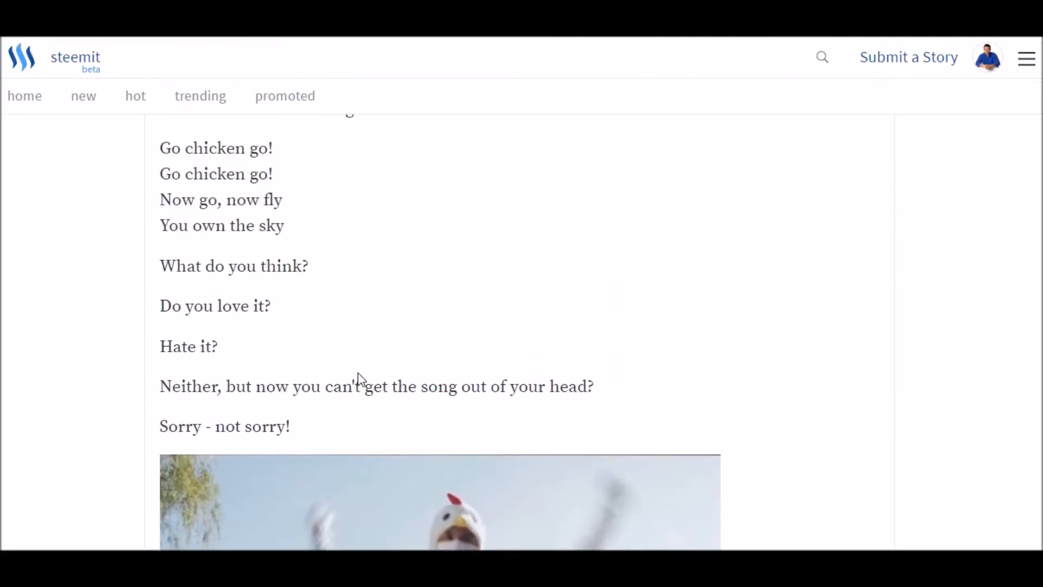
{"action": "scroll", "coordinate": [360, 379], "scroll_direction": "down", "scroll_amount": 7}
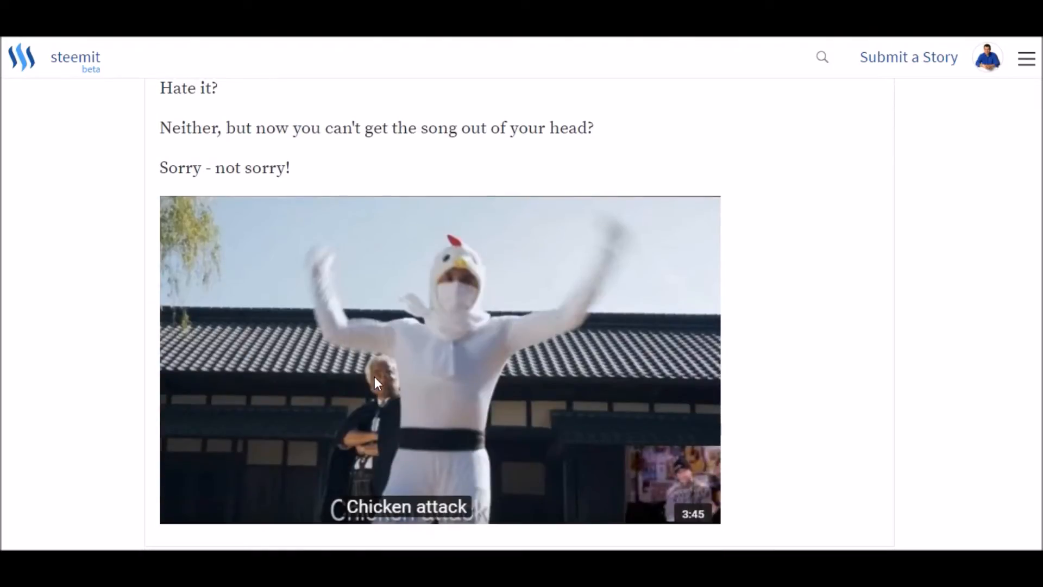
{"action": "scroll", "coordinate": [373, 377], "scroll_direction": "up", "scroll_amount": 15}
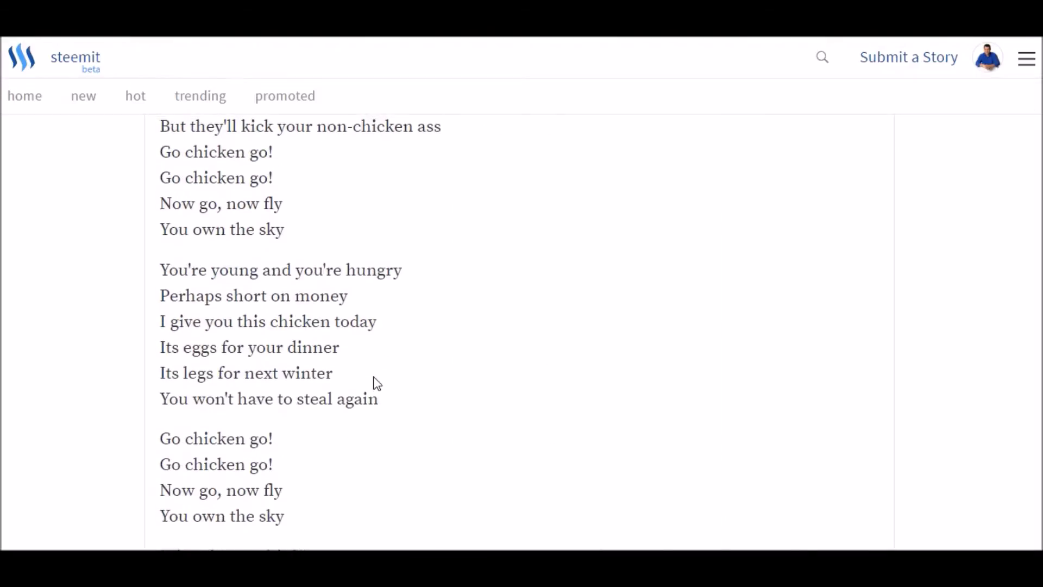
{"action": "scroll", "coordinate": [375, 377], "scroll_direction": "up", "scroll_amount": 5}
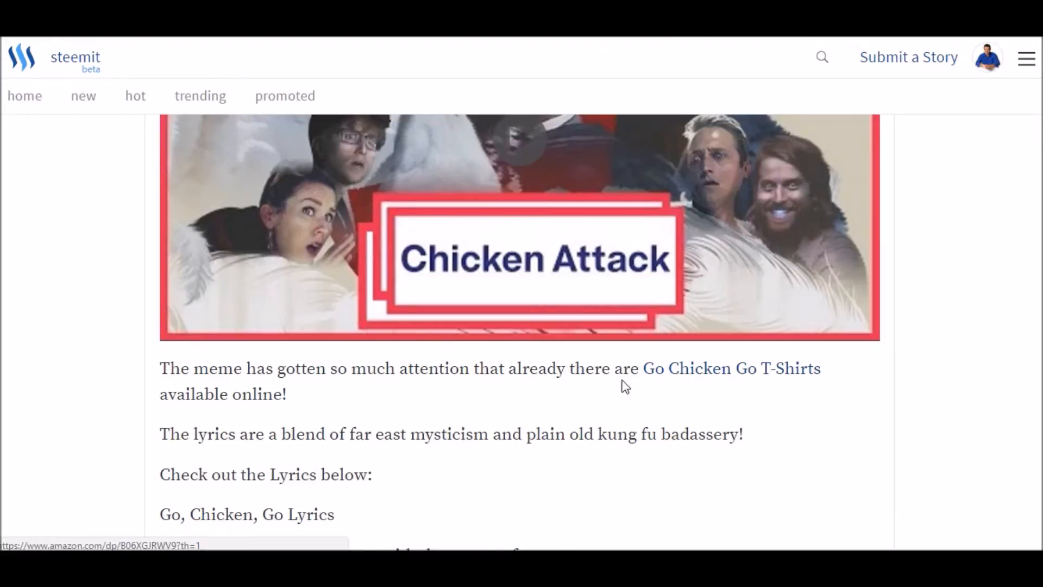
{"action": "scroll", "coordinate": [656, 384], "scroll_direction": "down", "scroll_amount": 10}
{"action": "scroll", "coordinate": [496, 380], "scroll_direction": "down", "scroll_amount": 10}
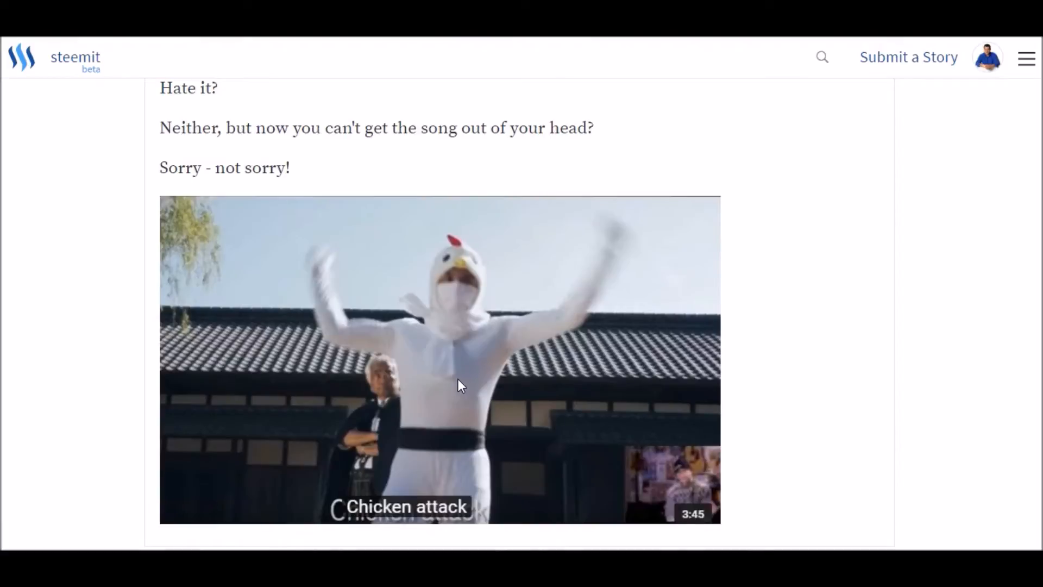
{"action": "scroll", "coordinate": [230, 375], "scroll_direction": "up", "scroll_amount": 15}
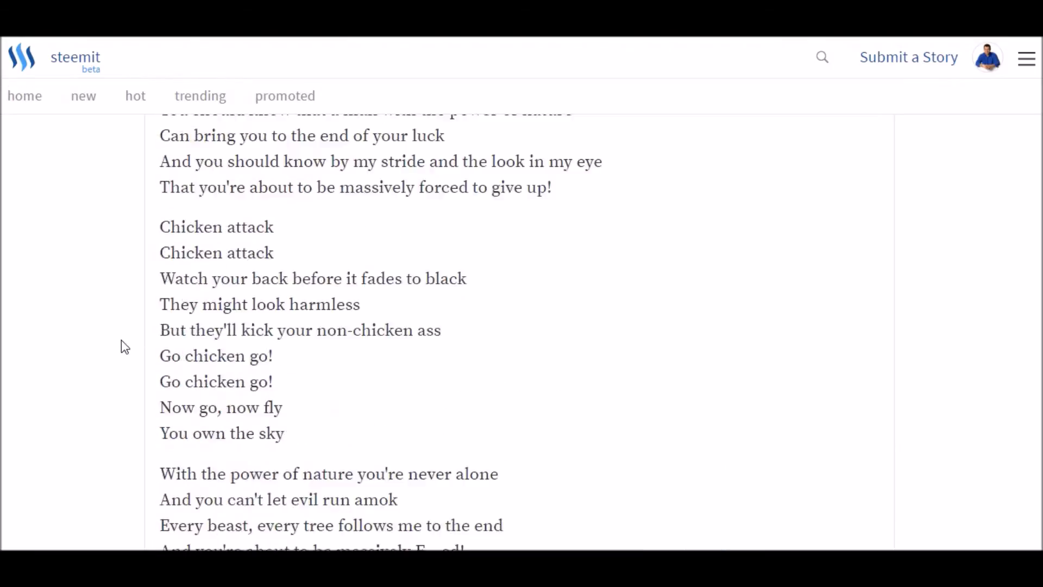
{"action": "scroll", "coordinate": [119, 343], "scroll_direction": "up", "scroll_amount": 10}
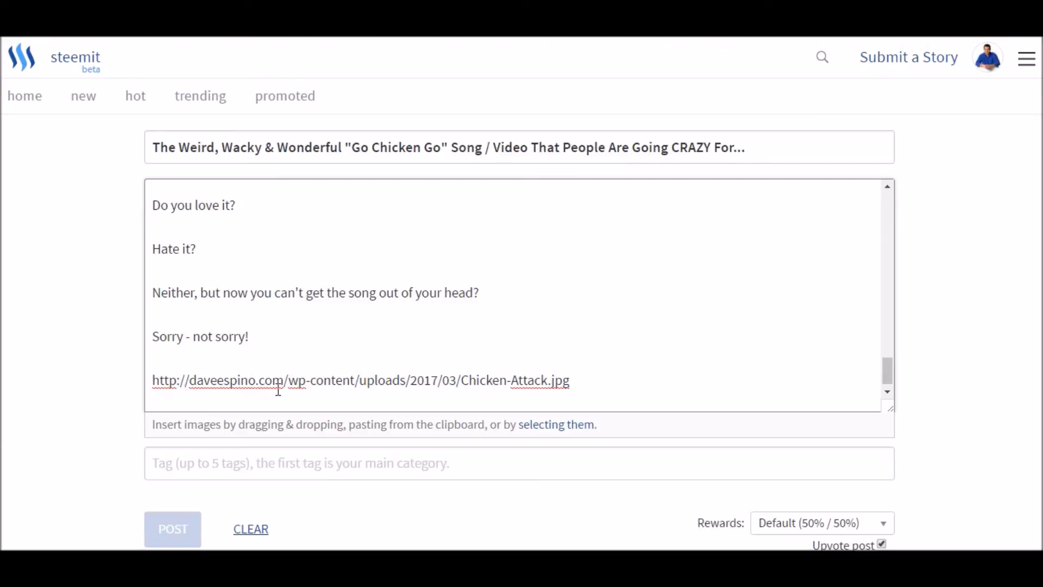
- Add <a href="LINK"><img alt="KEYWORD" src="IMAGE"></a> under "Making Clickable Images Related To Your Shirt" in Notepad and review its placeholders
{"action": "key", "text": "alt+Tab"}
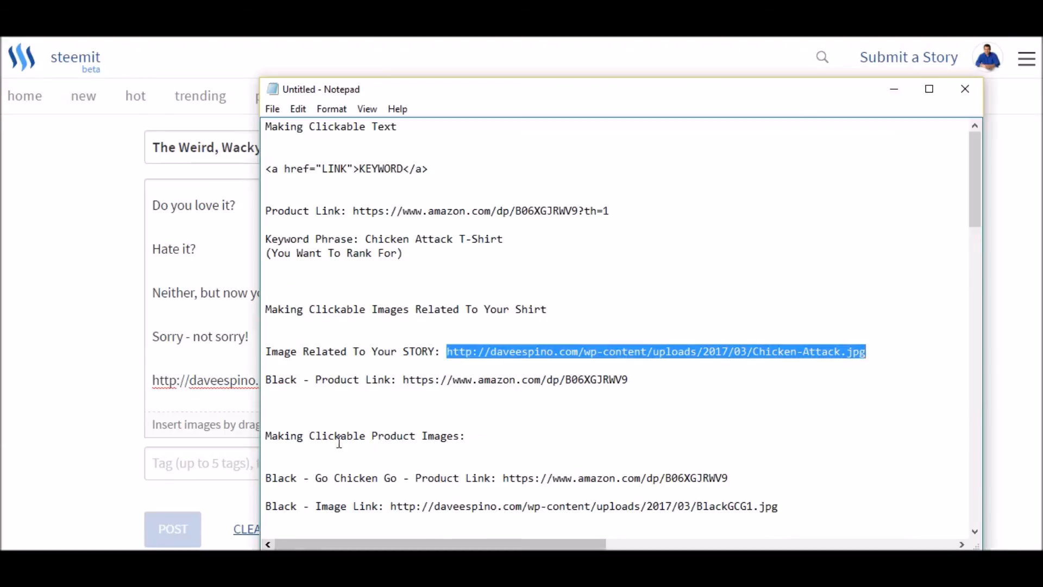
{"action": "left_click", "coordinate": [266, 408]}
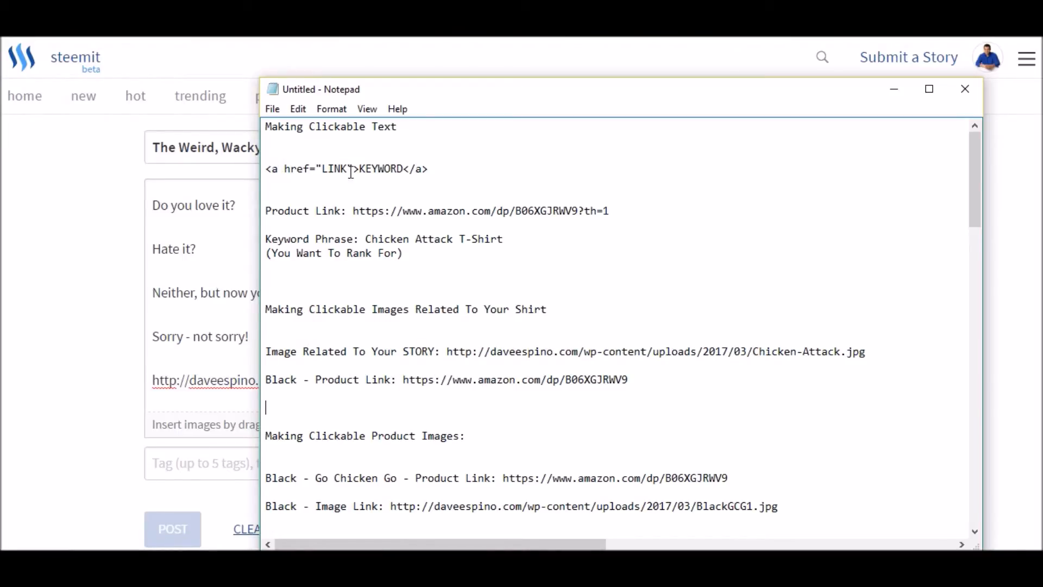
{"action": "left_click", "coordinate": [338, 339]}
{"action": "key", "text": "Return"}
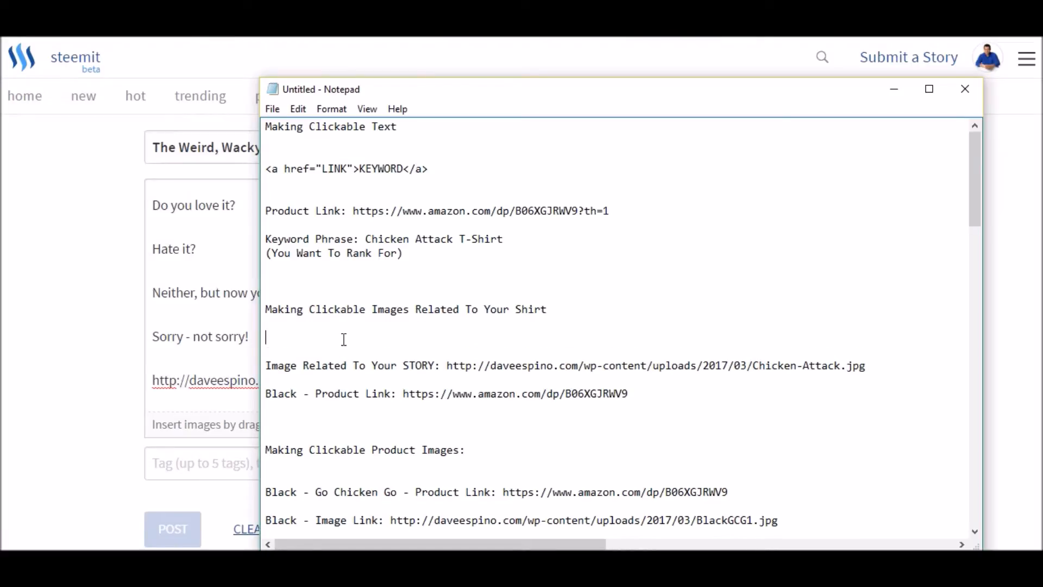
{"action": "key", "text": "Return"}
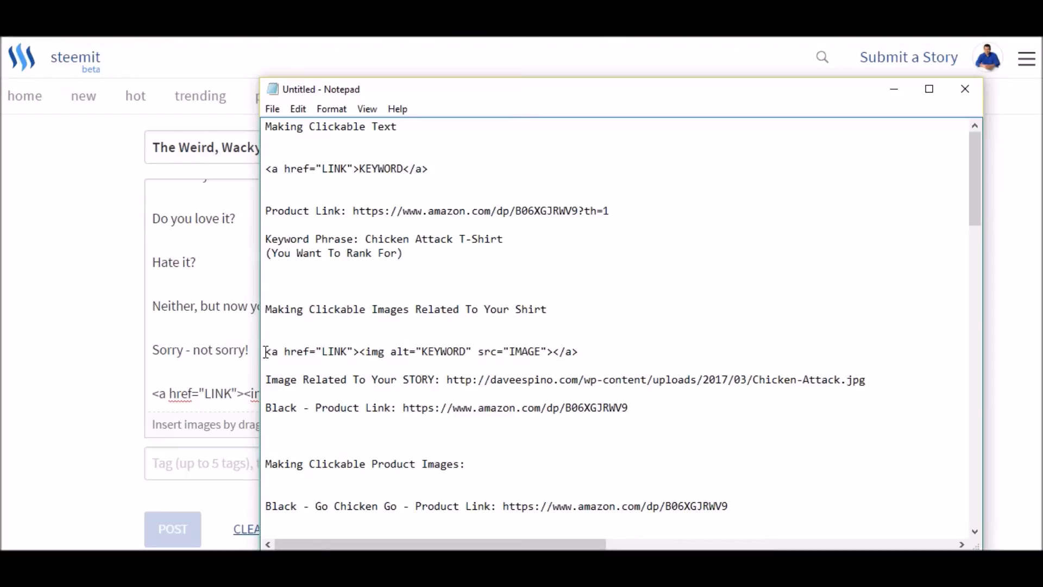
{"action": "left_click_drag", "start_coordinate": [267, 351], "coordinate": [580, 351]}
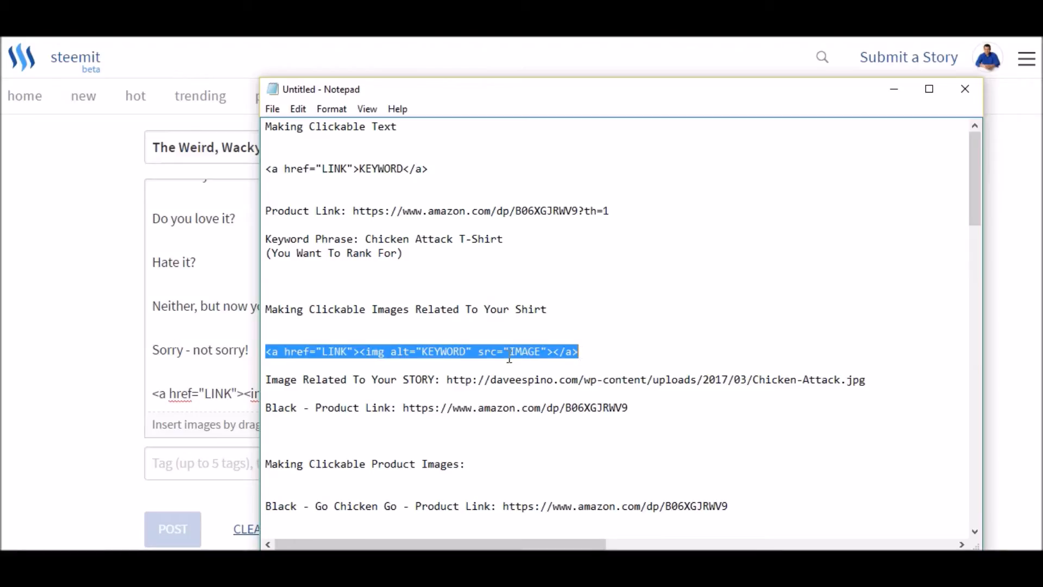
{"action": "left_click", "coordinate": [433, 352]}
{"action": "left_click_drag", "start_coordinate": [422, 352], "coordinate": [467, 352]}
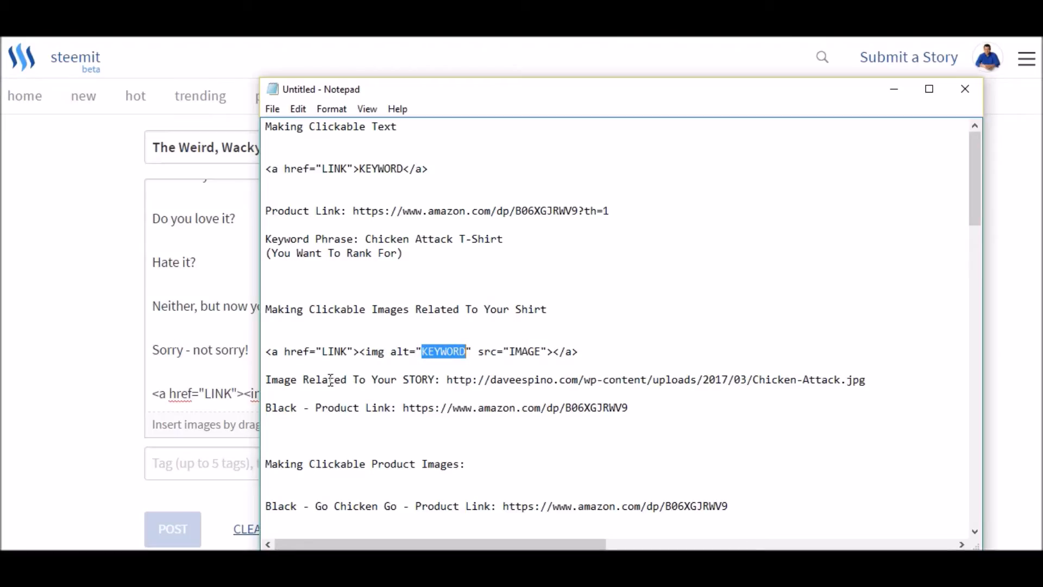
- Place the Chicken-Attack.jpg address on its own line above the image link code in the story and check both in the preview
{"action": "left_click_drag", "start_coordinate": [446, 381], "coordinate": [862, 377]}
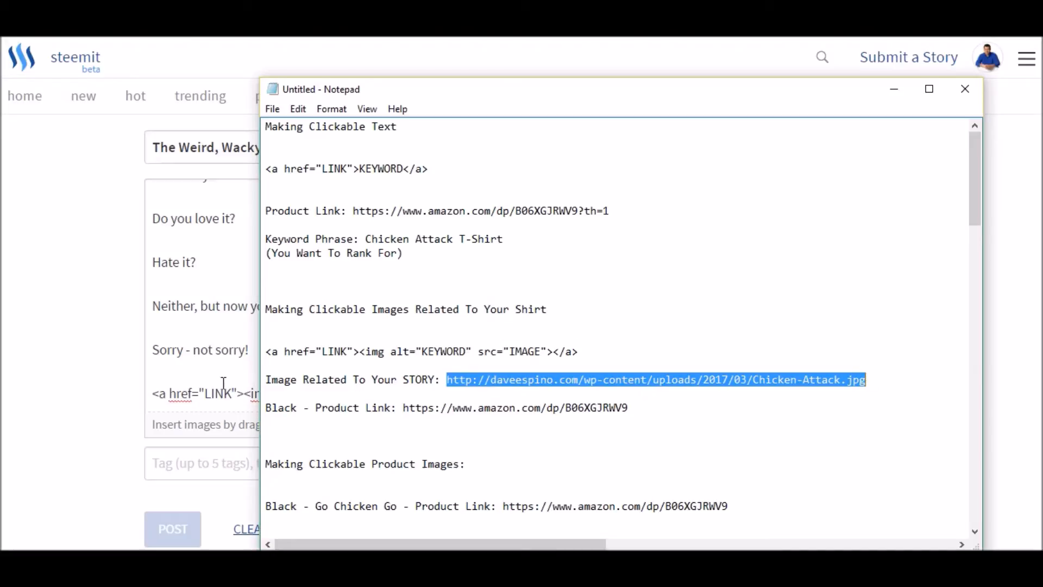
{"action": "left_click", "coordinate": [196, 380]}
{"action": "key", "text": "Return"}
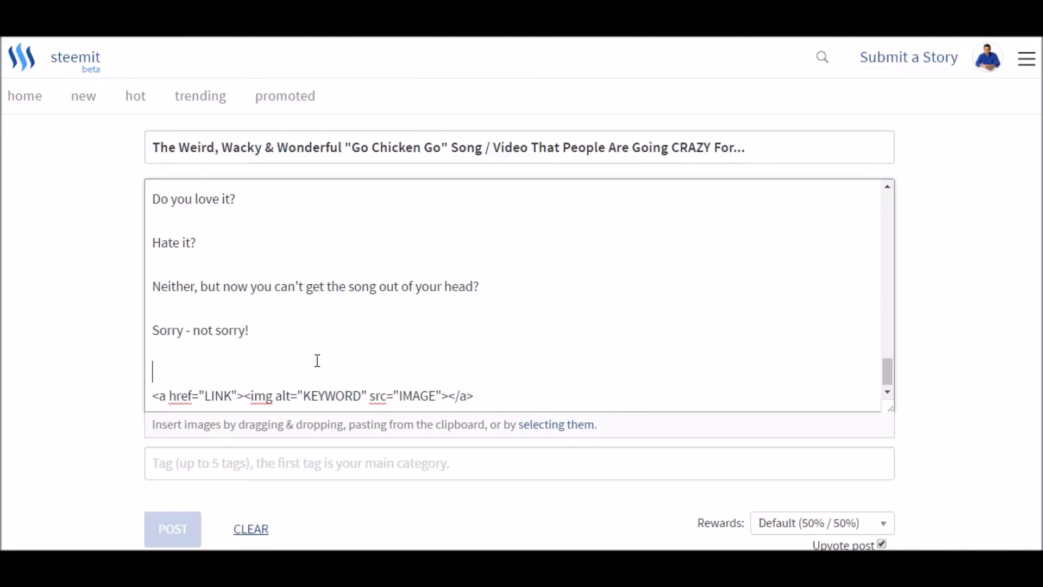
{"action": "key", "text": "ctrl+v"}
{"action": "scroll", "coordinate": [76, 355], "scroll_direction": "down", "scroll_amount": 15}
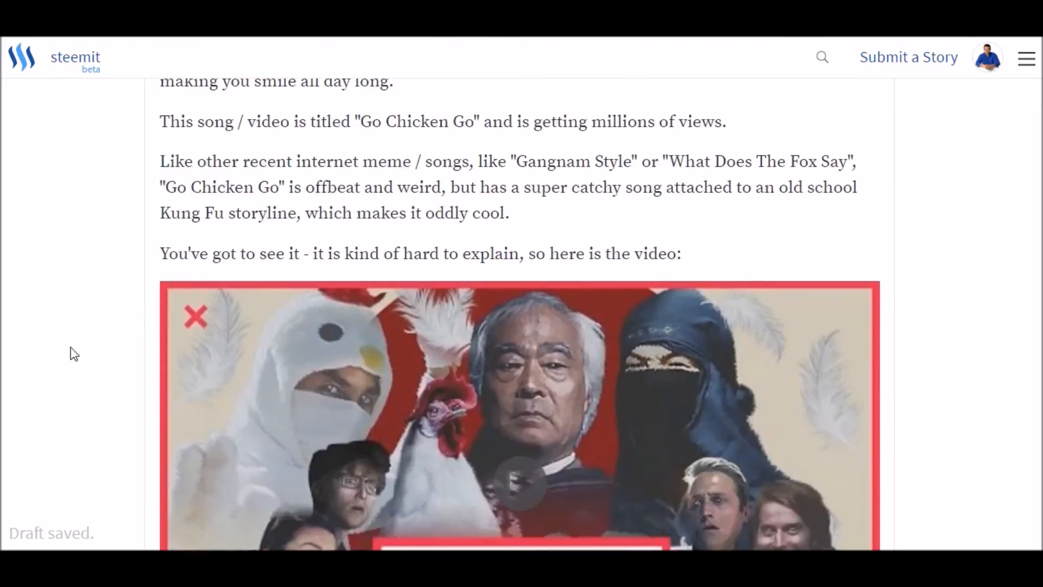
{"action": "scroll", "coordinate": [84, 353], "scroll_direction": "down", "scroll_amount": 15}
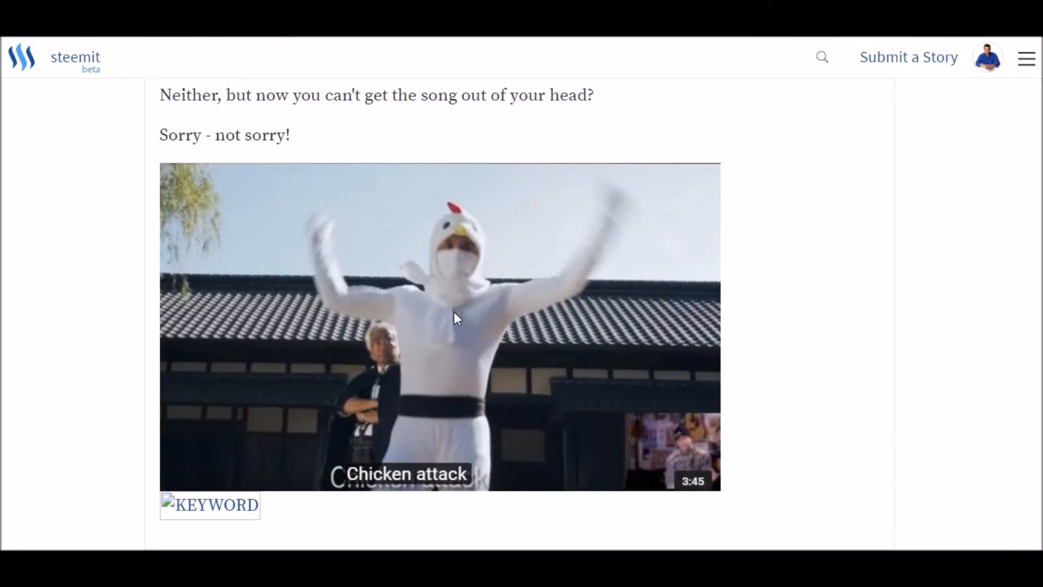
{"action": "scroll", "coordinate": [395, 329], "scroll_direction": "up", "scroll_amount": 15}
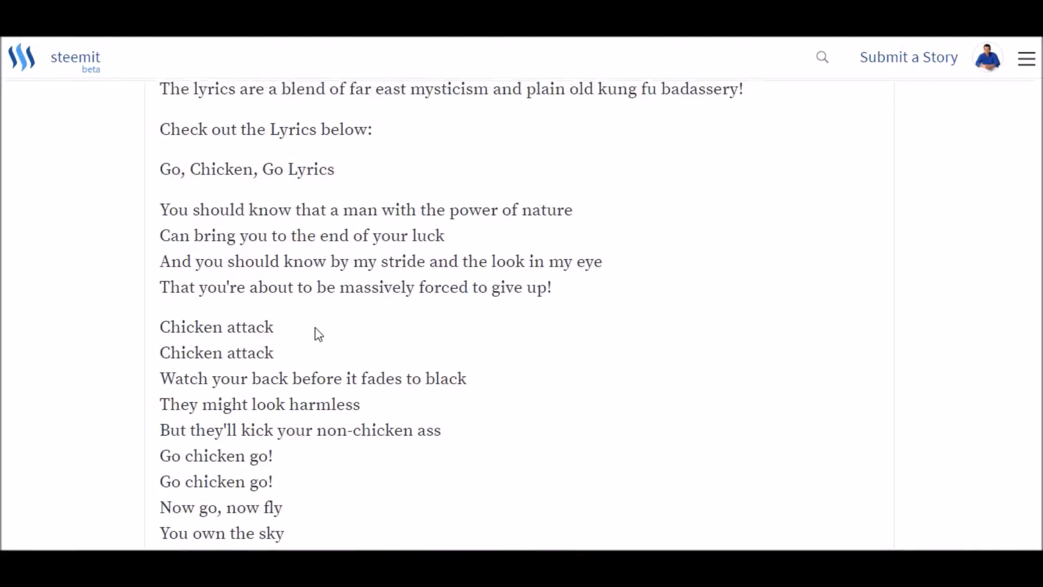
{"action": "scroll", "coordinate": [204, 354], "scroll_direction": "up", "scroll_amount": 12}
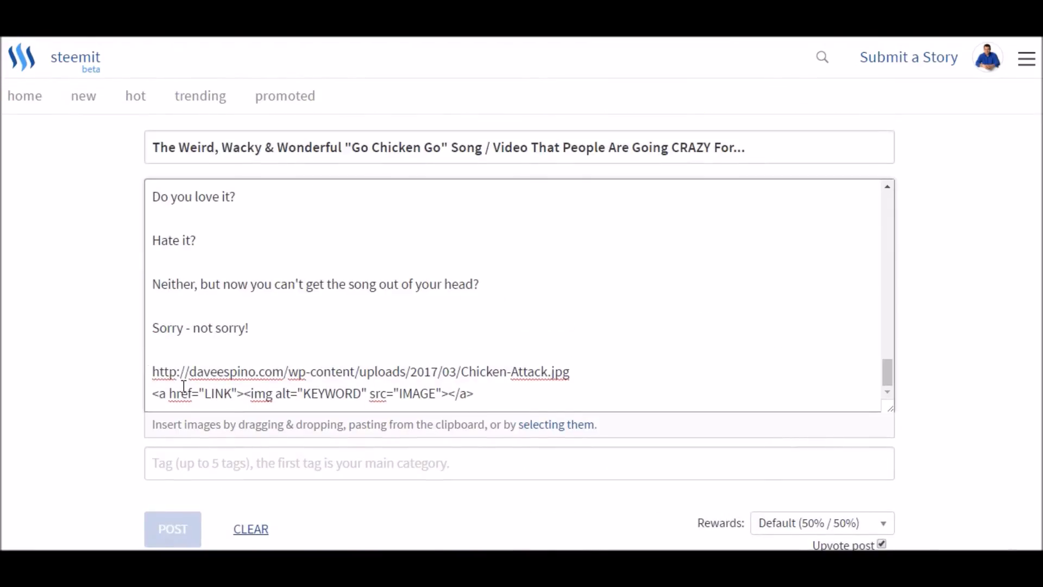
- Cut the image link code from below the Chicken-Attack.jpg address and insert another blank line above the address
{"action": "left_click_drag", "start_coordinate": [154, 399], "coordinate": [521, 401]}
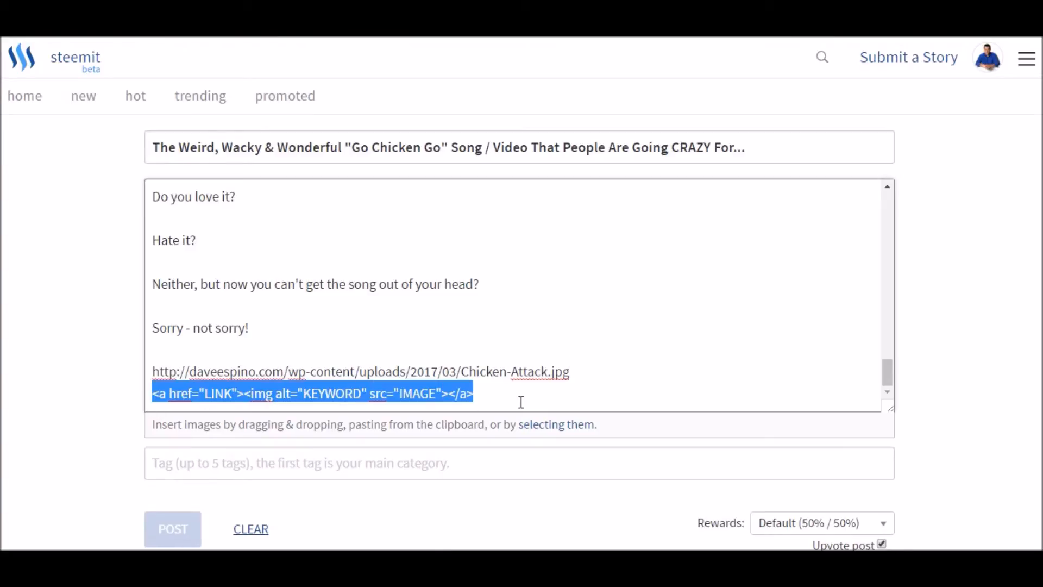
{"action": "key", "text": "ctrl+x"}
{"action": "left_click", "coordinate": [246, 353]}
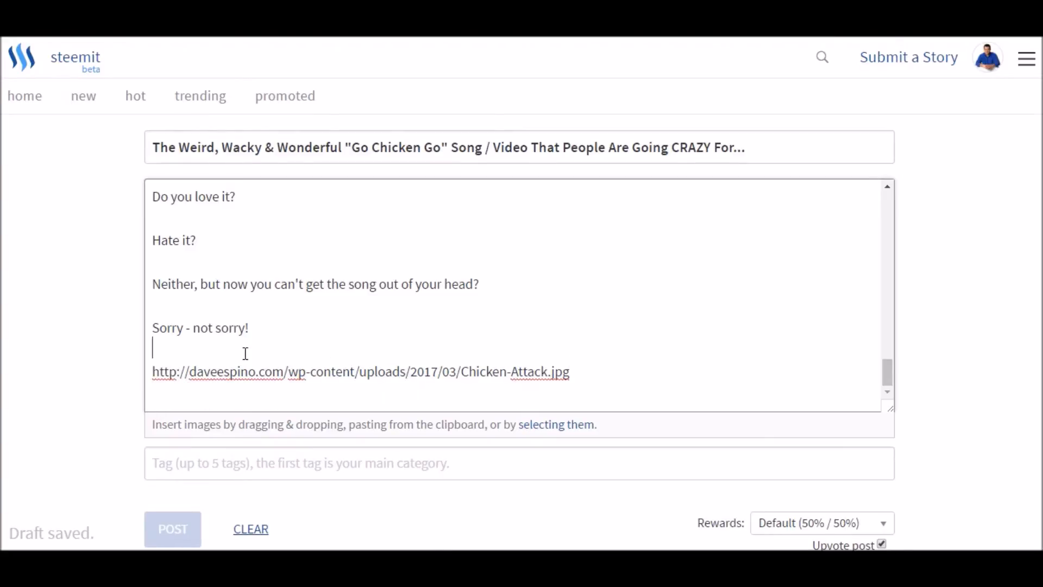
{"action": "key", "text": "Return"}
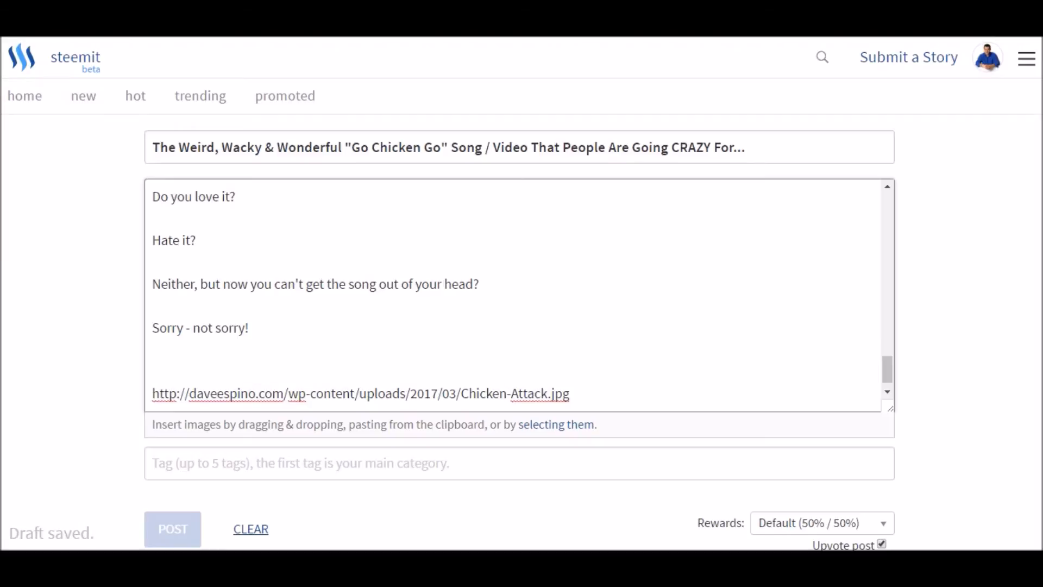
- Copy the image link template from Notepad into the story below "Sorry - not sorry!" and add two line breaks after it
{"action": "key", "text": "alt+Tab"}
{"action": "left_click", "coordinate": [399, 338]}
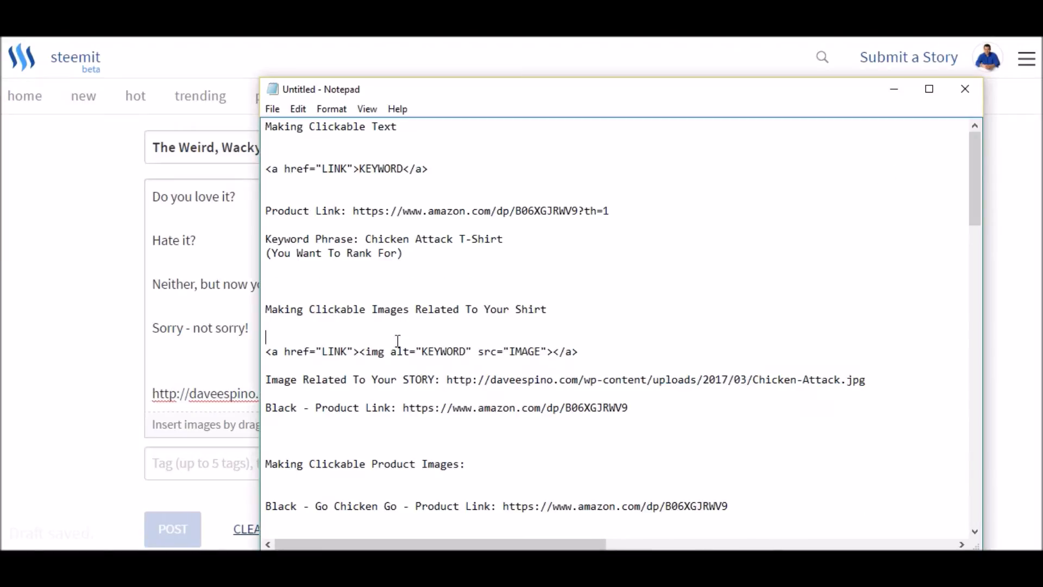
{"action": "left_click_drag", "start_coordinate": [270, 354], "coordinate": [568, 357]}
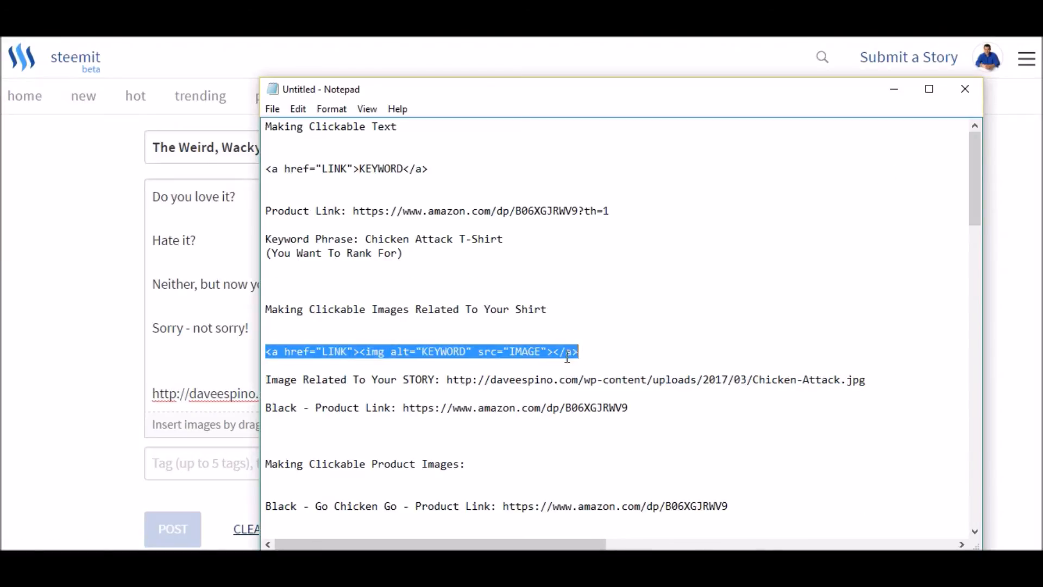
{"action": "right_click", "coordinate": [450, 347]}
{"action": "left_click", "coordinate": [490, 183]}
{"action": "left_click", "coordinate": [173, 365]}
{"action": "right_click", "coordinate": [173, 372]}
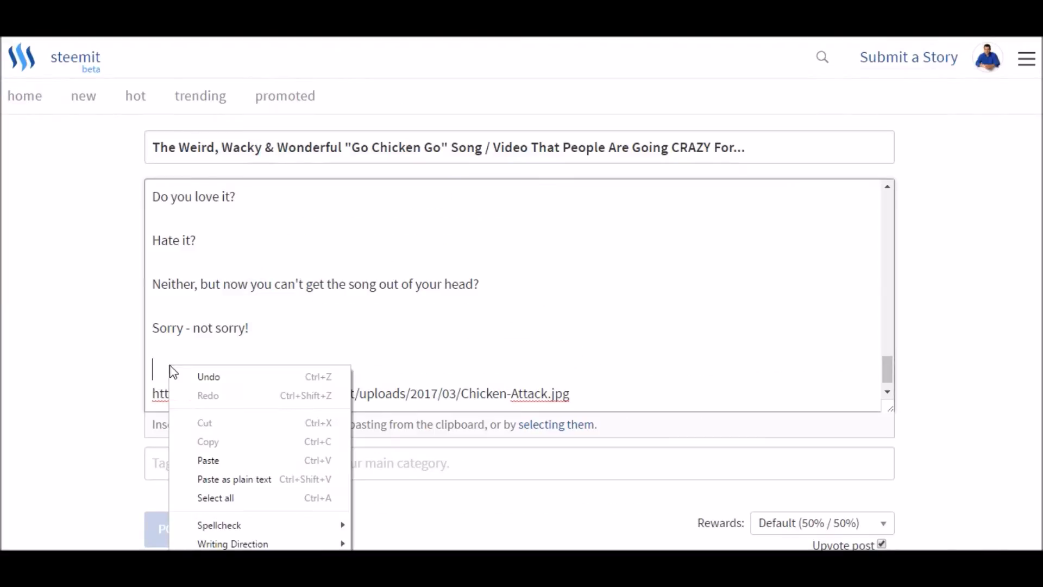
{"action": "left_click", "coordinate": [206, 460]}
{"action": "scroll", "coordinate": [109, 375], "scroll_direction": "down", "scroll_amount": 1}
{"action": "scroll", "coordinate": [80, 352], "scroll_direction": "down", "scroll_amount": 1}
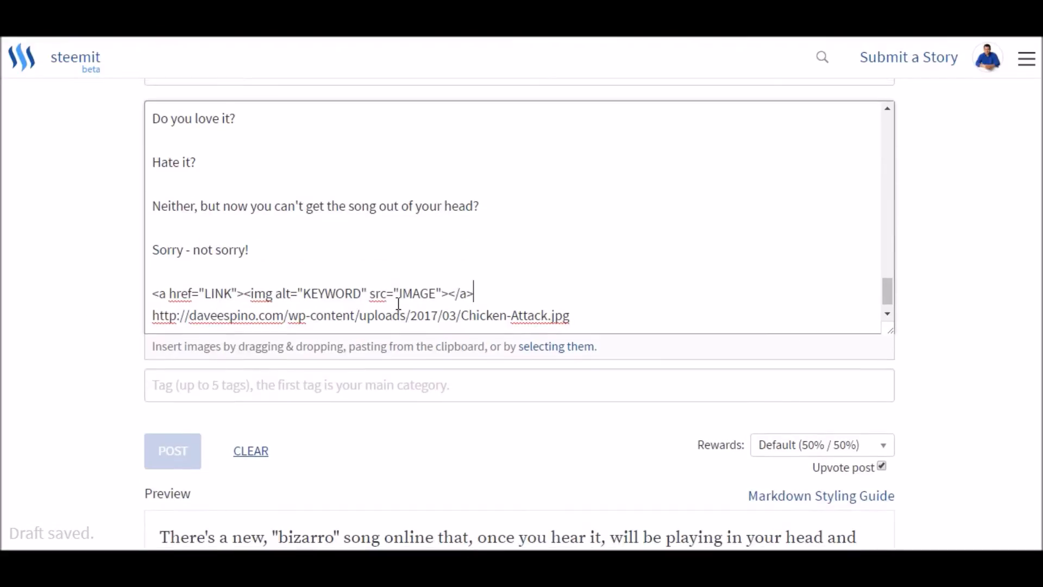
{"action": "key", "text": "Return"}
{"action": "key", "text": "Return"}
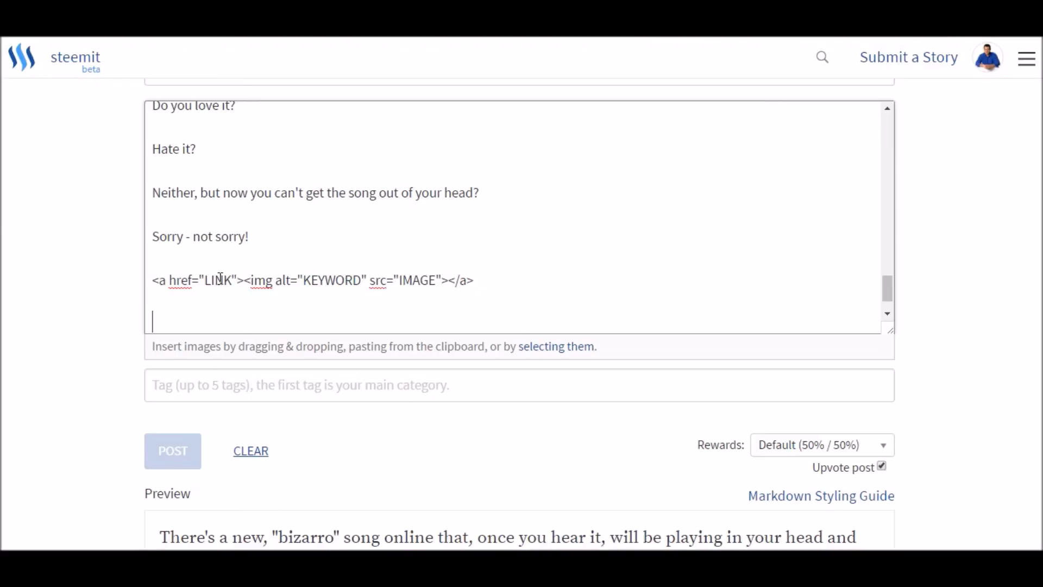
{"action": "key", "text": "alt+Tab"}
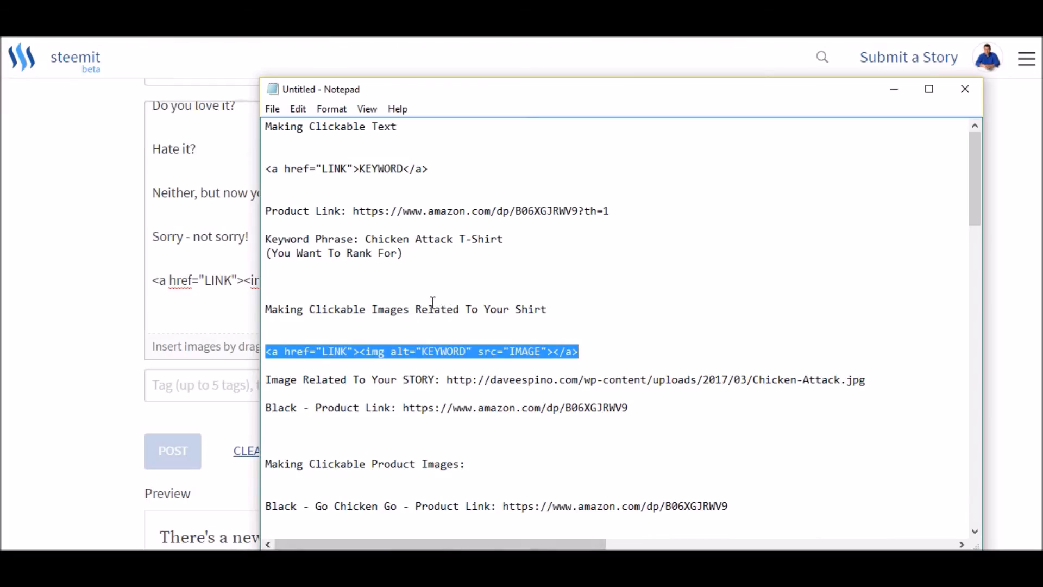
{"action": "left_click_drag", "start_coordinate": [357, 209], "coordinate": [612, 210]}
{"action": "right_click", "coordinate": [557, 210]}
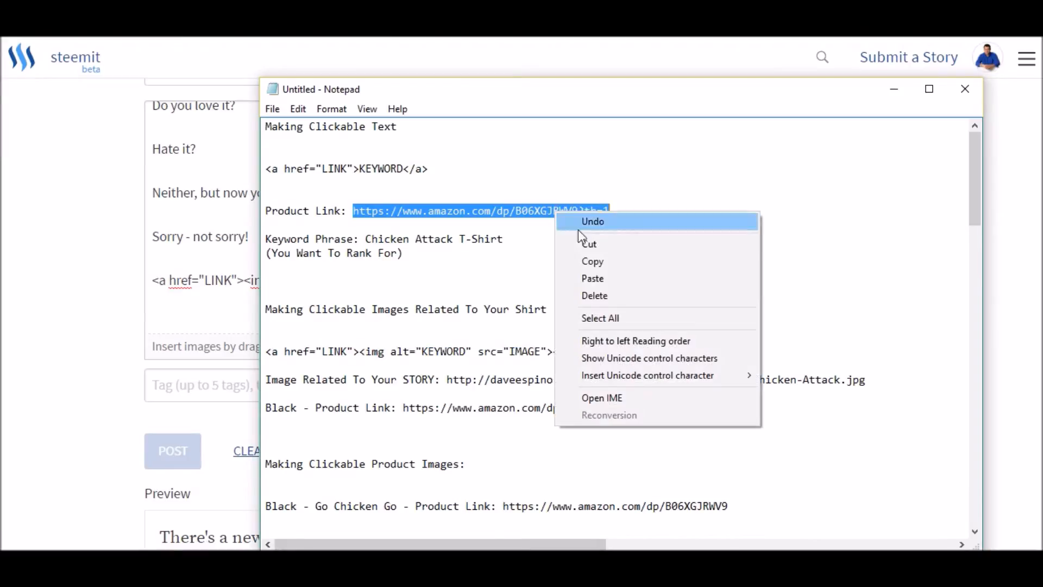
{"action": "left_click", "coordinate": [588, 264]}
{"action": "left_click", "coordinate": [205, 294]}
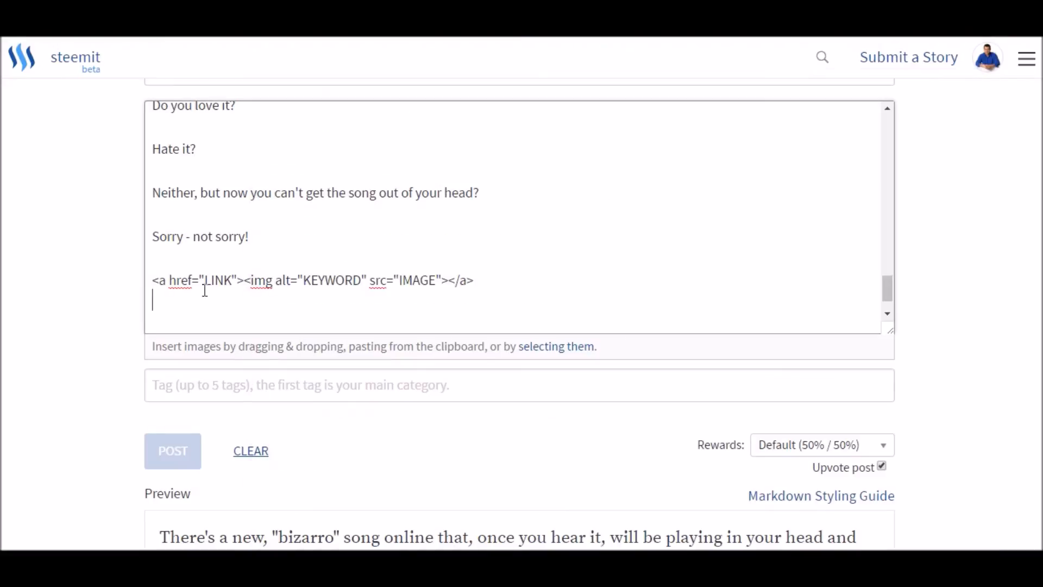
{"action": "left_click_drag", "start_coordinate": [205, 281], "coordinate": [232, 281]}
{"action": "right_click", "coordinate": [218, 280]}
{"action": "left_click", "coordinate": [246, 327]}
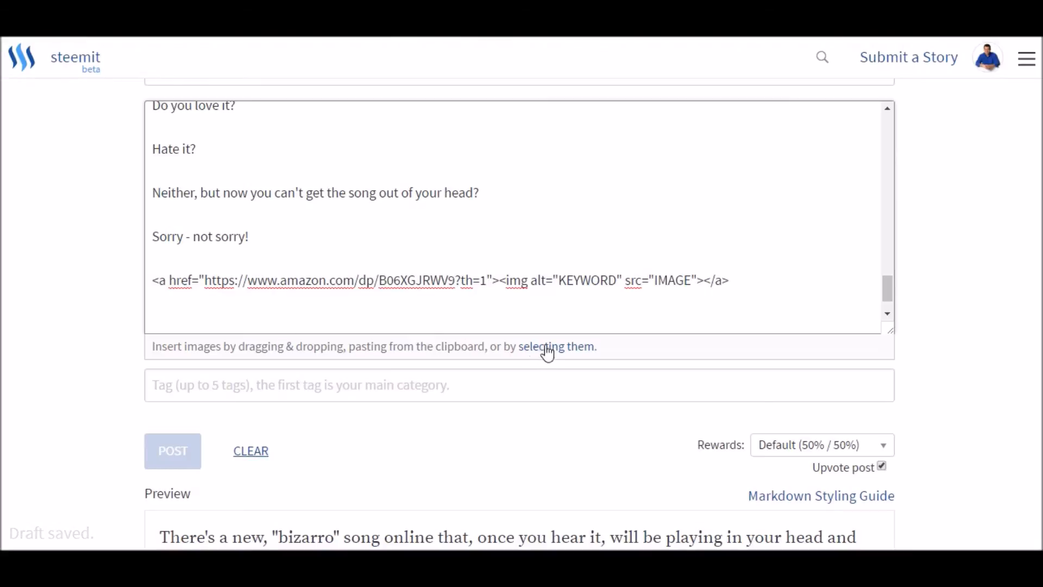
- Replace the KEYWORD placeholder in the image's alt text with "Go Chicken Go T-Shirt"
{"action": "left_click_drag", "start_coordinate": [562, 278], "coordinate": [617, 281]}
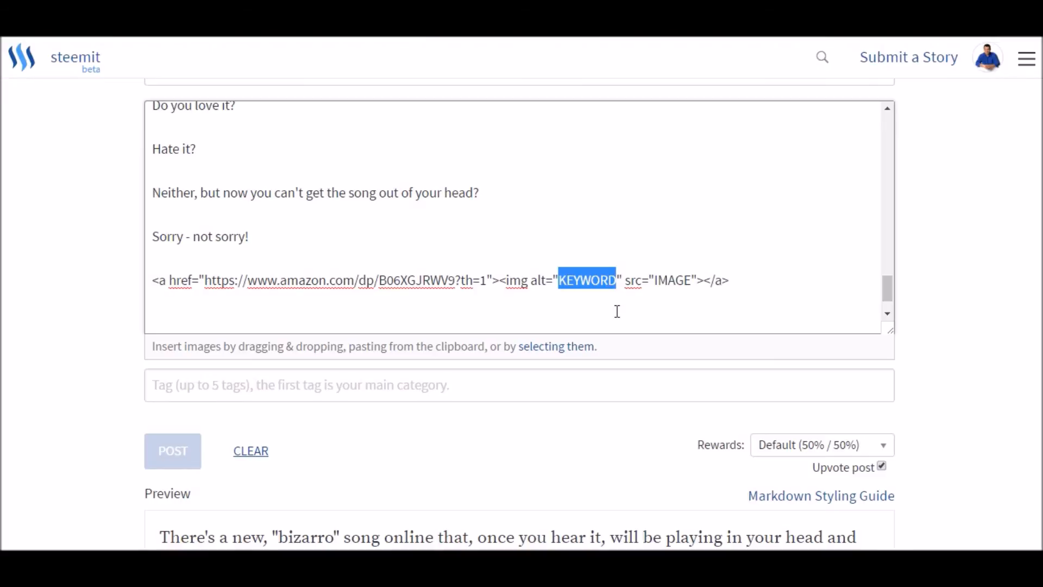
{"action": "type", "text": "Go Chicken G"}
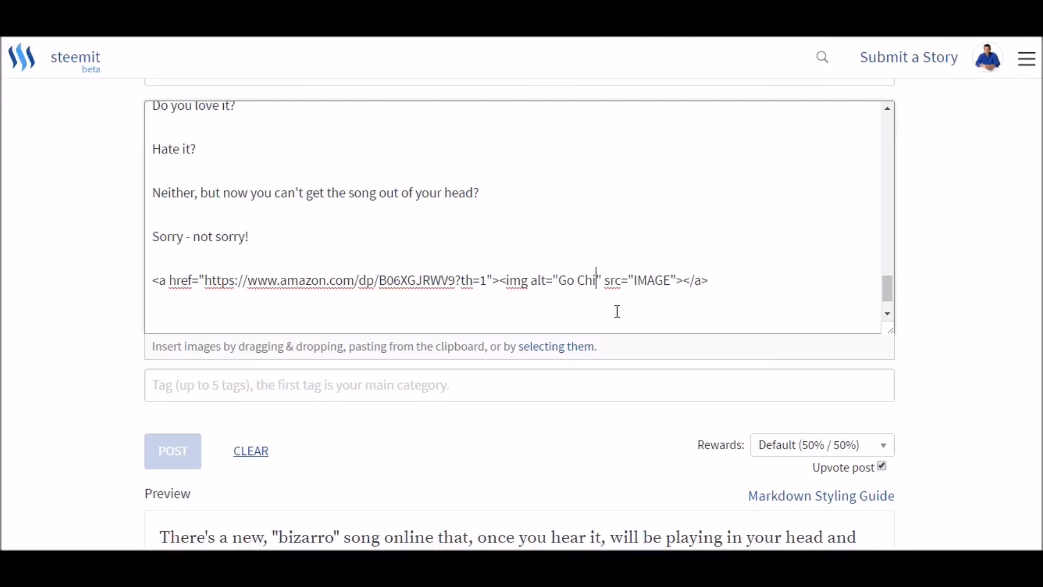
{"action": "type", "text": "o T-Shi"}
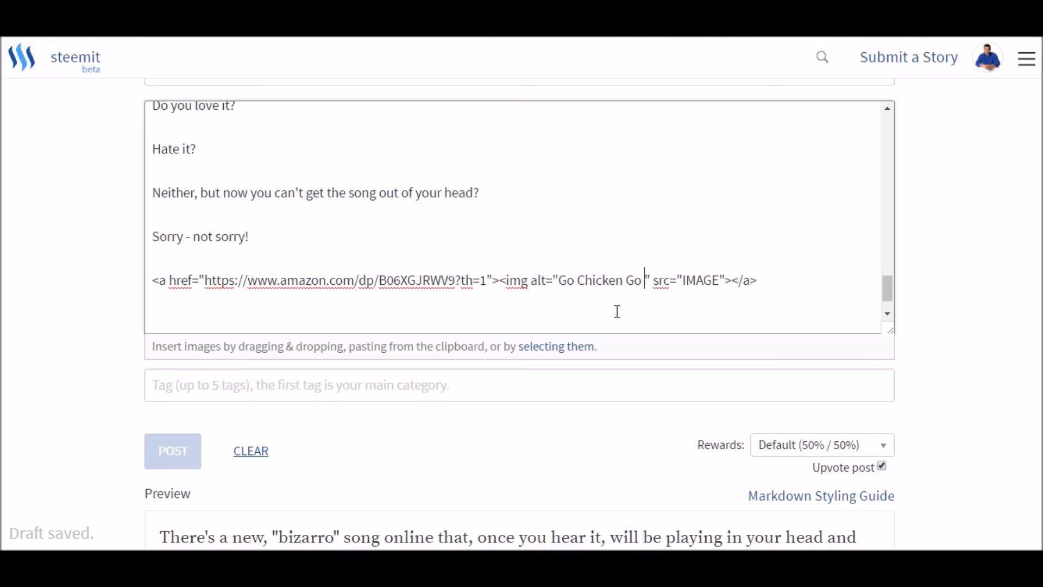
{"action": "type", "text": "rt"}
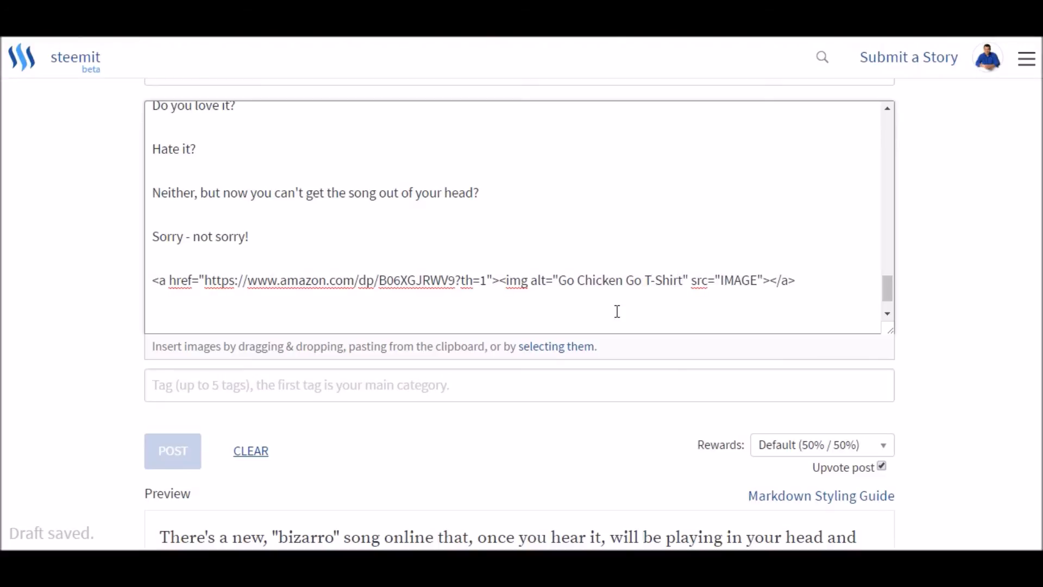
{"action": "left_click_drag", "start_coordinate": [560, 282], "coordinate": [679, 282]}
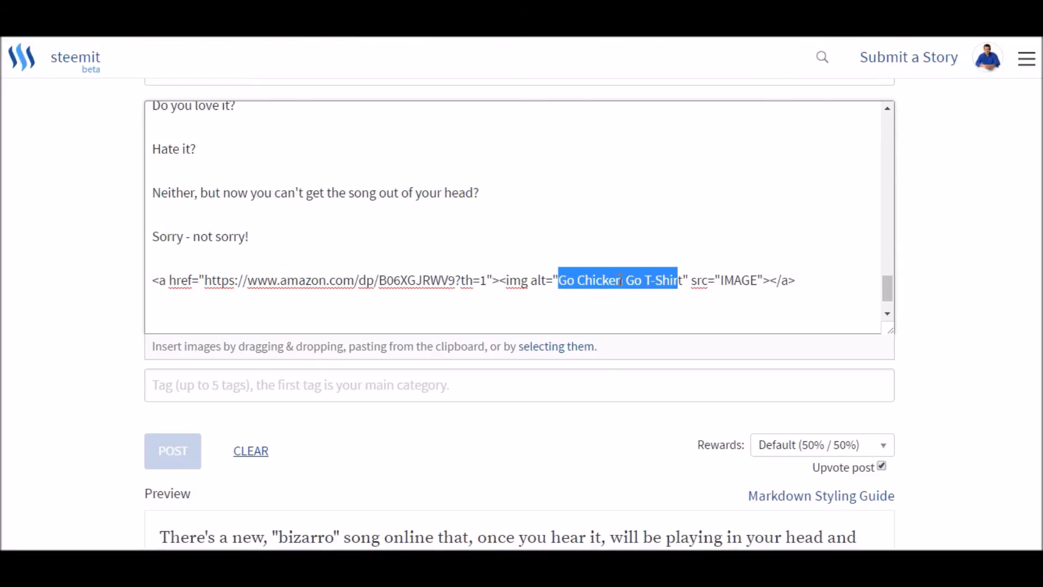
{"action": "left_click", "coordinate": [724, 284]}
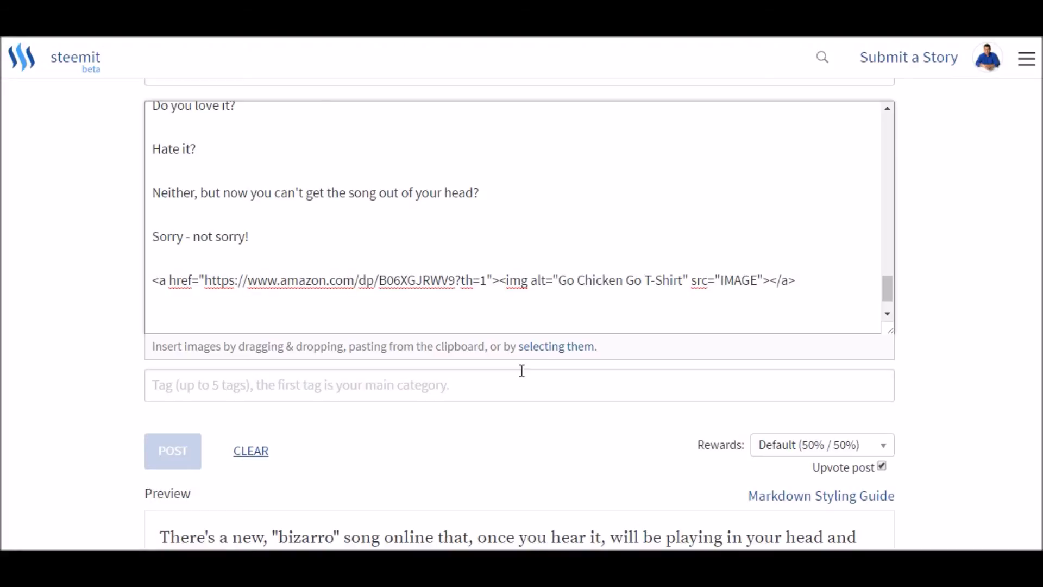
{"action": "key", "text": "alt+Tab"}
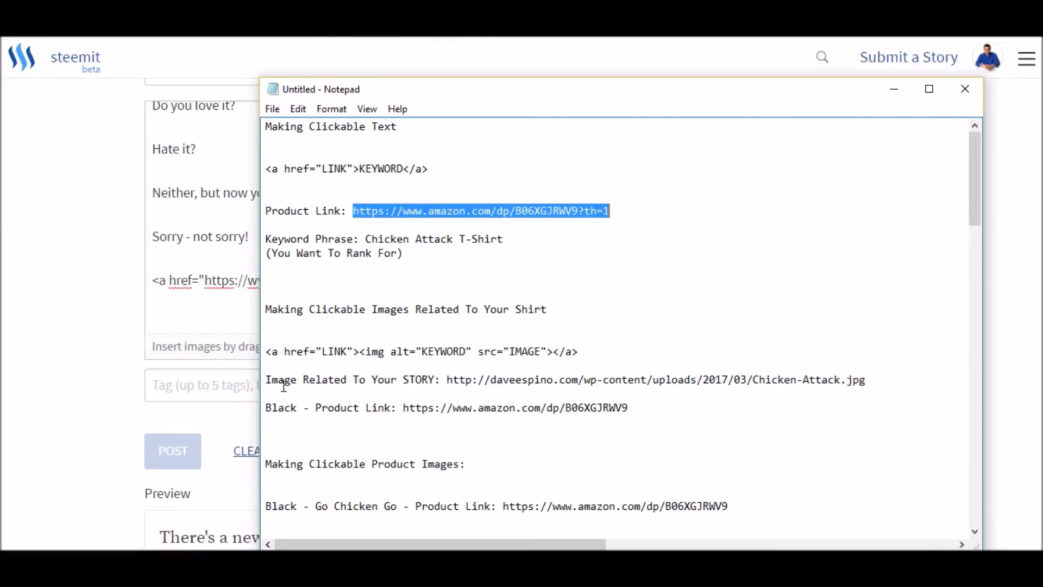
{"action": "left_click", "coordinate": [448, 380]}
{"action": "left_click_drag", "start_coordinate": [448, 380], "coordinate": [867, 380]}
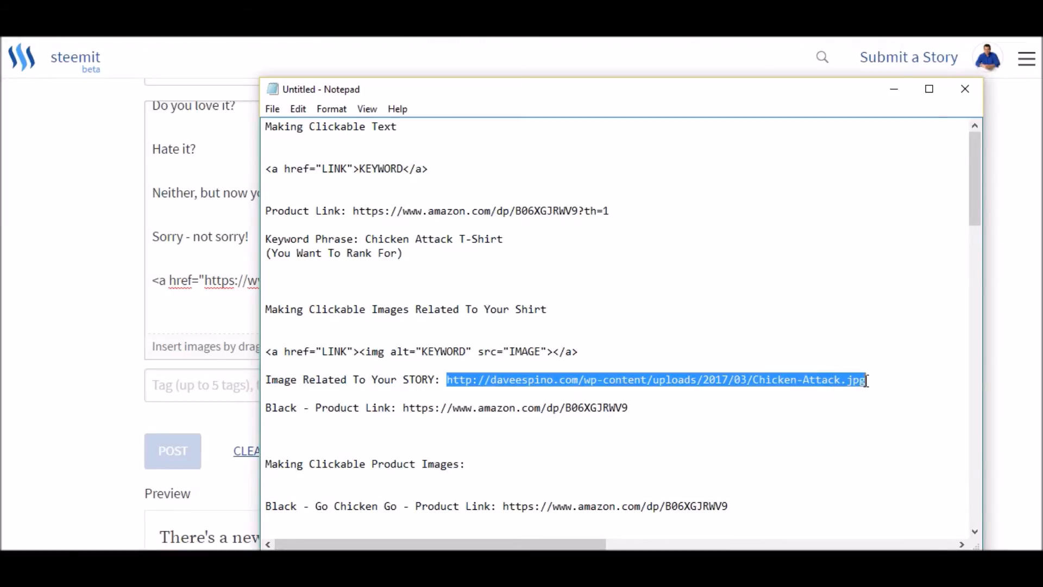
{"action": "right_click", "coordinate": [706, 380]}
{"action": "left_click", "coordinate": [750, 215]}
{"action": "left_click", "coordinate": [178, 302]}
{"action": "left_click_drag", "start_coordinate": [723, 280], "coordinate": [759, 280]}
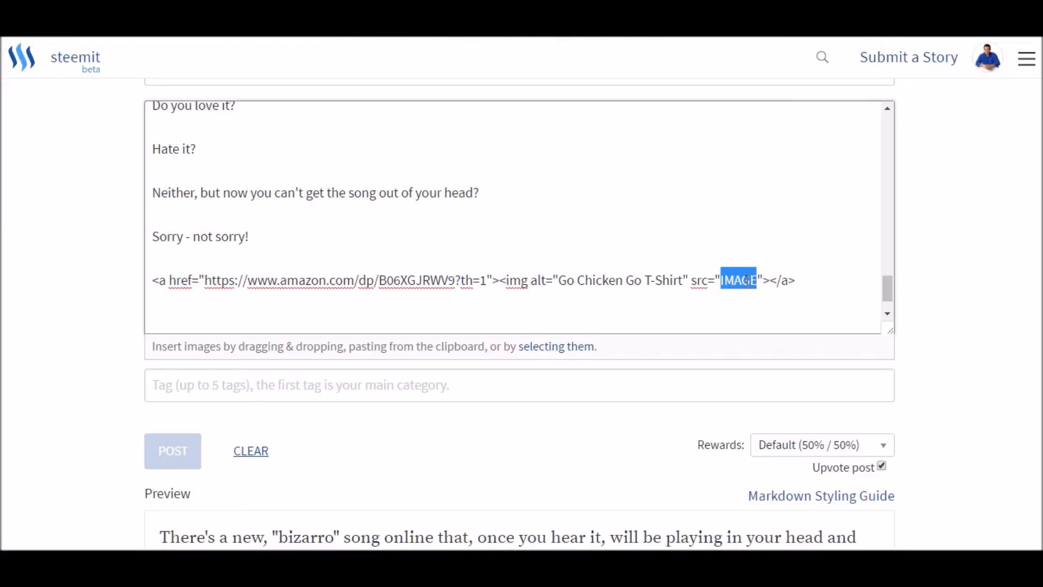
{"action": "right_click", "coordinate": [747, 280]}
{"action": "left_click", "coordinate": [763, 327]}
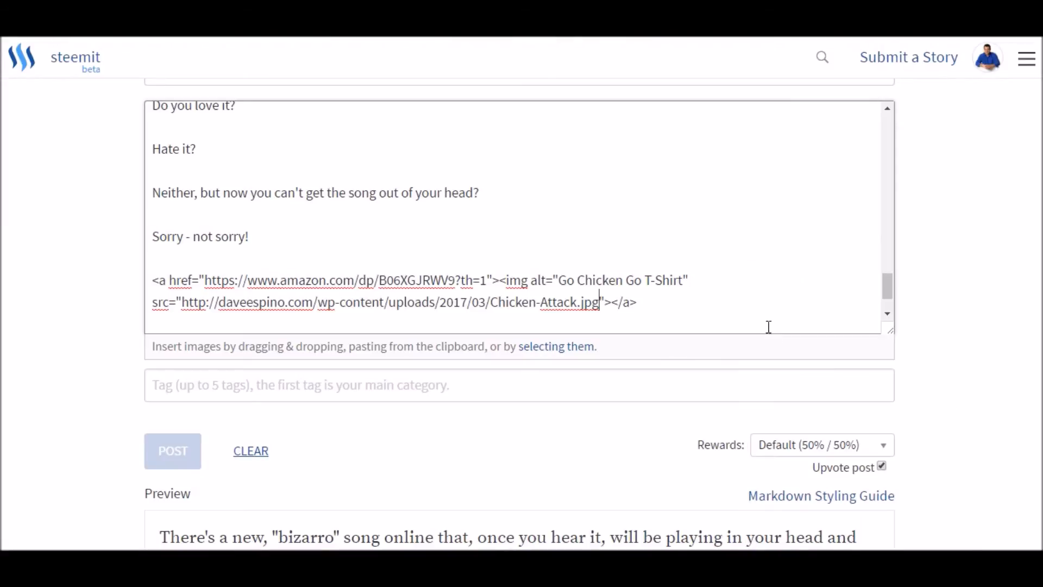
- Check how the linked Chicken Attack image appears at the end of the story preview
{"action": "left_click", "coordinate": [670, 299]}
{"action": "scroll", "coordinate": [93, 231], "scroll_direction": "down", "scroll_amount": 15}
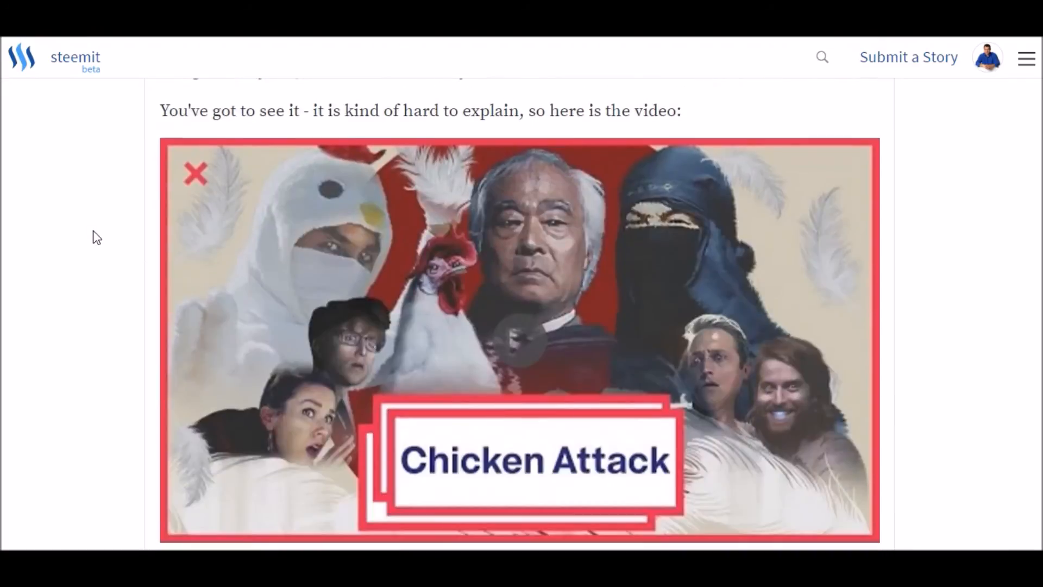
{"action": "scroll", "coordinate": [93, 231], "scroll_direction": "down", "scroll_amount": 15}
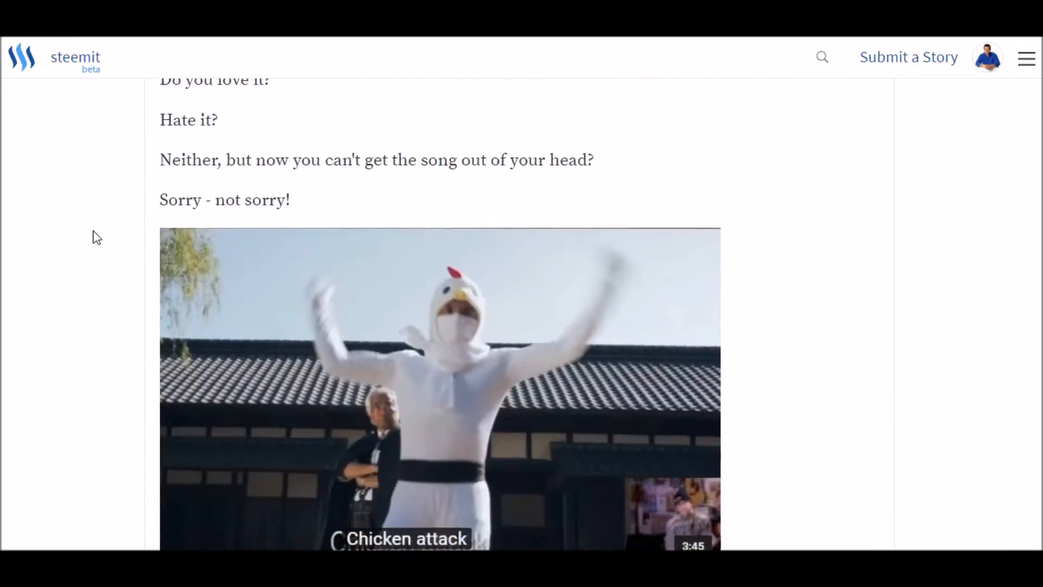
{"action": "scroll", "coordinate": [93, 230], "scroll_direction": "up", "scroll_amount": 2}
{"action": "scroll", "coordinate": [95, 235], "scroll_direction": "down", "scroll_amount": 5}
{"action": "scroll", "coordinate": [95, 235], "scroll_direction": "up", "scroll_amount": 15}
{"action": "scroll", "coordinate": [97, 236], "scroll_direction": "up", "scroll_amount": 15}
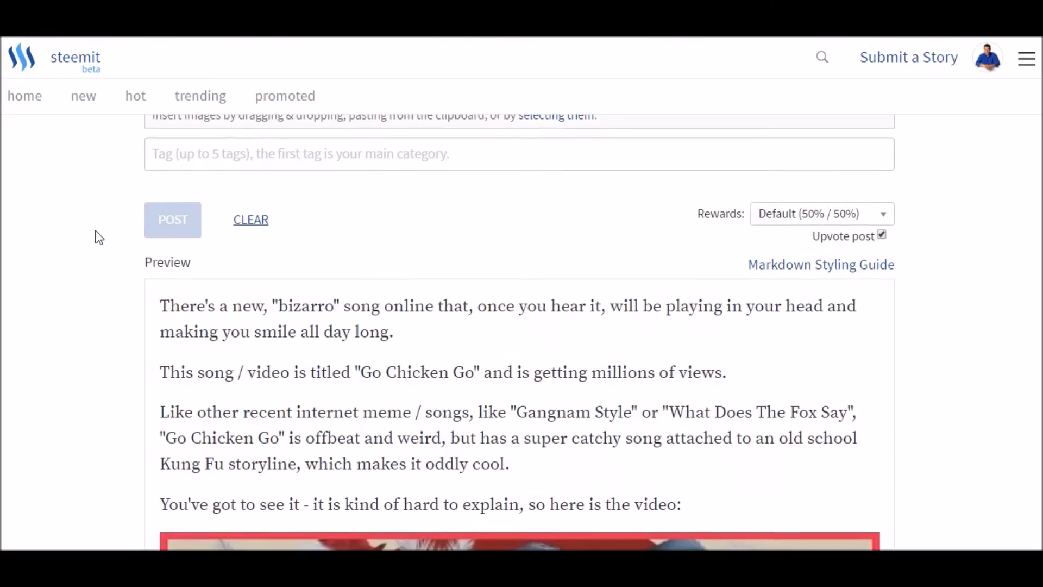
- Delete the leftover plain Chicken-Attack.jpg address and the blank line above it below the finished image code
{"action": "key", "text": "Return"}
{"action": "key", "text": "Return"}
{"action": "key", "text": "Return"}
{"action": "key", "text": "ctrl+v"}
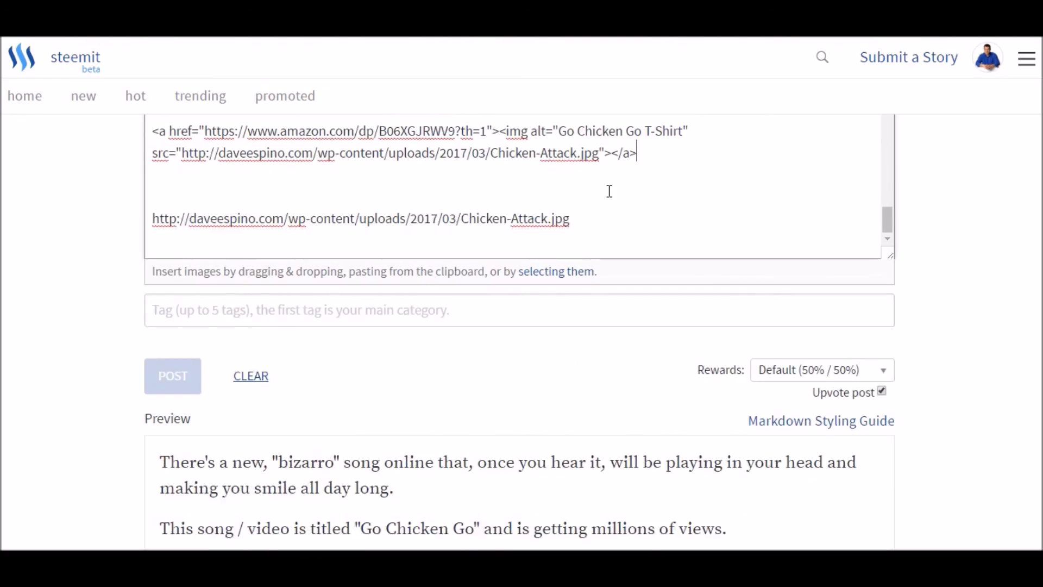
{"action": "left_click", "coordinate": [182, 190]}
{"action": "left_click", "coordinate": [633, 217], "text": "shift"}
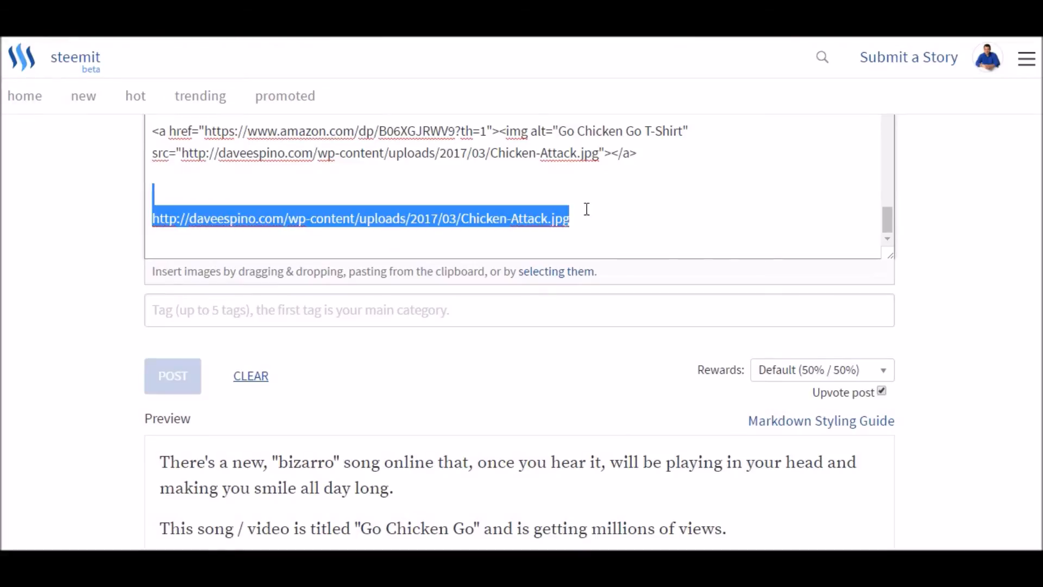
{"action": "key", "text": "BackSpace"}
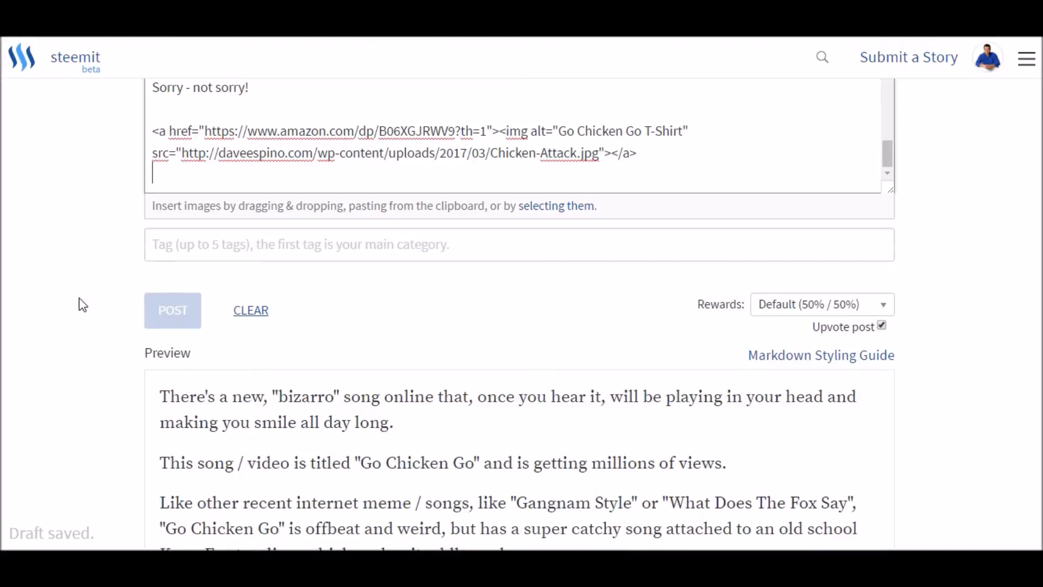
- Test the clickable Chicken Attack image in the preview by opening its Amazon T-shirt page, and return to the story editor
{"action": "scroll", "coordinate": [81, 301], "scroll_direction": "down", "scroll_amount": 5}
{"action": "scroll", "coordinate": [79, 293], "scroll_direction": "down", "scroll_amount": 20}
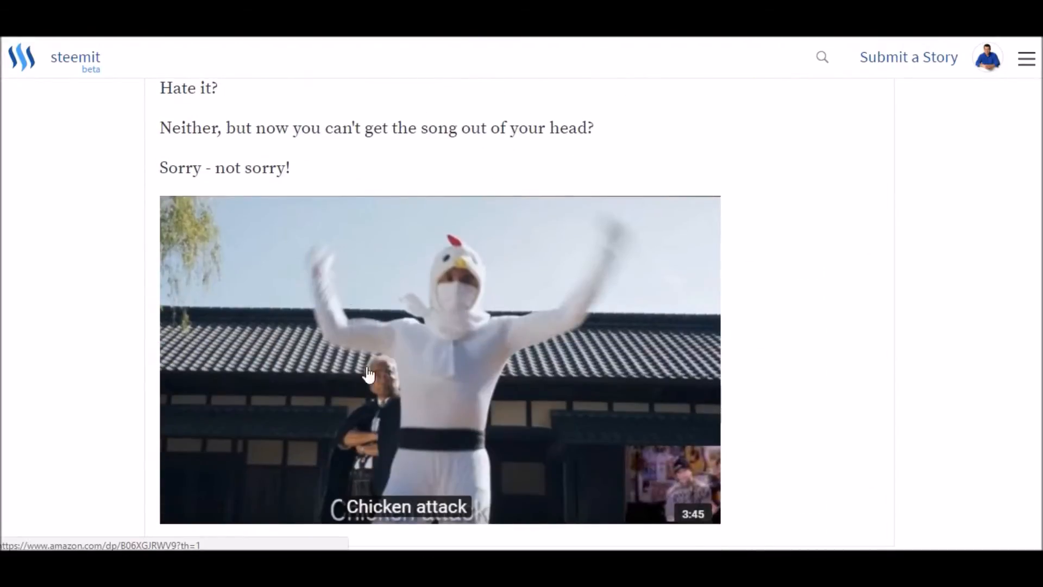
{"action": "left_click", "coordinate": [415, 320]}
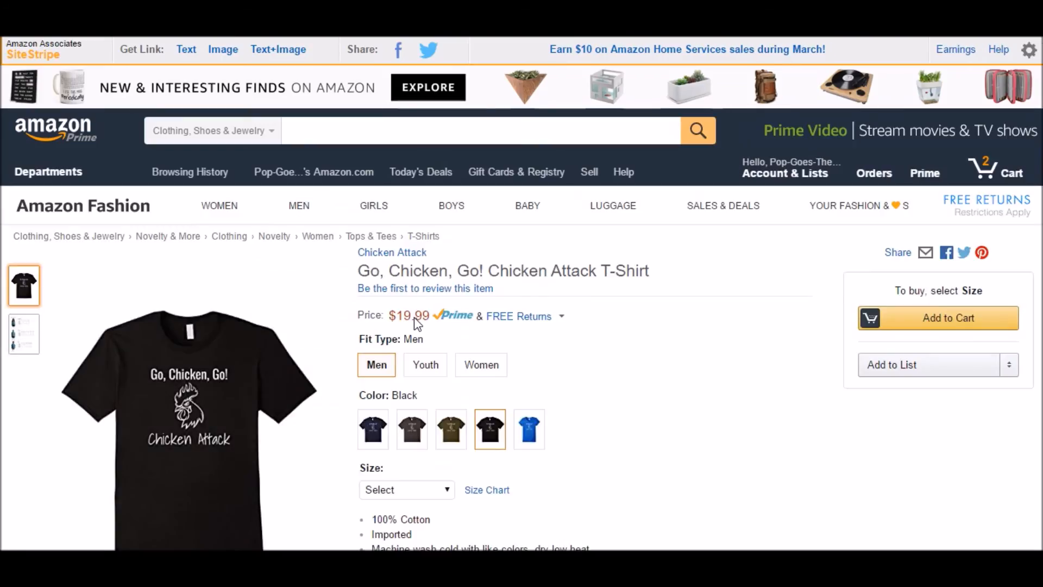
{"action": "mouse_move", "coordinate": [237, 429]}
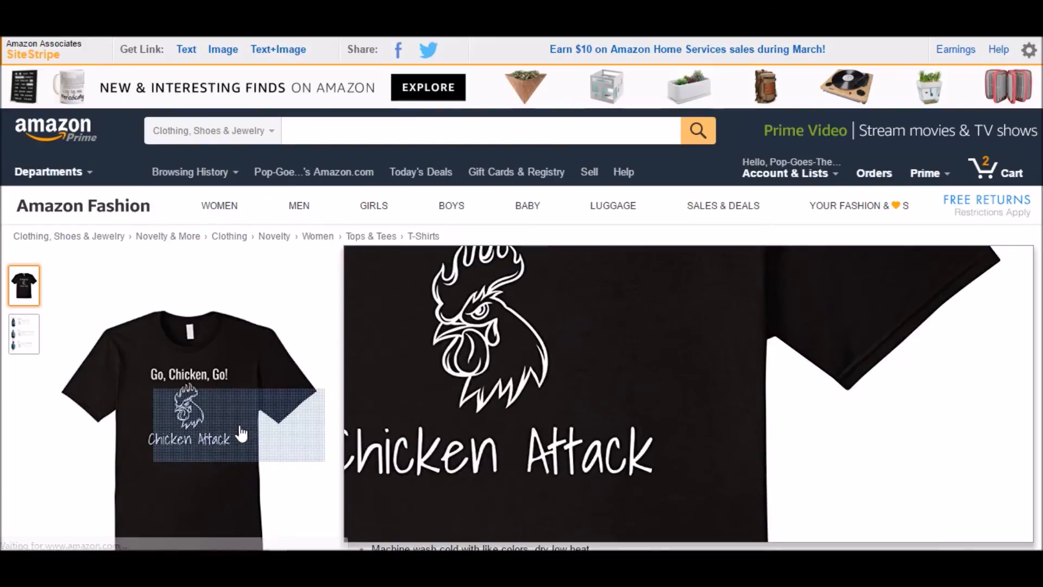
{"action": "right_click", "coordinate": [750, 283]}
{"action": "left_click", "coordinate": [770, 296]}
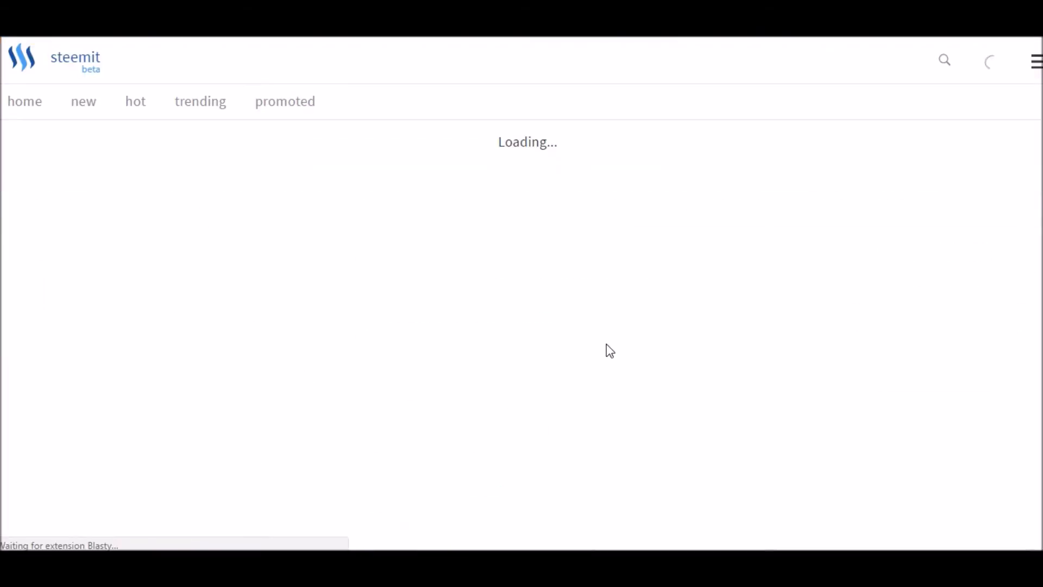
- Review the image's alt text, the "Go Chicken Go T-Shirts" link sentence below the video address, and the story preview
{"action": "scroll", "coordinate": [531, 361], "scroll_direction": "down", "scroll_amount": 5}
{"action": "scroll", "coordinate": [458, 300], "scroll_direction": "down", "scroll_amount": 15}
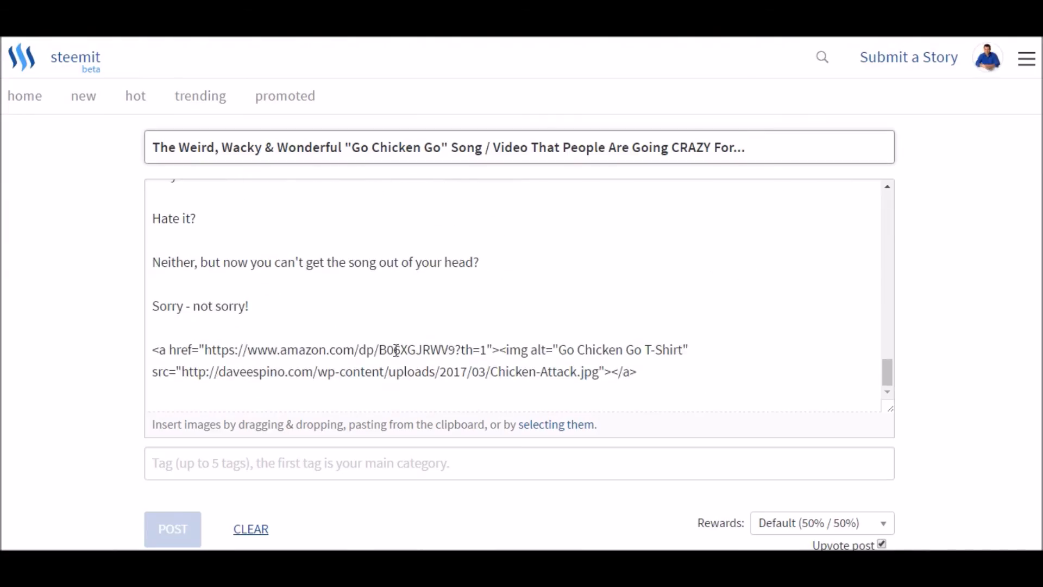
{"action": "left_click_drag", "start_coordinate": [560, 350], "coordinate": [685, 349]}
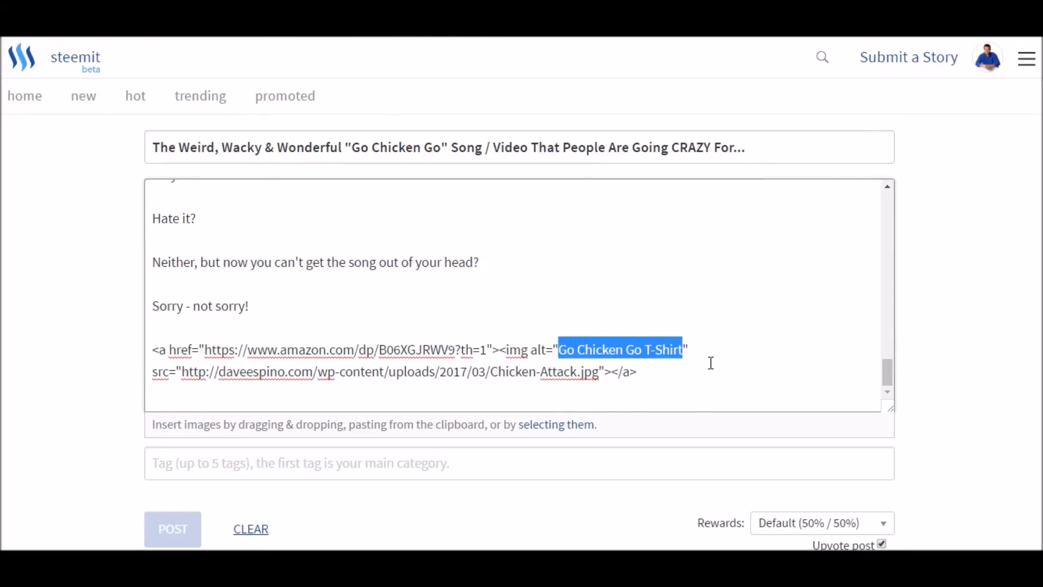
{"action": "scroll", "coordinate": [709, 363], "scroll_direction": "up", "scroll_amount": 15}
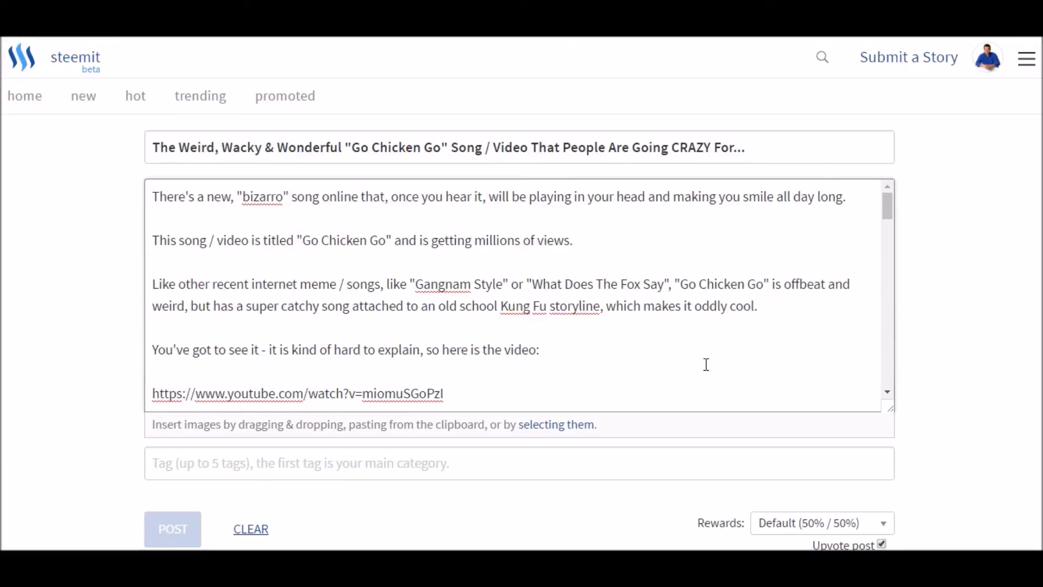
{"action": "scroll", "coordinate": [706, 364], "scroll_direction": "down", "scroll_amount": 3}
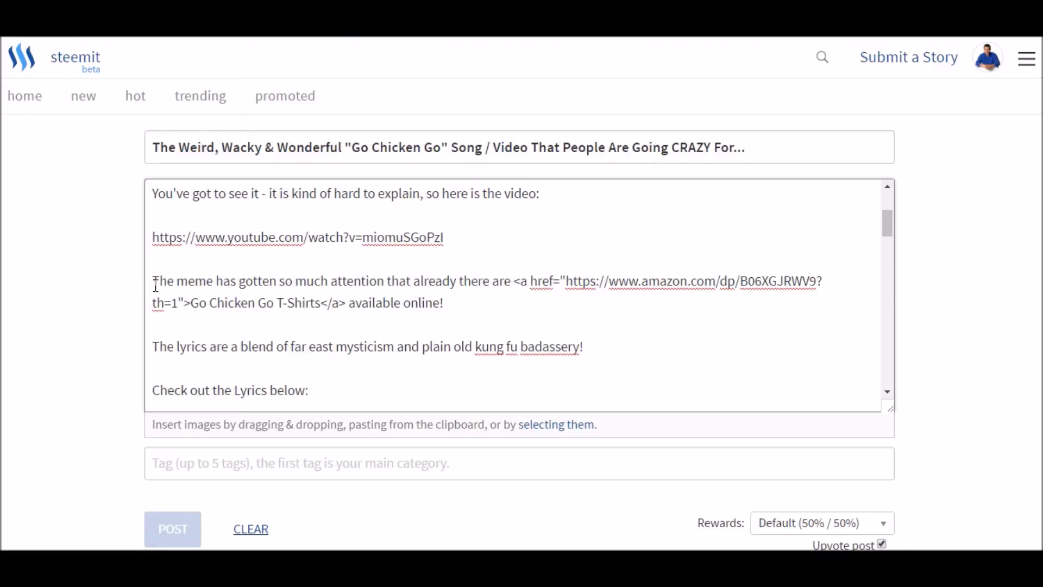
{"action": "left_click_drag", "start_coordinate": [152, 281], "coordinate": [443, 302]}
{"action": "scroll", "coordinate": [272, 312], "scroll_direction": "down", "scroll_amount": 3}
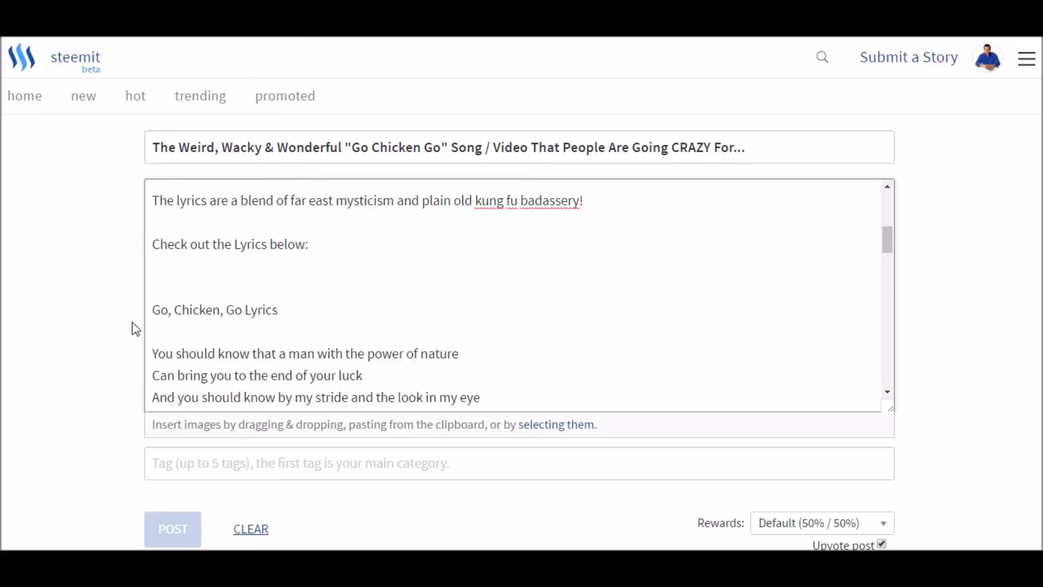
{"action": "scroll", "coordinate": [133, 322], "scroll_direction": "down", "scroll_amount": 15}
{"action": "scroll", "coordinate": [61, 340], "scroll_direction": "down", "scroll_amount": 6}
{"action": "scroll", "coordinate": [61, 339], "scroll_direction": "up", "scroll_amount": 13}
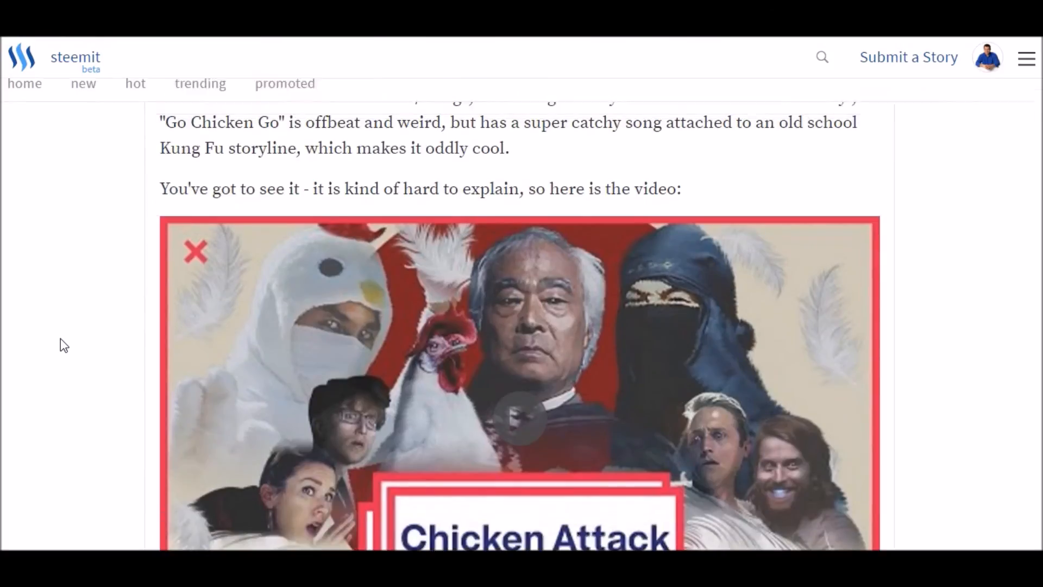
- Review the story preview from the video to the final Chicken Attack image, and the image's link code in the editor
{"action": "scroll", "coordinate": [354, 337], "scroll_direction": "down", "scroll_amount": 9}
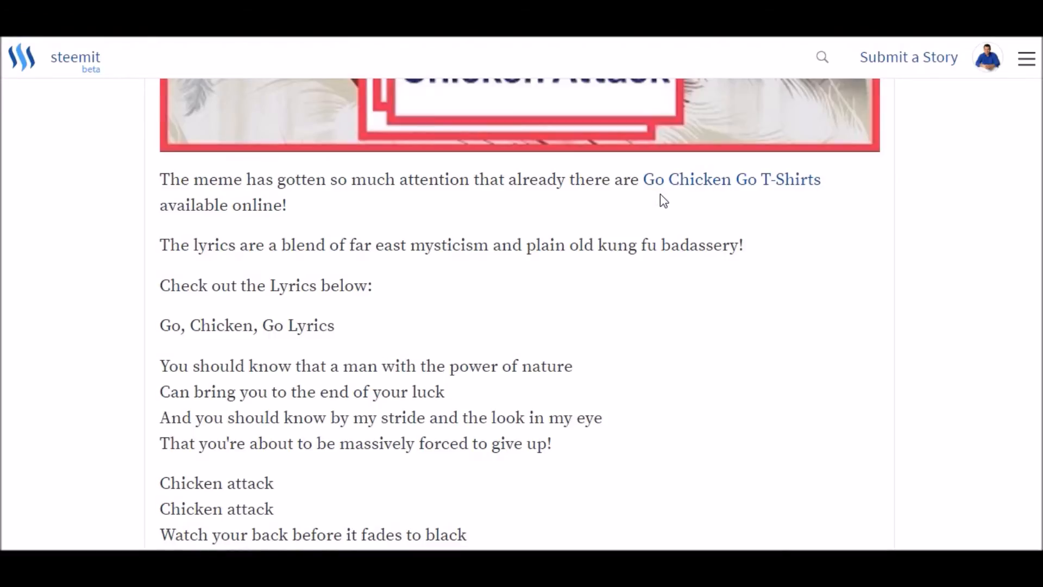
{"action": "scroll", "coordinate": [493, 296], "scroll_direction": "down", "scroll_amount": 8}
{"action": "scroll", "coordinate": [463, 297], "scroll_direction": "down", "scroll_amount": 16}
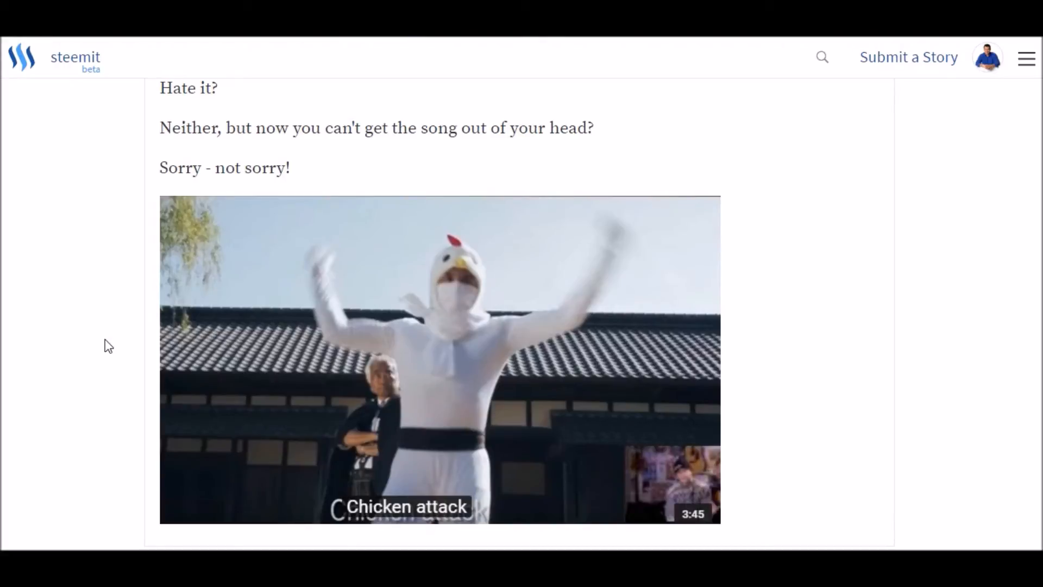
{"action": "scroll", "coordinate": [103, 346], "scroll_direction": "up", "scroll_amount": 20}
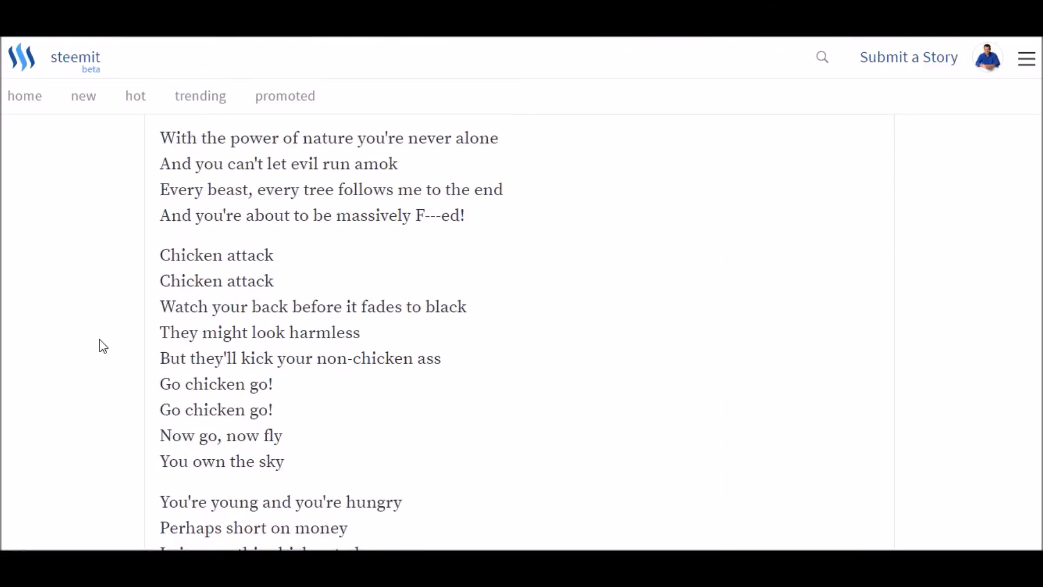
{"action": "scroll", "coordinate": [106, 317], "scroll_direction": "up", "scroll_amount": 3}
{"action": "scroll", "coordinate": [356, 251], "scroll_direction": "down", "scroll_amount": 15}
{"action": "scroll", "coordinate": [297, 263], "scroll_direction": "up", "scroll_amount": 5}
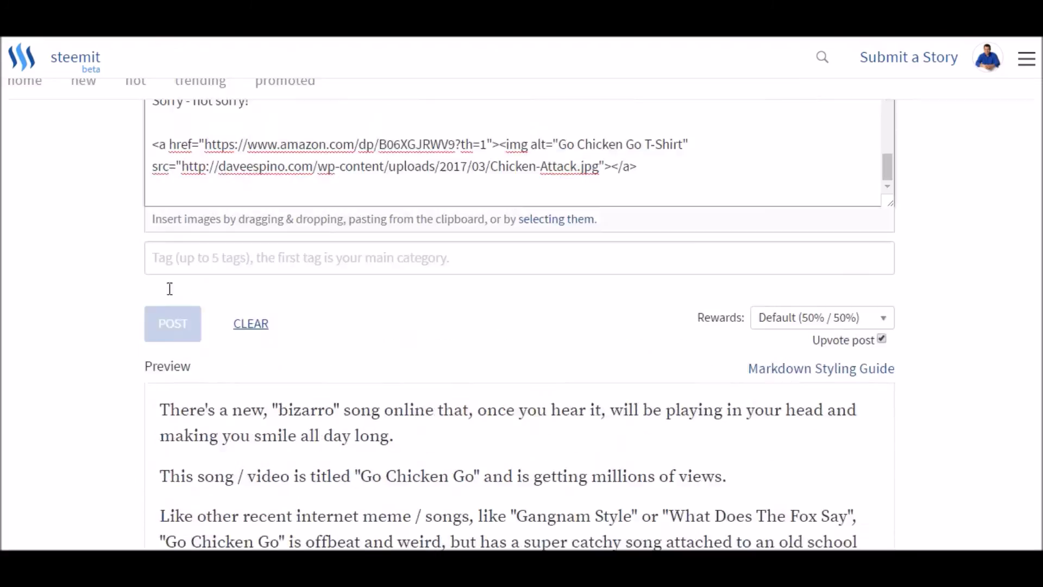
{"action": "left_click_drag", "start_coordinate": [152, 346], "coordinate": [731, 375]}
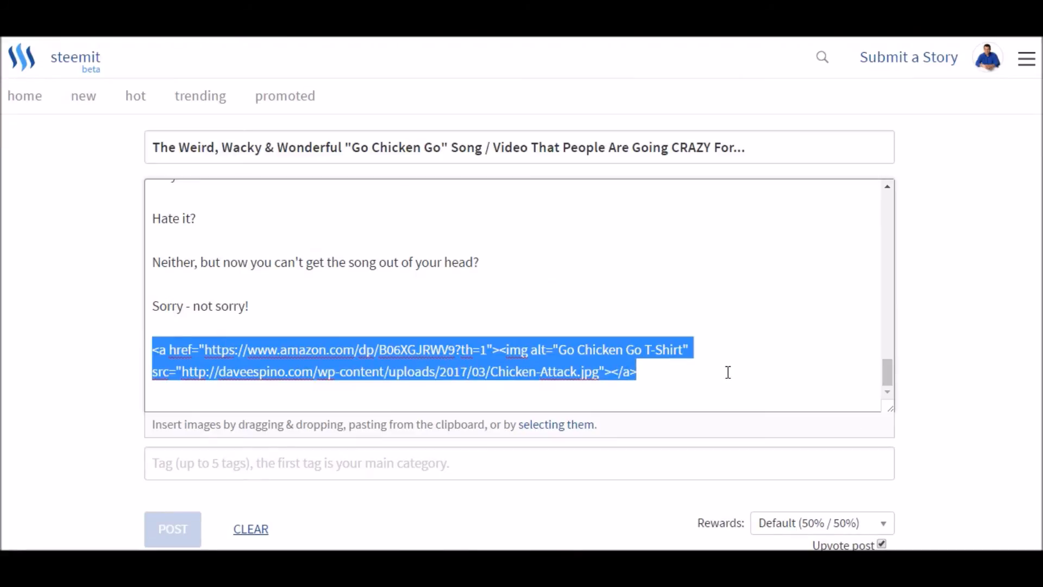
{"action": "left_click", "coordinate": [749, 338]}
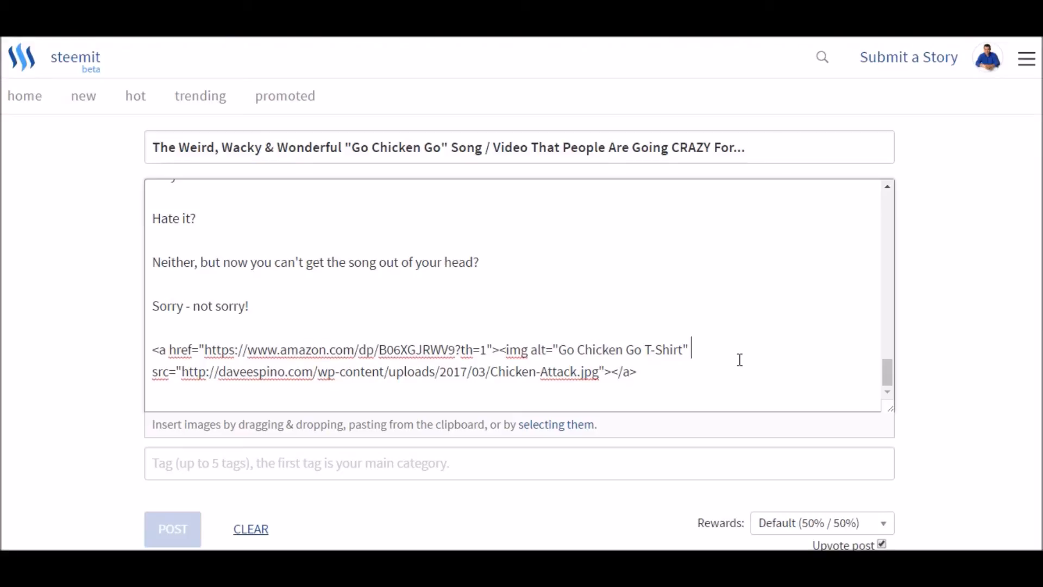
- Examine the story title, then the lyrics and the linked Chicken Attack image in the preview
{"action": "left_click_drag", "start_coordinate": [152, 146], "coordinate": [761, 142]}
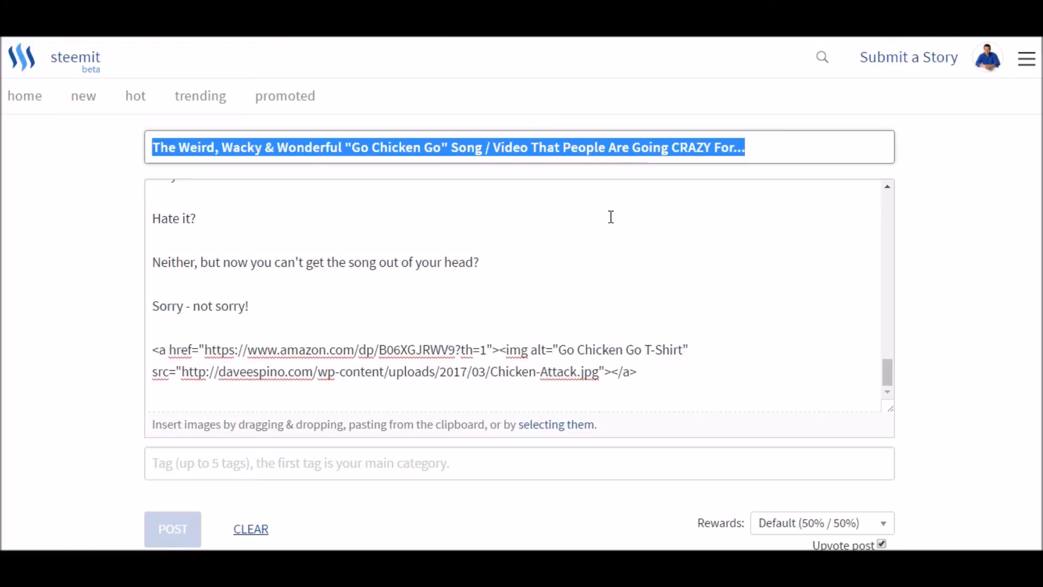
{"action": "scroll", "coordinate": [603, 218], "scroll_direction": "down", "scroll_amount": 20}
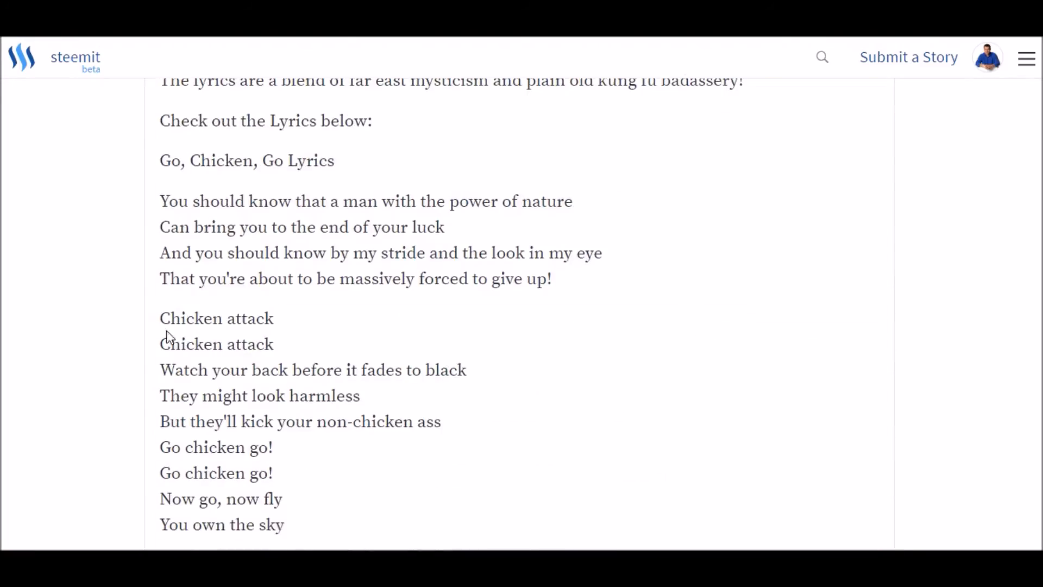
{"action": "scroll", "coordinate": [142, 395], "scroll_direction": "down", "scroll_amount": 9}
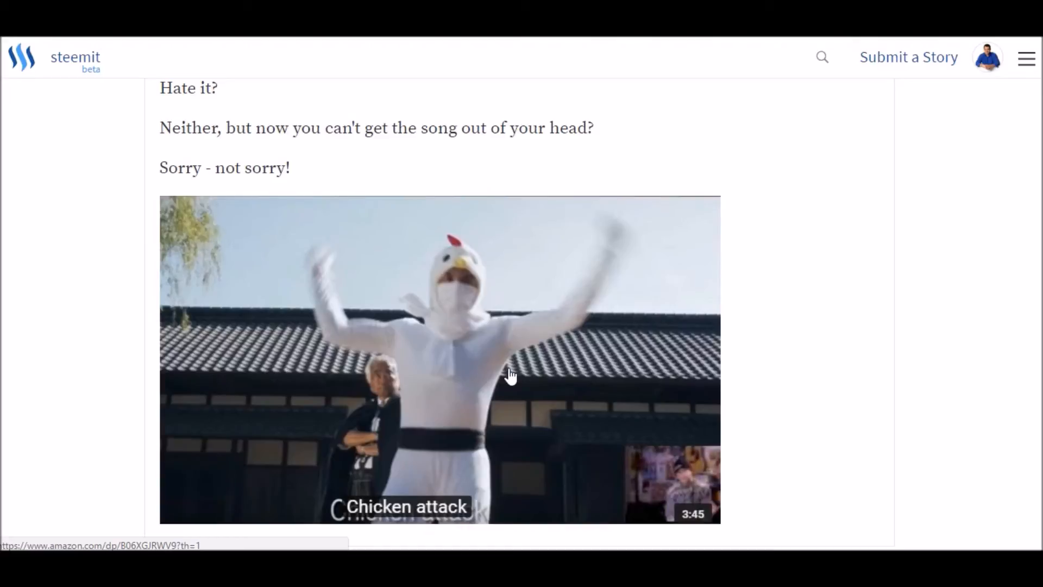
{"action": "scroll", "coordinate": [510, 375], "scroll_direction": "up", "scroll_amount": 20}
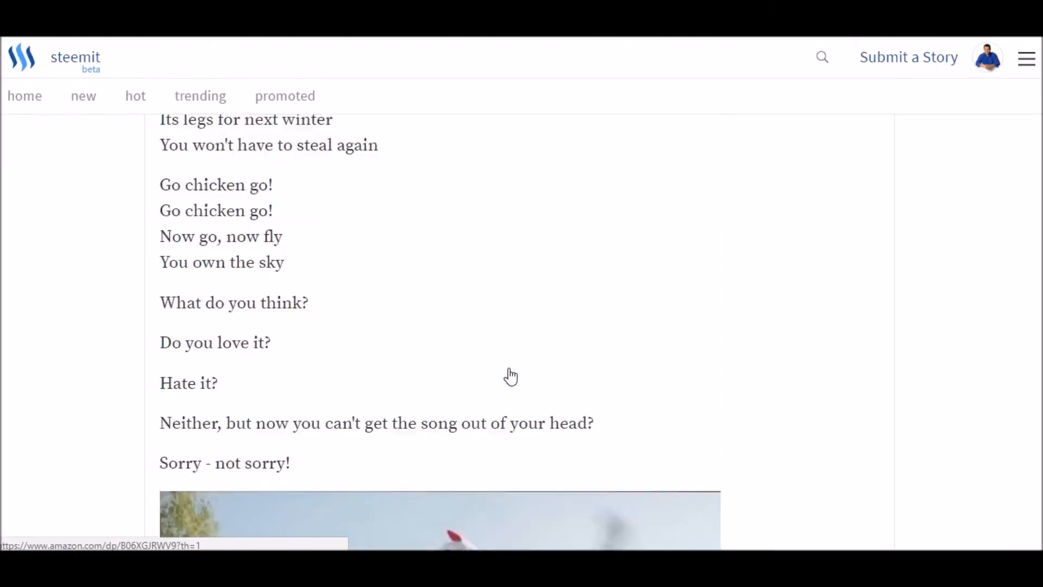
{"action": "scroll", "coordinate": [116, 365], "scroll_direction": "up", "scroll_amount": 15}
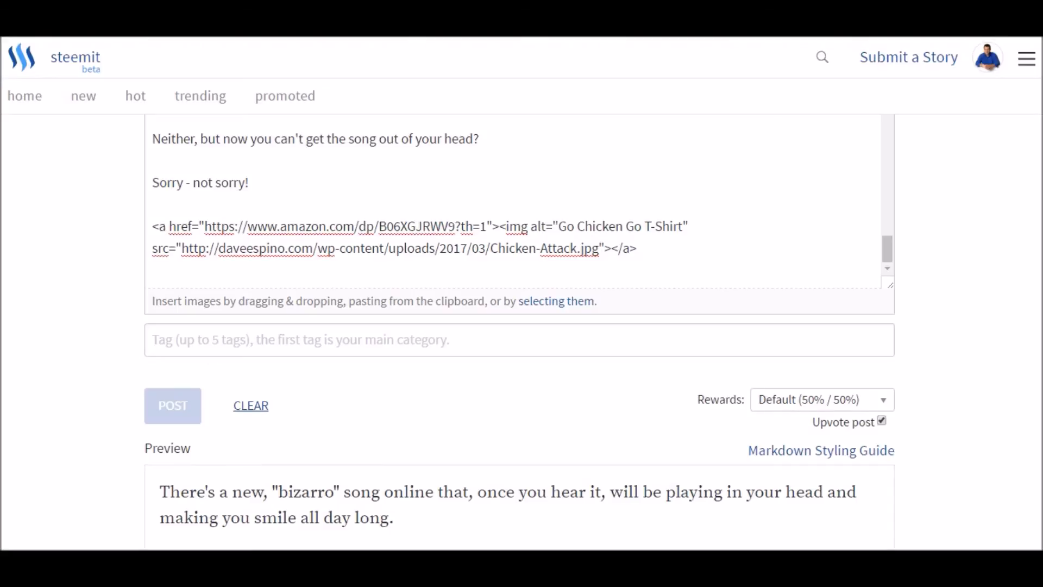
- Switch to Notepad and review the headings for clickable text, images related to your shirt and product images, then return to the story
{"action": "key", "text": "alt+Tab"}
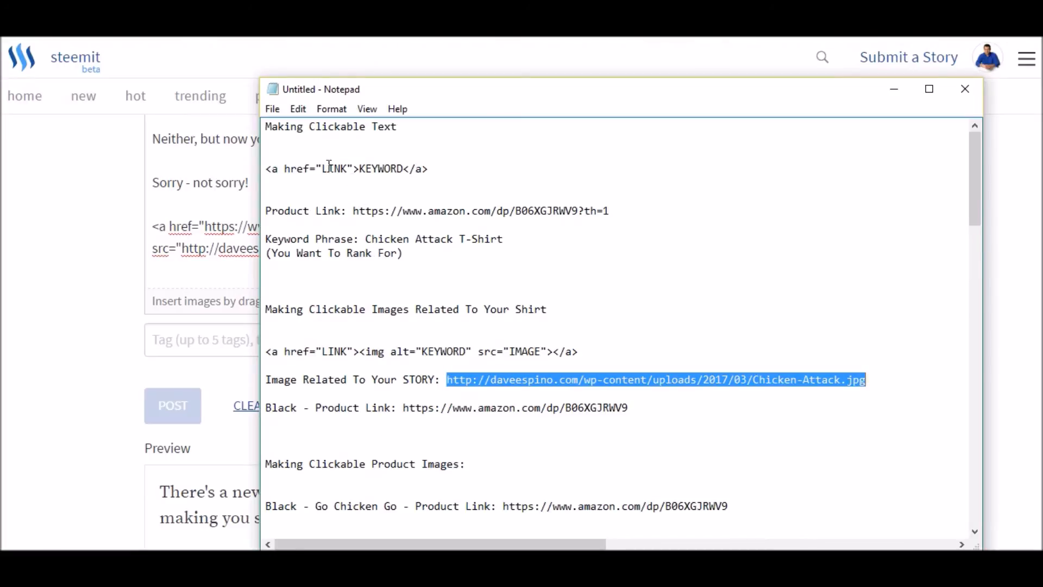
{"action": "left_click_drag", "start_coordinate": [265, 126], "coordinate": [447, 142]}
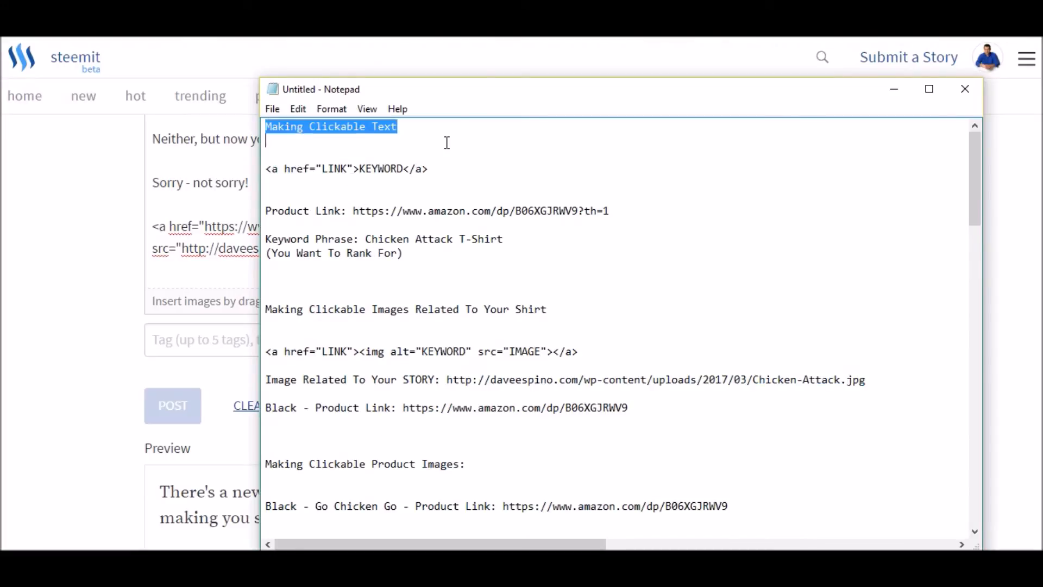
{"action": "left_click_drag", "start_coordinate": [266, 310], "coordinate": [582, 308]}
{"action": "scroll", "coordinate": [554, 306], "scroll_direction": "down", "scroll_amount": 2}
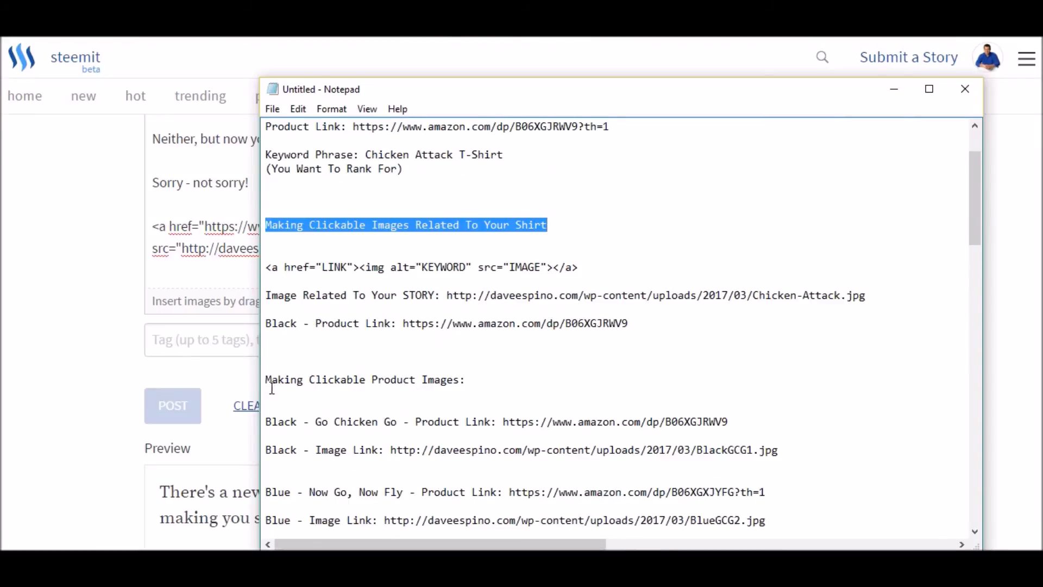
{"action": "left_click_drag", "start_coordinate": [270, 379], "coordinate": [487, 375]}
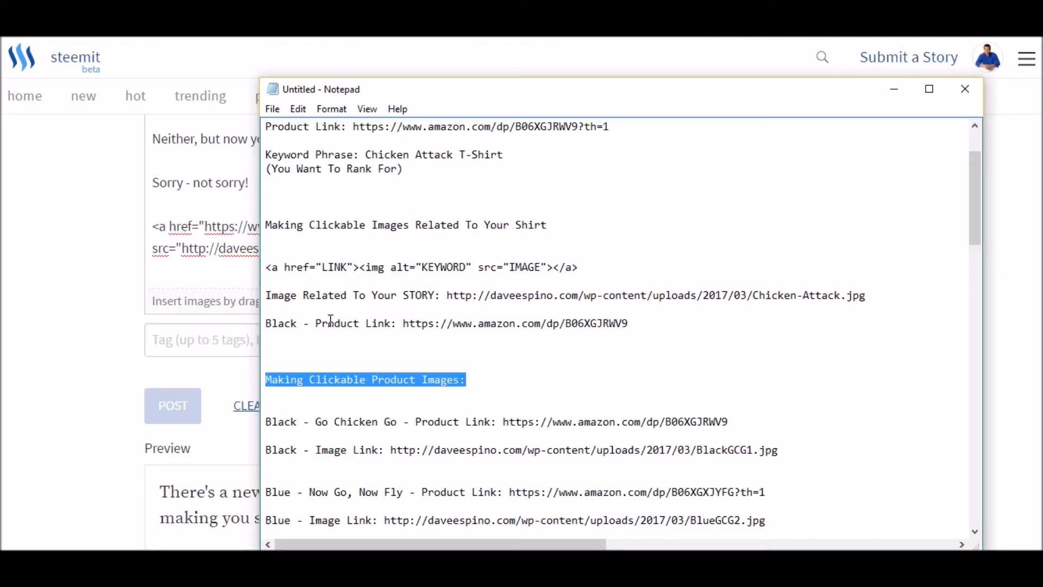
{"action": "left_click", "coordinate": [244, 435]}
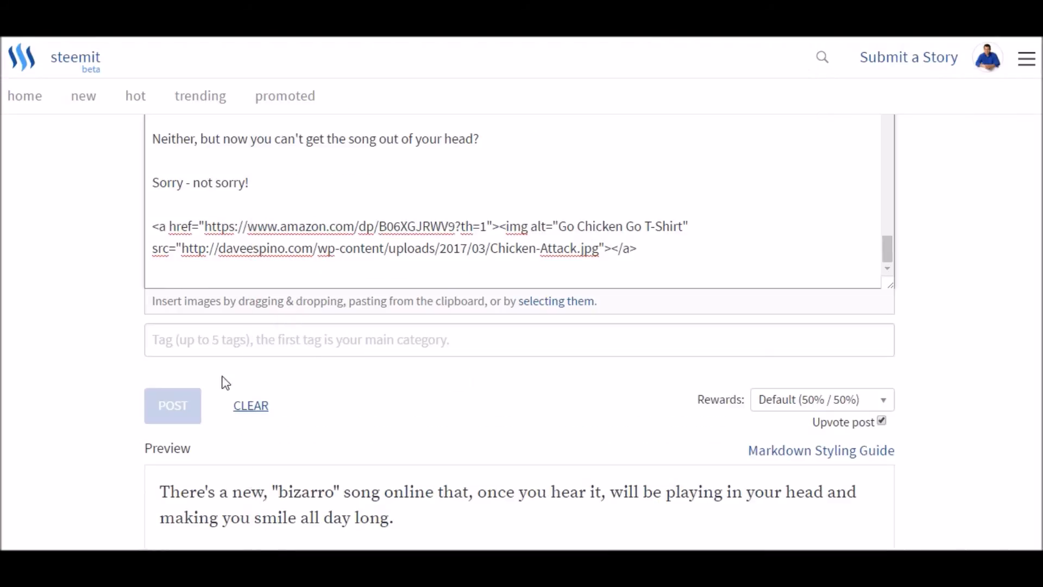
- Replace the Chicken-Attack.jpg address in the image source with the BlackGCG1.jpg image link copied from Notepad
{"action": "left_click_drag", "start_coordinate": [182, 251], "coordinate": [600, 255]}
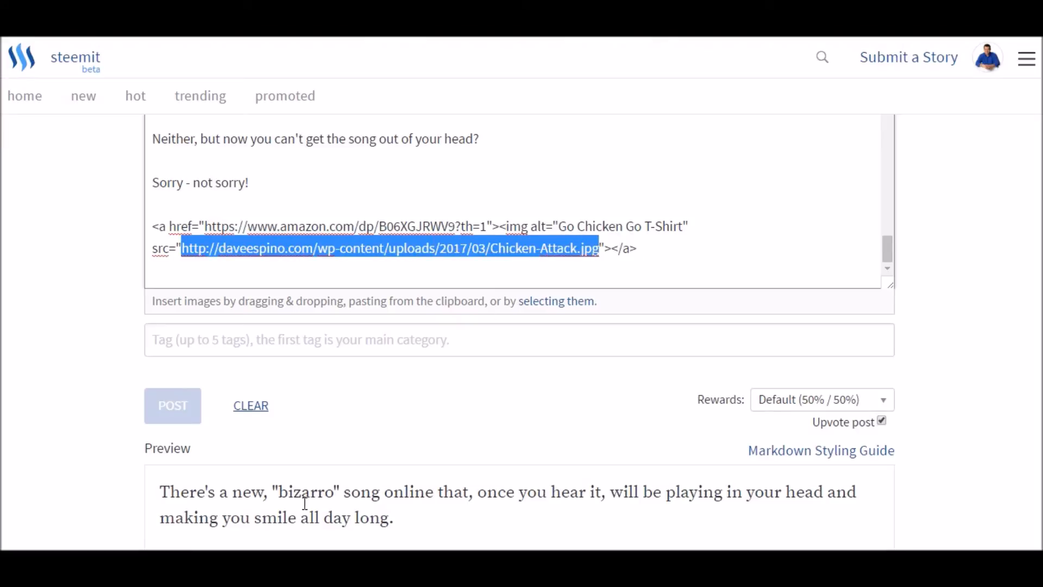
{"action": "key", "text": "alt+Tab"}
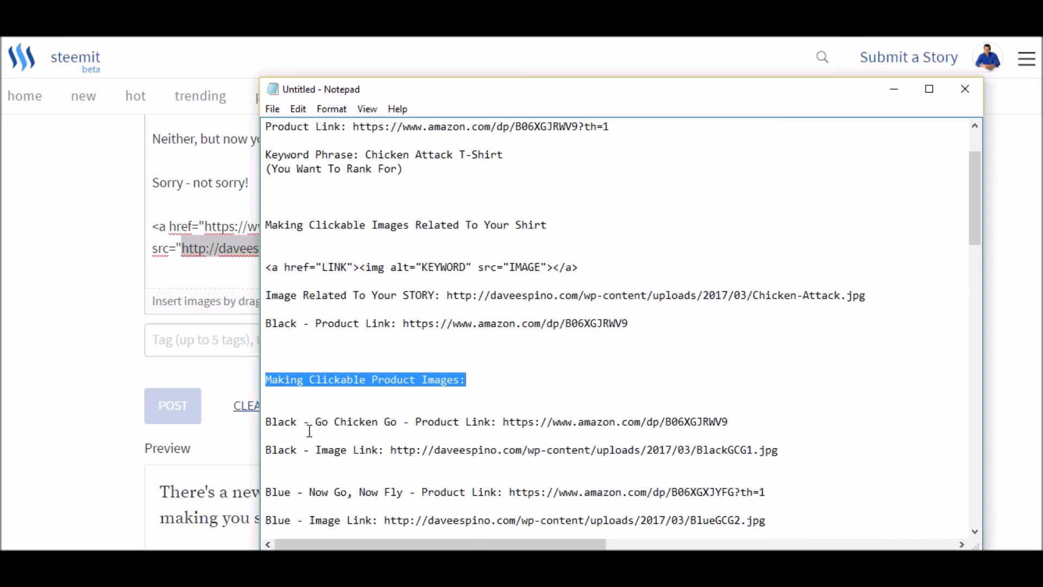
{"action": "left_click_drag", "start_coordinate": [391, 450], "coordinate": [784, 448]}
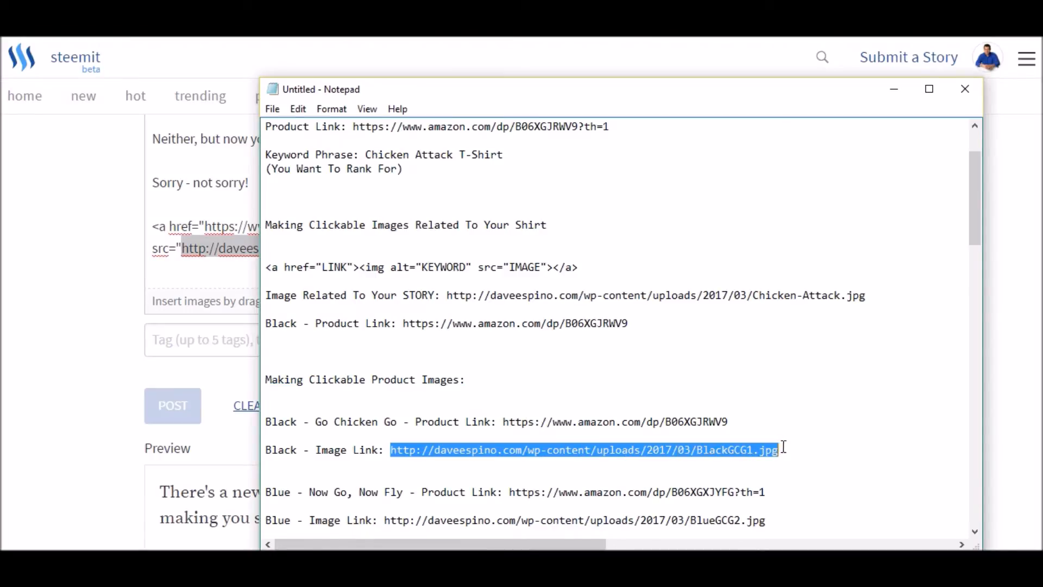
{"action": "right_click", "coordinate": [587, 449]}
{"action": "left_click", "coordinate": [617, 278]}
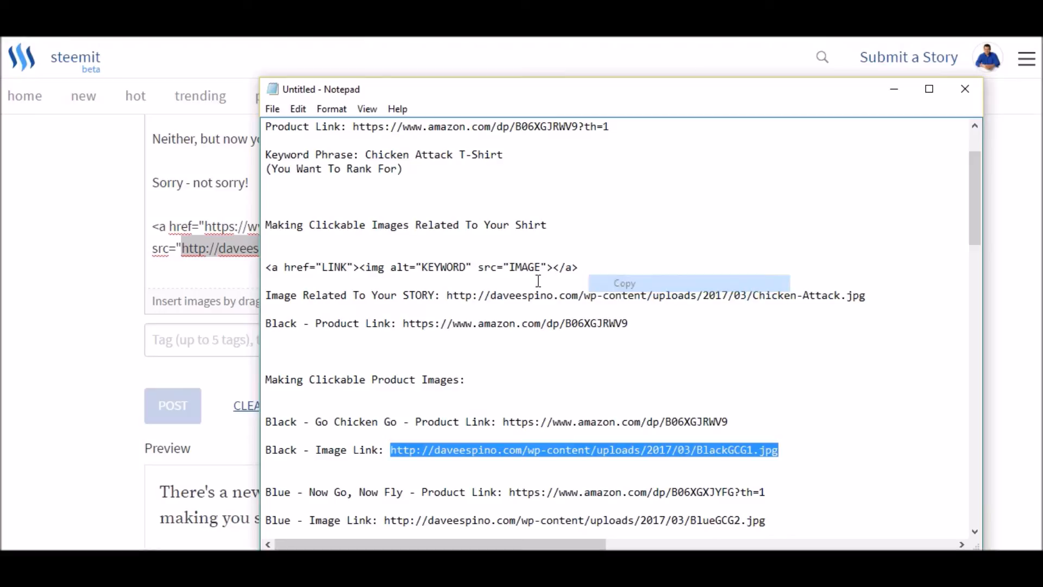
{"action": "left_click", "coordinate": [179, 262]}
{"action": "left_click_drag", "start_coordinate": [182, 248], "coordinate": [601, 250]}
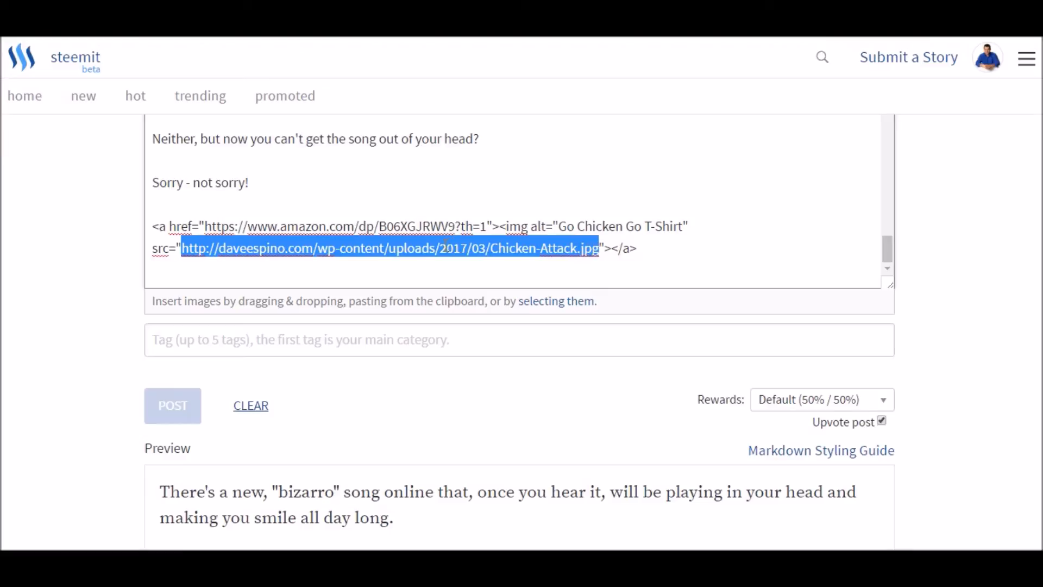
{"action": "right_click", "coordinate": [447, 245]}
{"action": "left_click", "coordinate": [480, 292]}
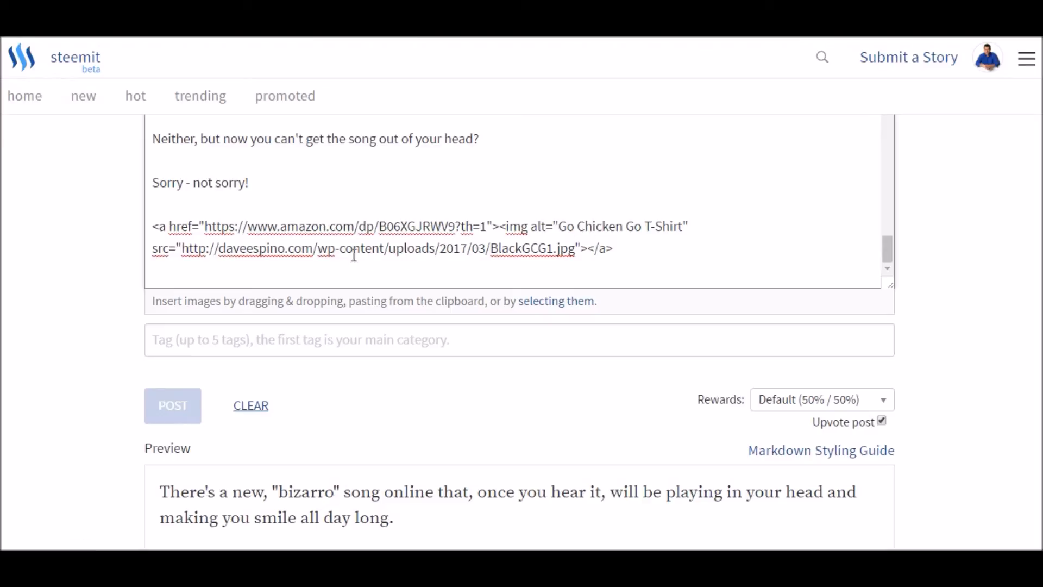
- Check the black T-shirt image at the end of the preview, and undo the image address replacement
{"action": "scroll", "coordinate": [91, 402], "scroll_direction": "down", "scroll_amount": 20}
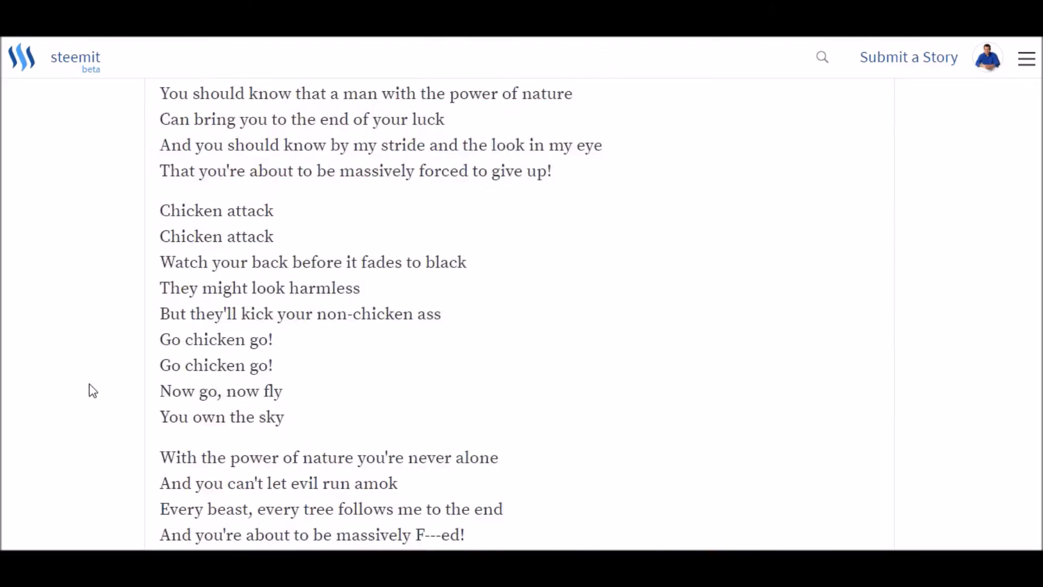
{"action": "scroll", "coordinate": [90, 383], "scroll_direction": "down", "scroll_amount": 10}
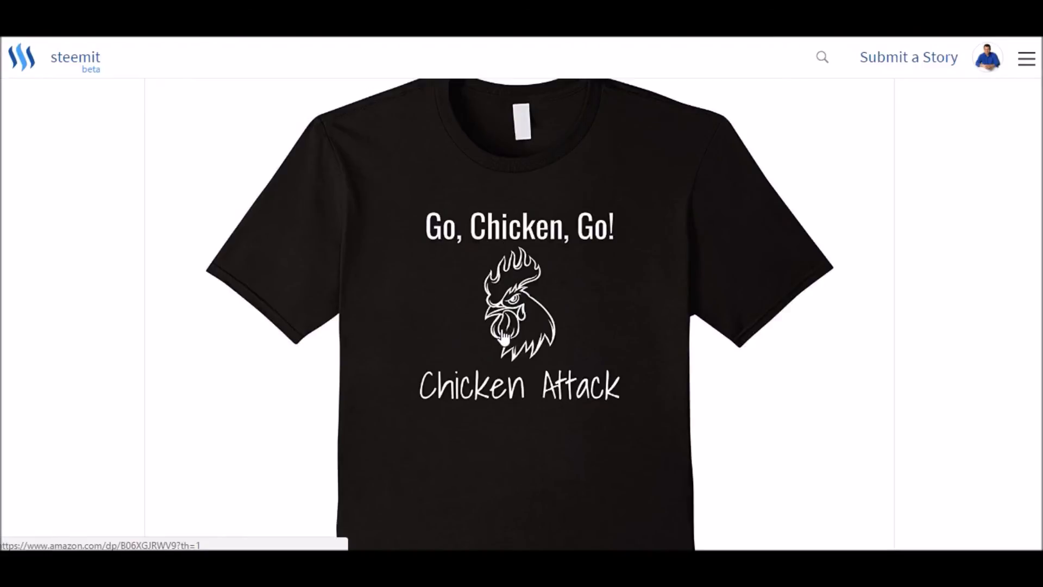
{"action": "scroll", "coordinate": [511, 334], "scroll_direction": "up", "scroll_amount": 3}
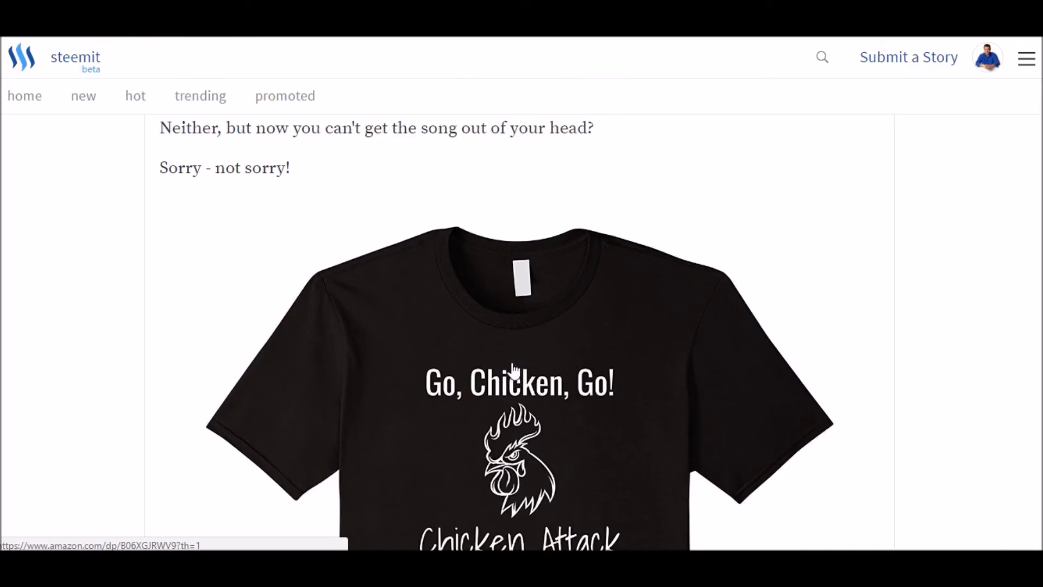
{"action": "scroll", "coordinate": [240, 333], "scroll_direction": "up", "scroll_amount": 15}
{"action": "scroll", "coordinate": [240, 331], "scroll_direction": "up", "scroll_amount": 20}
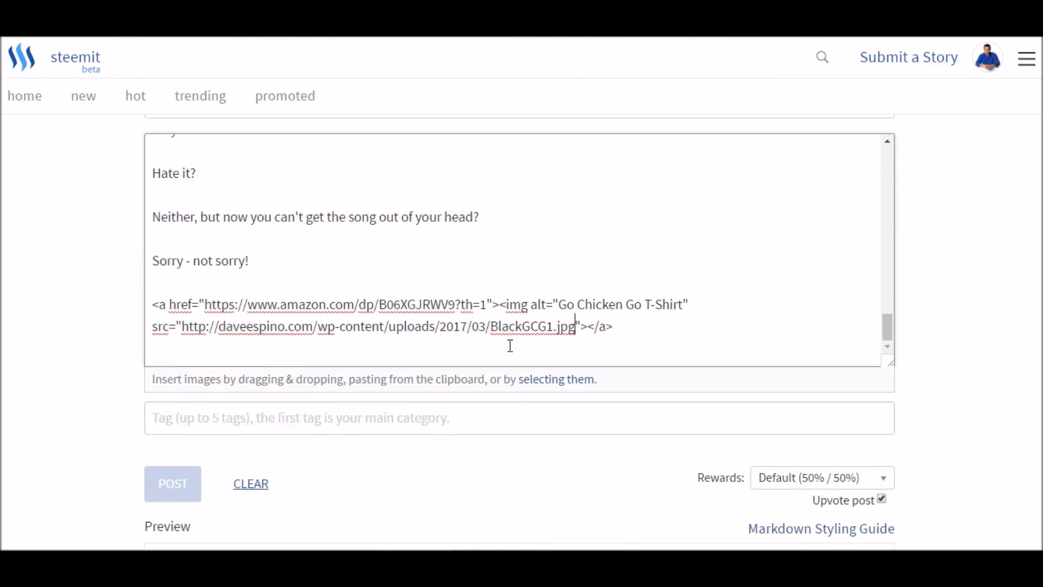
{"action": "key", "text": "ctrl+z"}
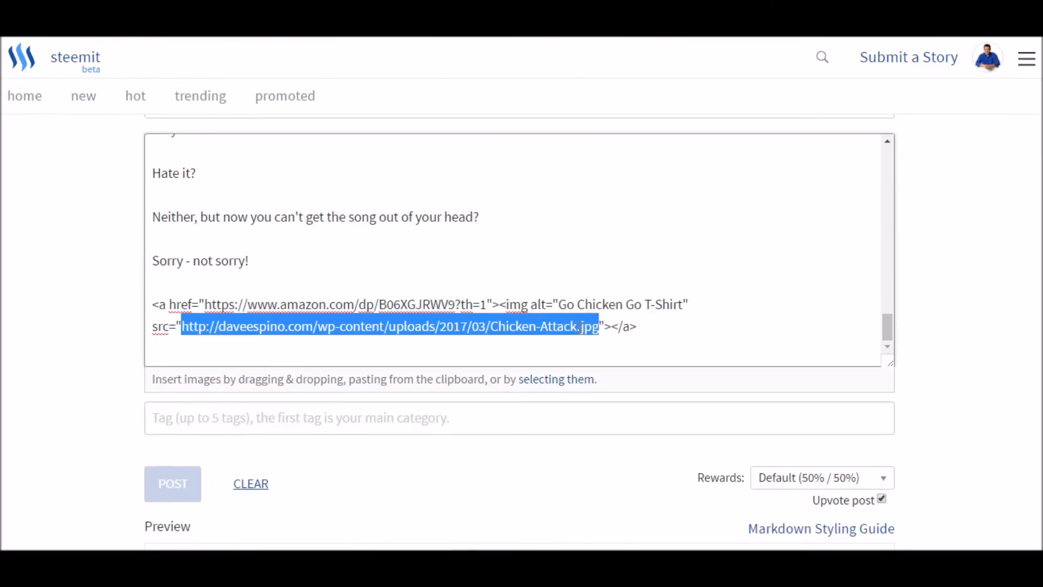
{"action": "left_click", "coordinate": [339, 352]}
{"action": "scroll", "coordinate": [93, 349], "scroll_direction": "down", "scroll_amount": 20}
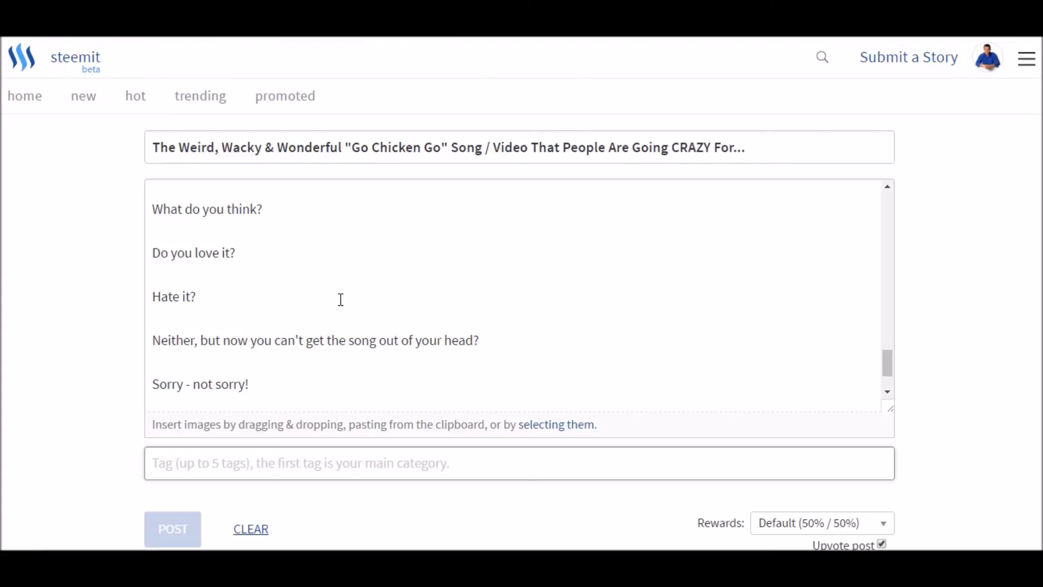
{"action": "scroll", "coordinate": [340, 298], "scroll_direction": "down", "scroll_amount": 2}
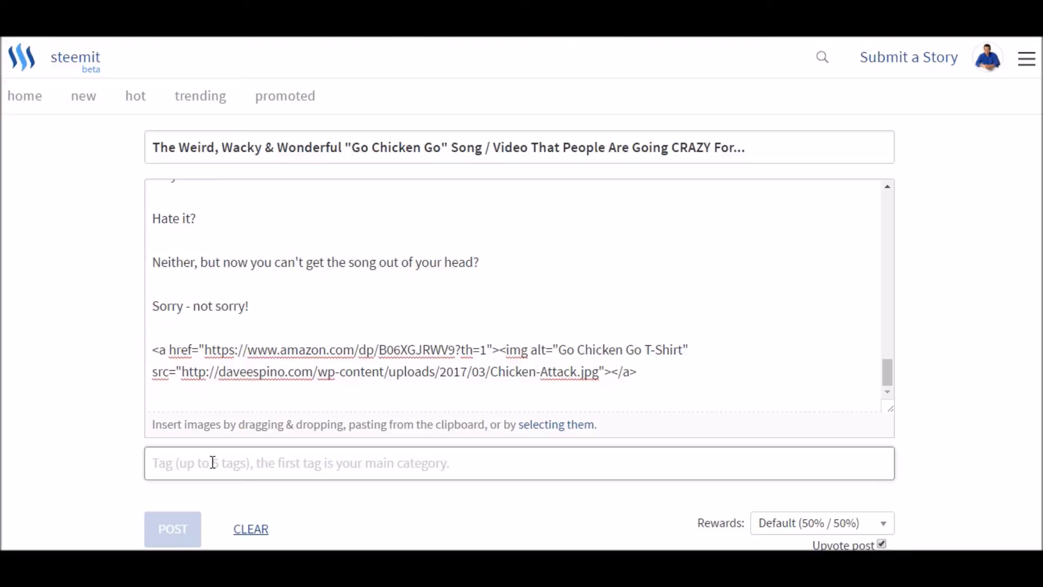
{"action": "type", "text": "Go Chicken Go"}
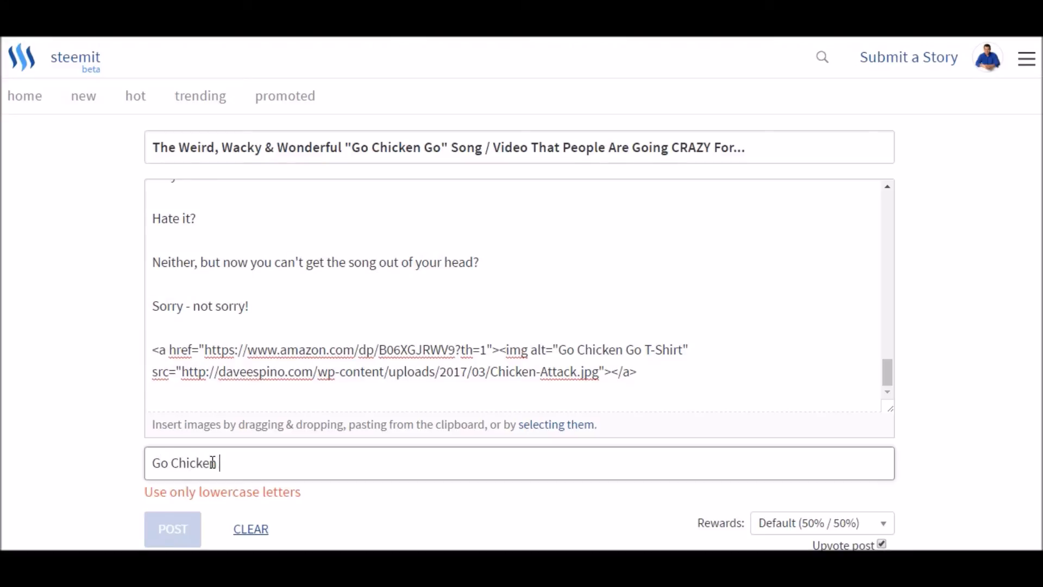
{"action": "key", "text": "BackSpace"}
{"action": "key", "text": "BackSpace"}
{"action": "key", "text": "BackSpace"}
{"action": "key", "text": "BackSpace"}
{"action": "key", "text": "BackSpace"}
{"action": "key", "text": "BackSpace"}
{"action": "key", "text": "BackSpace"}
{"action": "key", "text": "BackSpace"}
{"action": "key", "text": "BackSpace"}
{"action": "key", "text": "BackSpace"}
{"action": "key", "text": "BackSpace"}
{"action": "key", "text": "BackSpace"}
{"action": "key", "text": "BackSpace"}
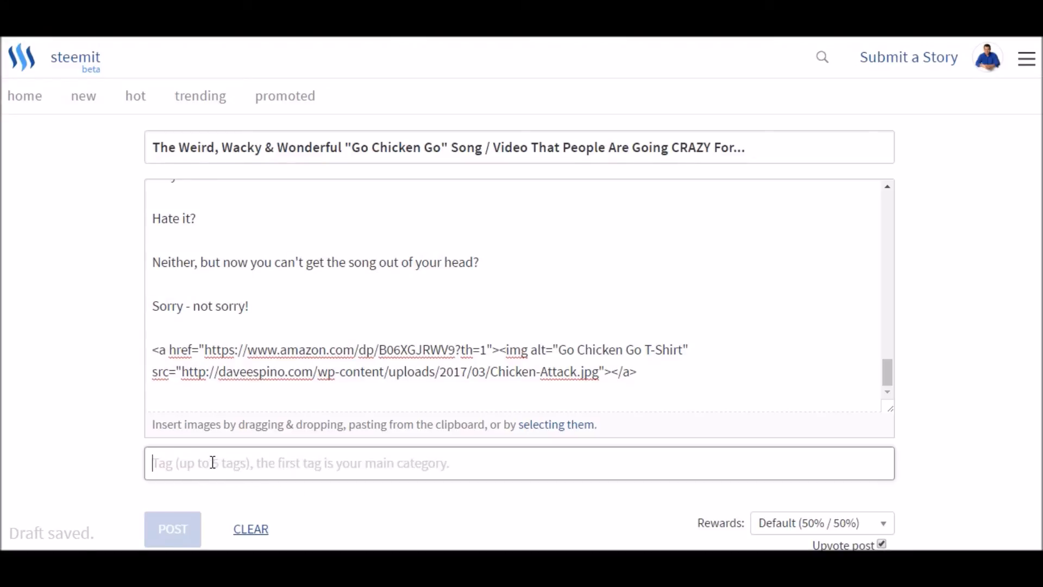
- Enter "go chicken go t-shirt" in lowercase as the story's tags
{"action": "type", "text": "go chicken g"}
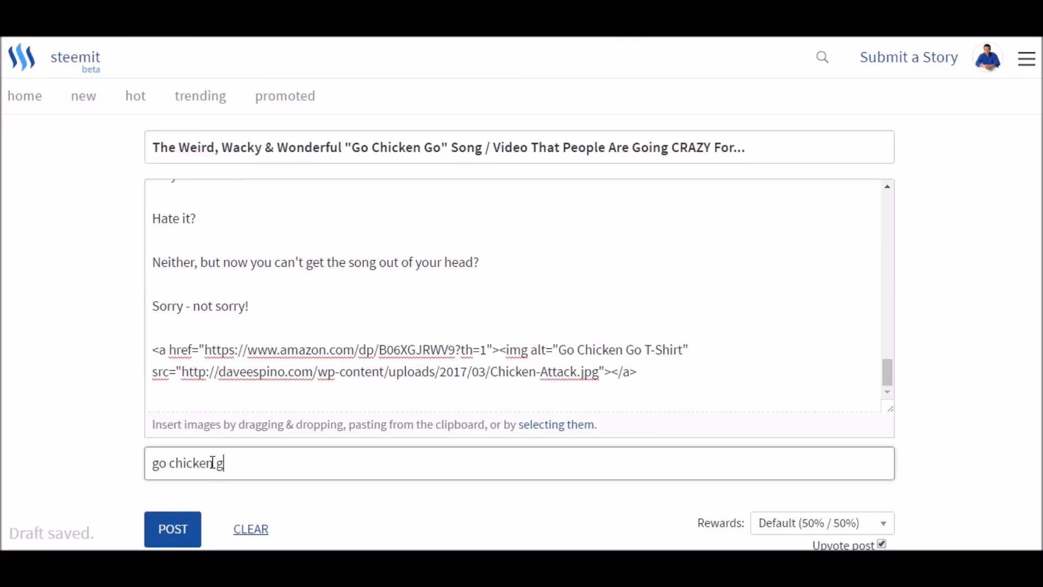
{"action": "type", "text": "o t-shirt"}
{"action": "left_click", "coordinate": [154, 465]}
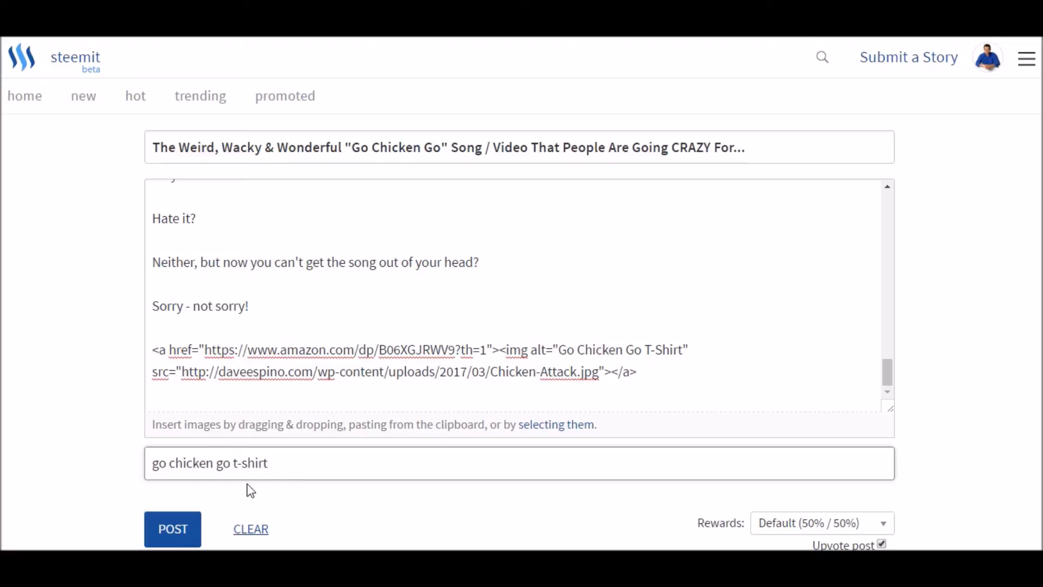
- Review the story preview from the embedded Chicken Attack video through the lyrics to the closing linked image, and publish the story
{"action": "scroll", "coordinate": [287, 470], "scroll_direction": "down", "scroll_amount": 3}
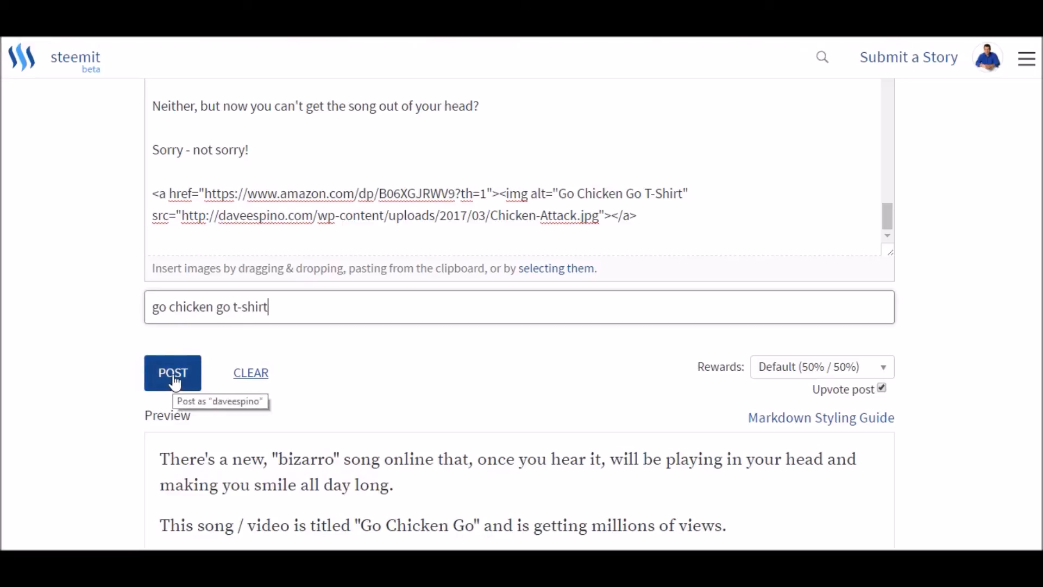
{"action": "scroll", "coordinate": [121, 349], "scroll_direction": "down", "scroll_amount": 15}
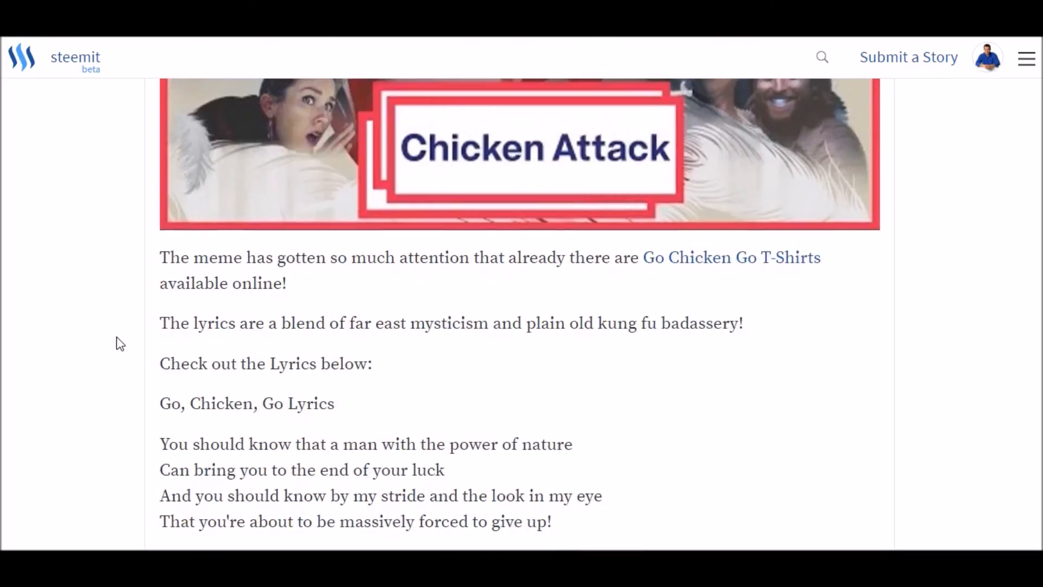
{"action": "scroll", "coordinate": [120, 344], "scroll_direction": "up", "scroll_amount": 5}
{"action": "scroll", "coordinate": [121, 344], "scroll_direction": "up", "scroll_amount": 1}
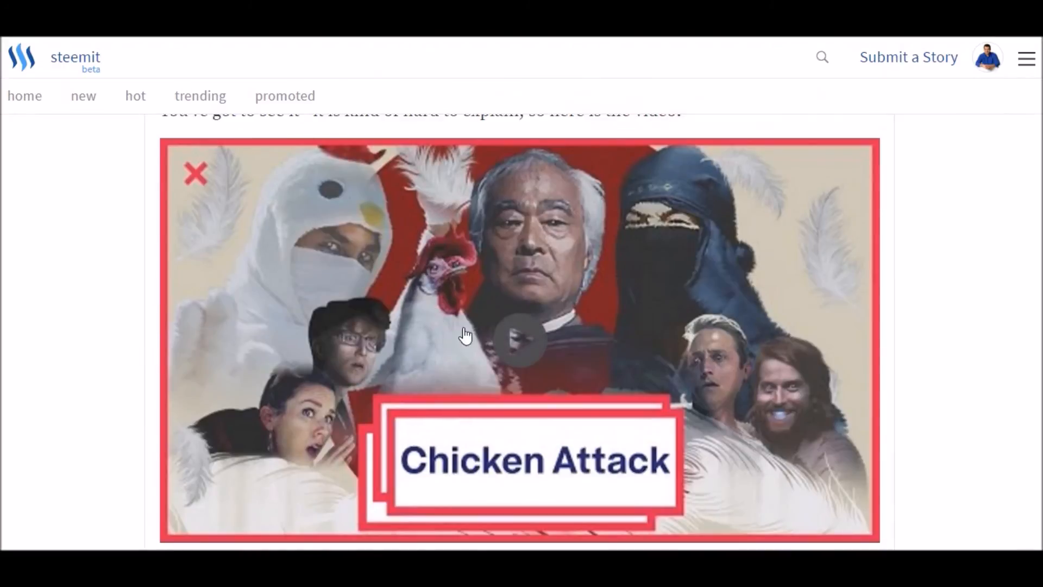
{"action": "scroll", "coordinate": [455, 333], "scroll_direction": "down", "scroll_amount": 12}
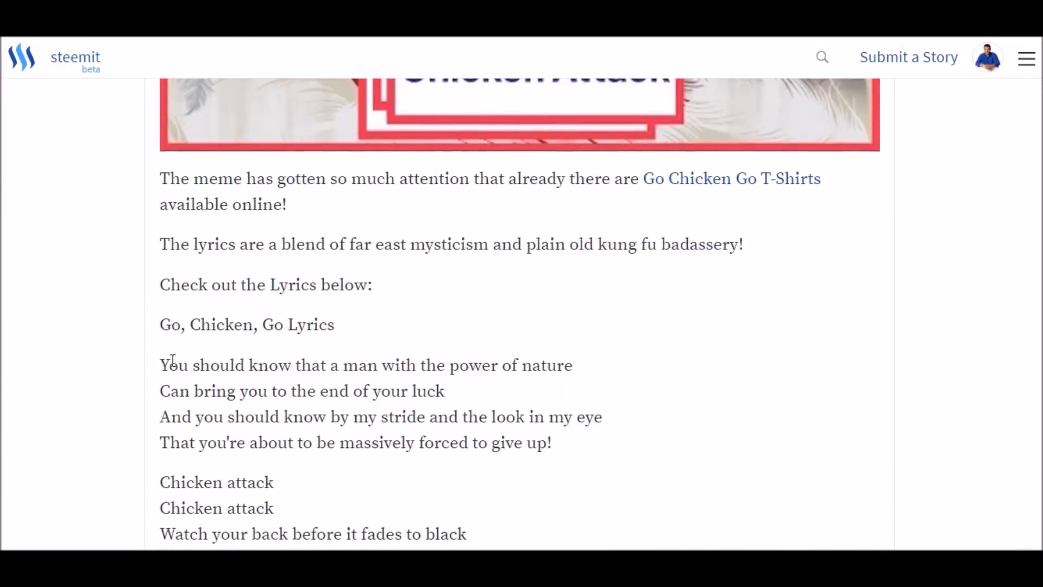
{"action": "scroll", "coordinate": [178, 330], "scroll_direction": "down", "scroll_amount": 8}
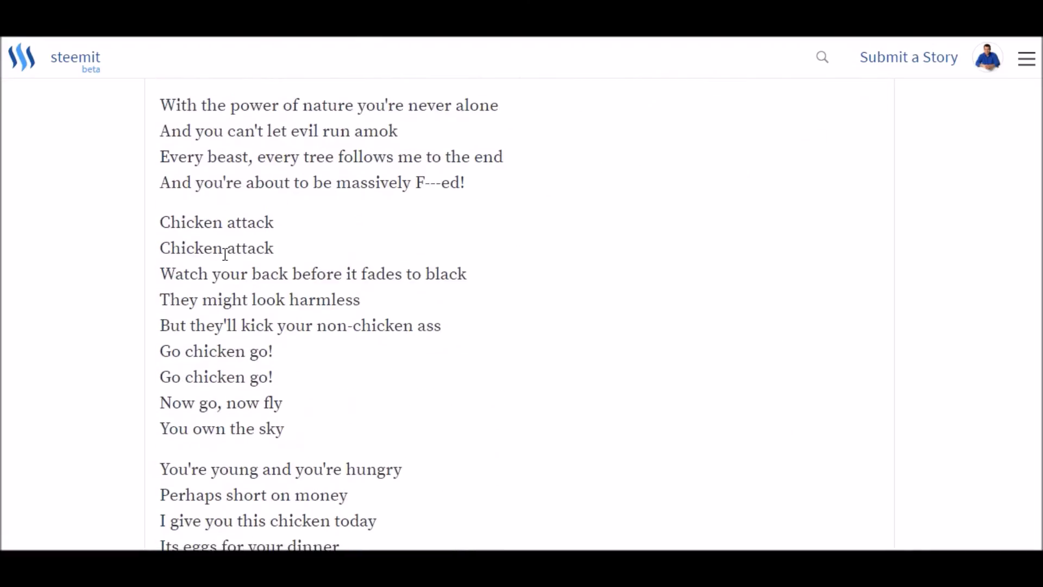
{"action": "scroll", "coordinate": [226, 255], "scroll_direction": "down", "scroll_amount": 14}
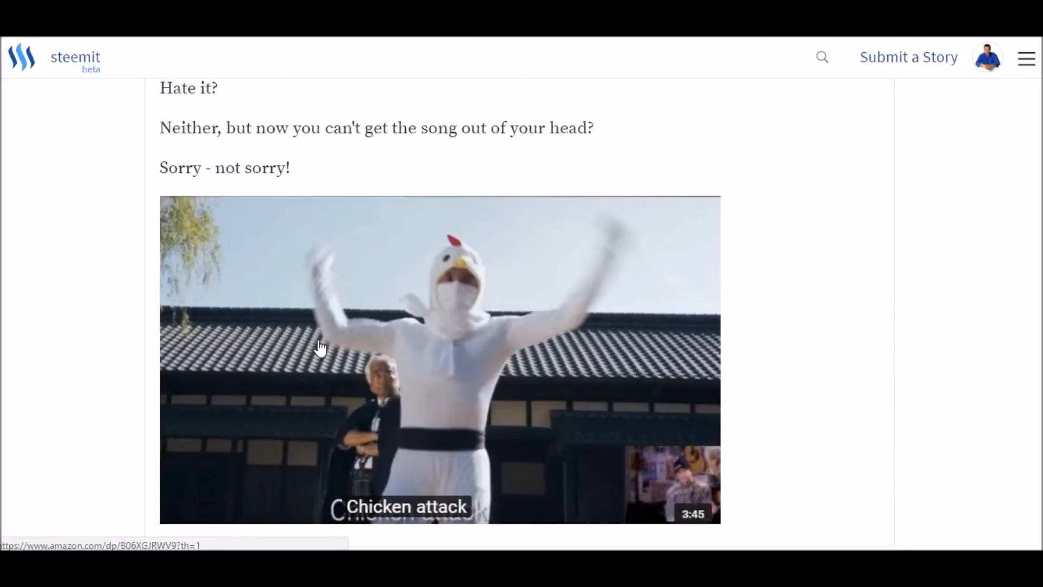
{"action": "scroll", "coordinate": [321, 347], "scroll_direction": "up", "scroll_amount": 15}
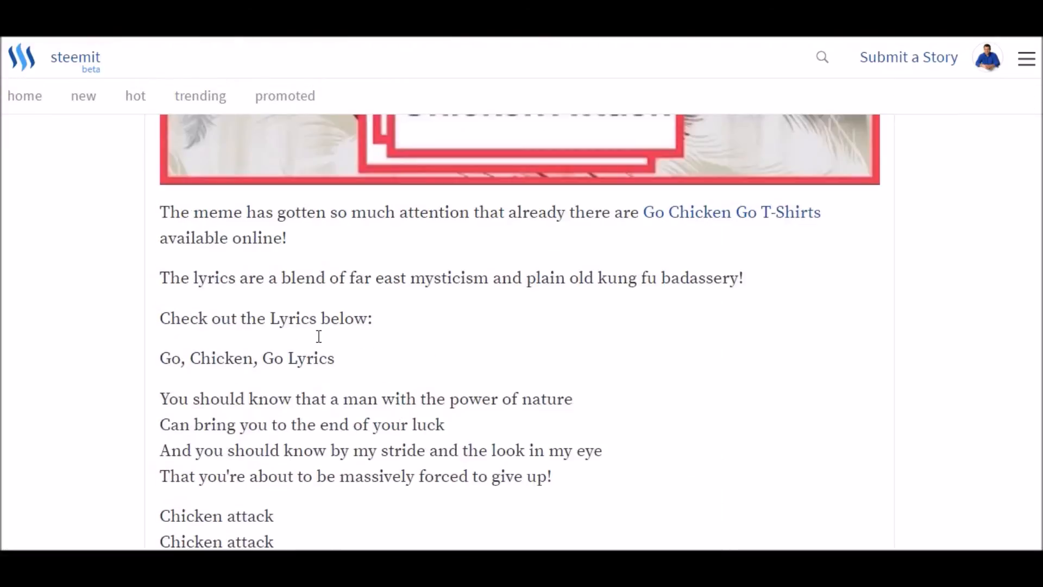
{"action": "scroll", "coordinate": [320, 342], "scroll_direction": "up", "scroll_amount": 8}
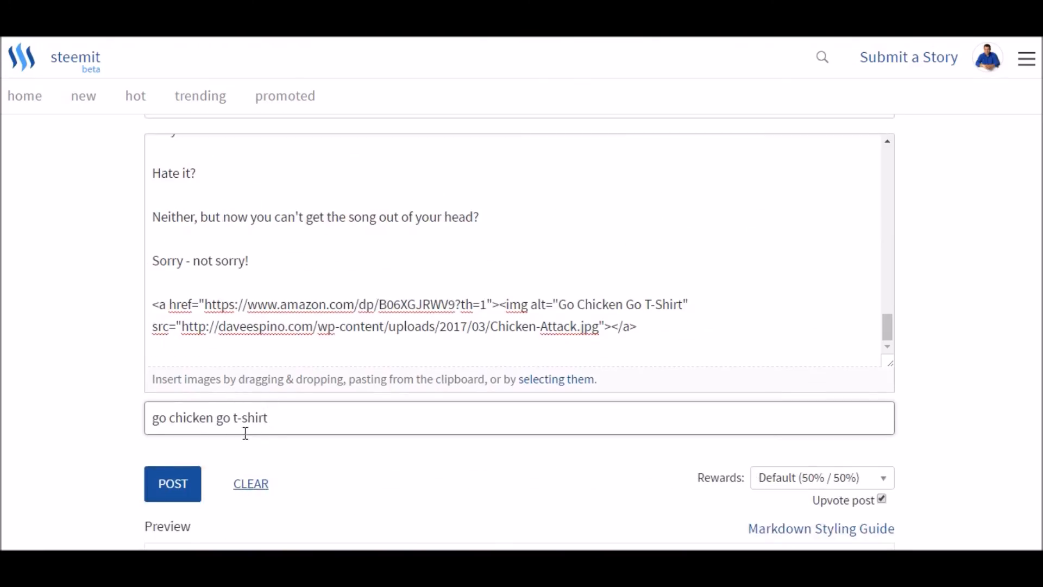
{"action": "left_click", "coordinate": [177, 492]}
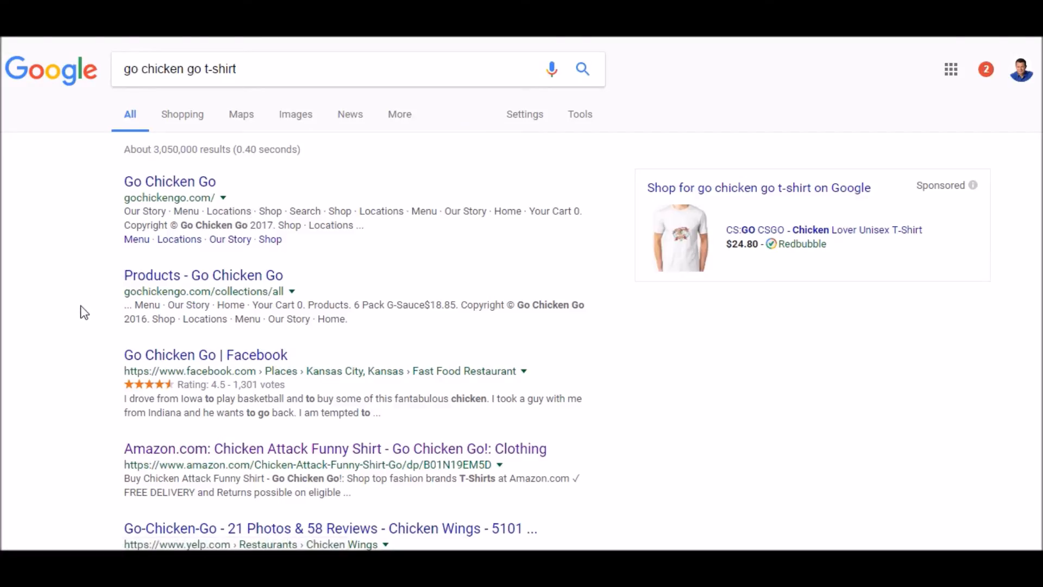
- In the Google results for "go chicken go t-shirt", view Amazon's Chicken Attack Funny Shirt - Go Chicken Go! product page and return to the results
{"action": "scroll", "coordinate": [84, 309], "scroll_direction": "down", "scroll_amount": 3}
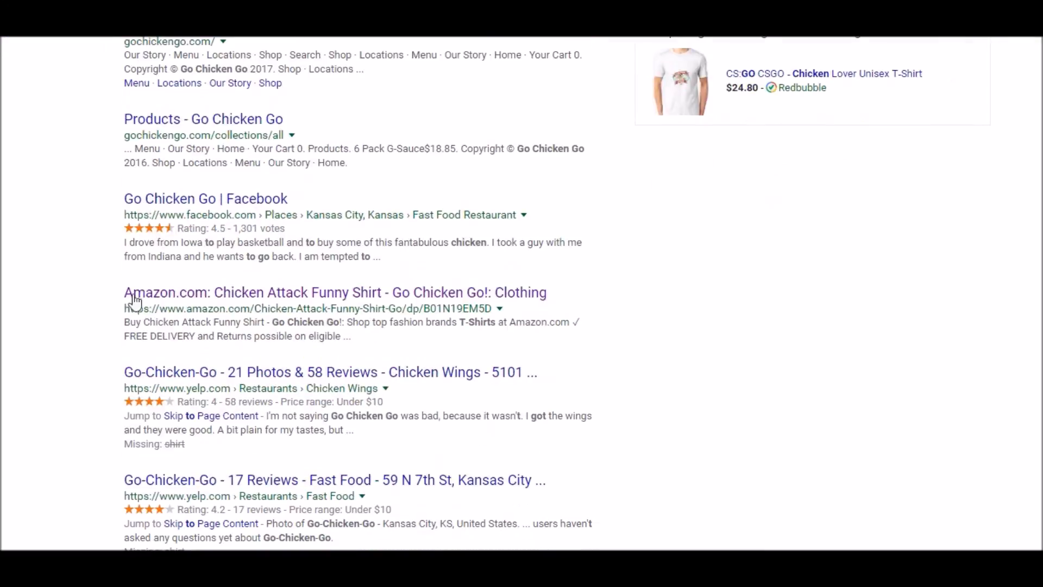
{"action": "left_click", "coordinate": [280, 296]}
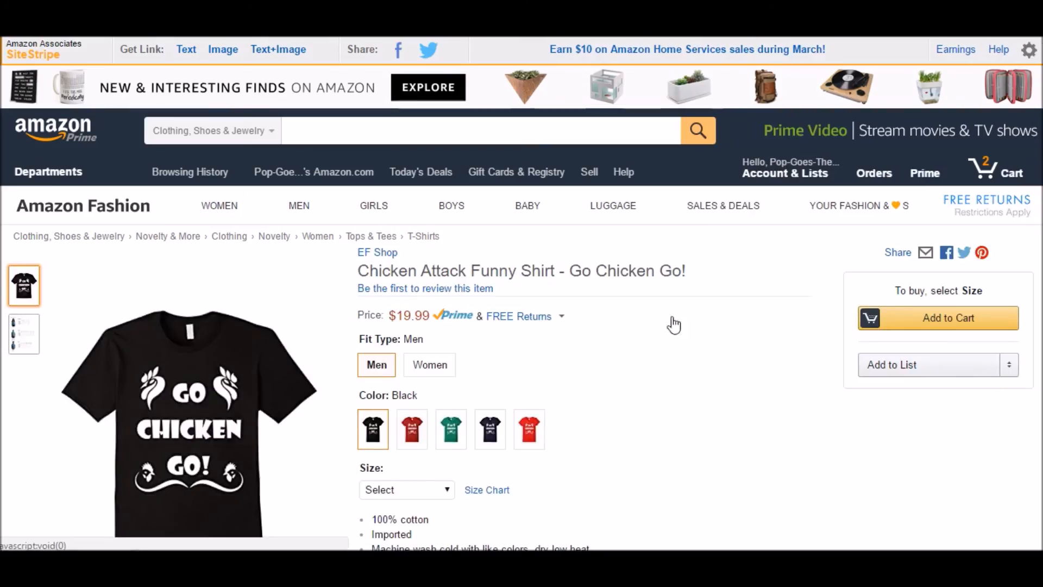
{"action": "right_click", "coordinate": [740, 314]}
{"action": "key", "text": "Escape"}
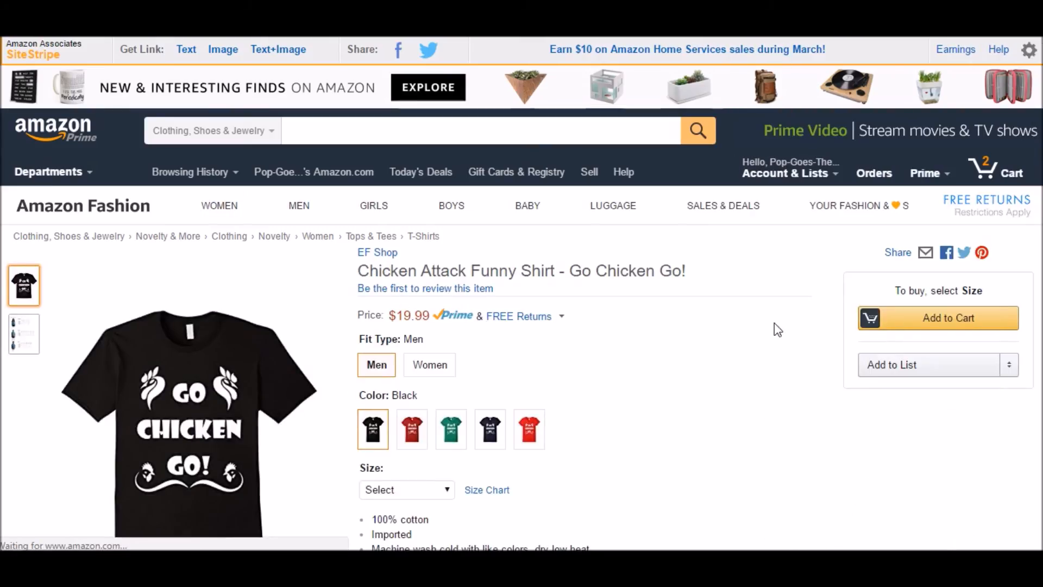
{"action": "key", "text": "alt+Left"}
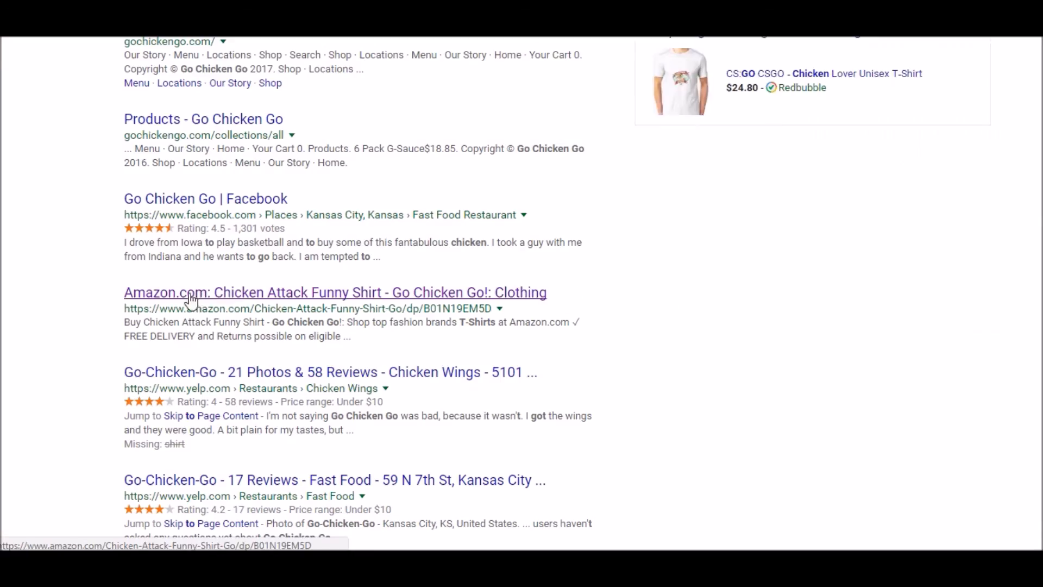
{"action": "scroll", "coordinate": [83, 324], "scroll_direction": "up", "scroll_amount": 3}
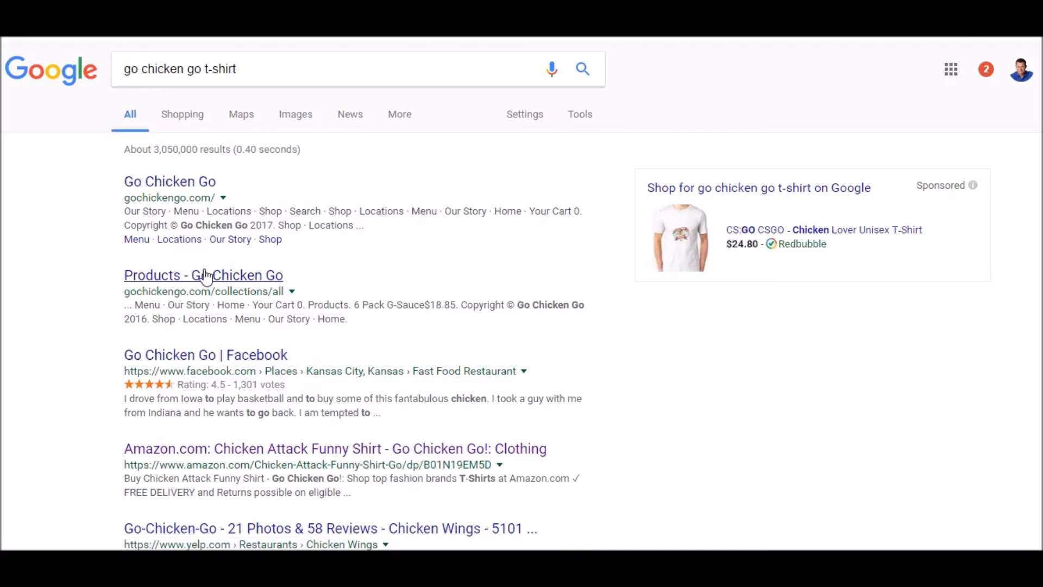
- Go to the second page of the "go chicken go t-shirt" results and examine the Steemit story's listing among the other shirt pages
{"action": "scroll", "coordinate": [109, 315], "scroll_direction": "down", "scroll_amount": 3}
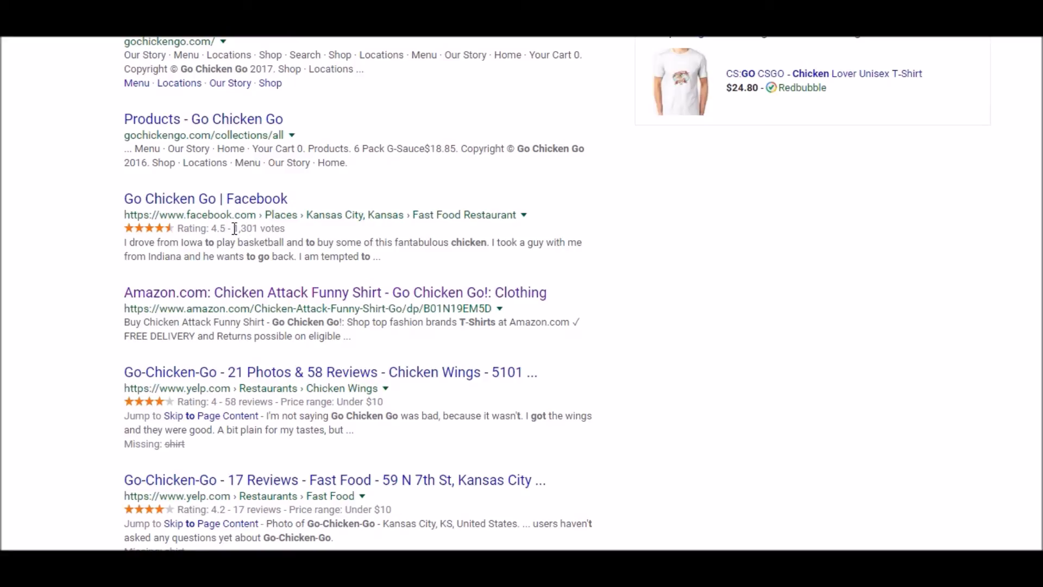
{"action": "scroll", "coordinate": [235, 228], "scroll_direction": "down", "scroll_amount": 10}
{"action": "left_click", "coordinate": [284, 442]}
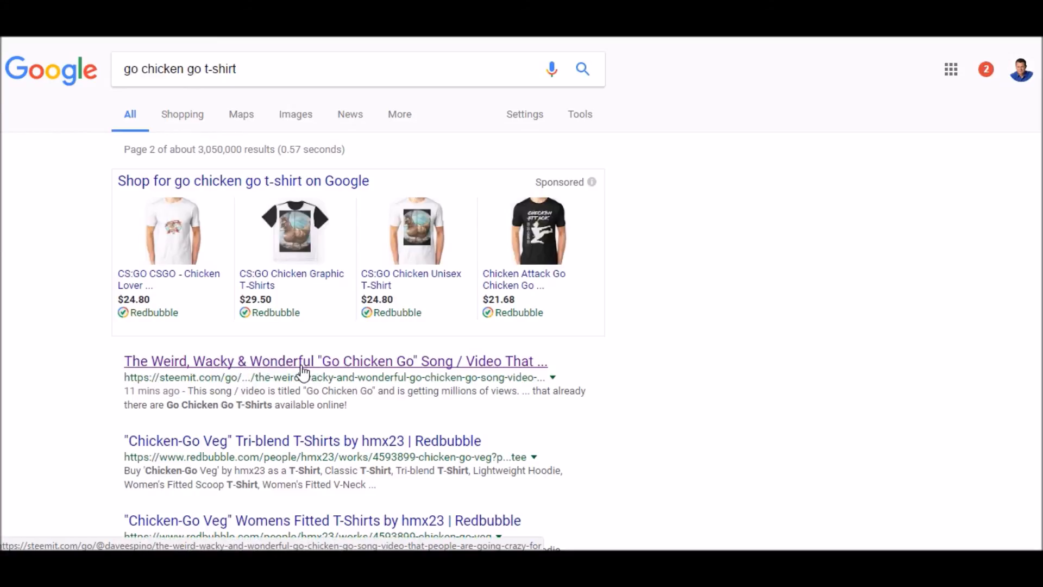
{"action": "scroll", "coordinate": [400, 351], "scroll_direction": "down", "scroll_amount": 4}
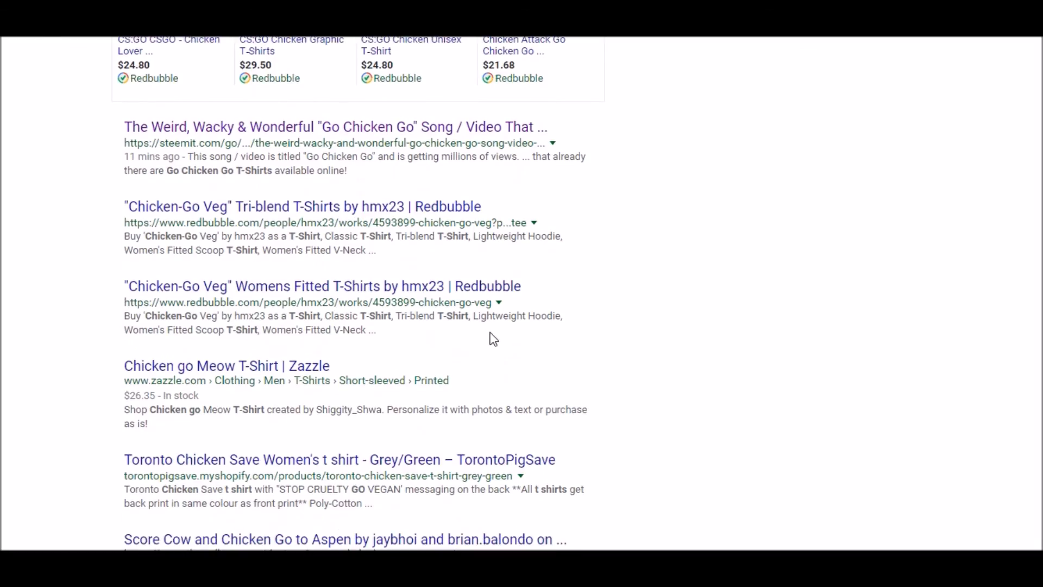
{"action": "scroll", "coordinate": [494, 339], "scroll_direction": "down", "scroll_amount": 5}
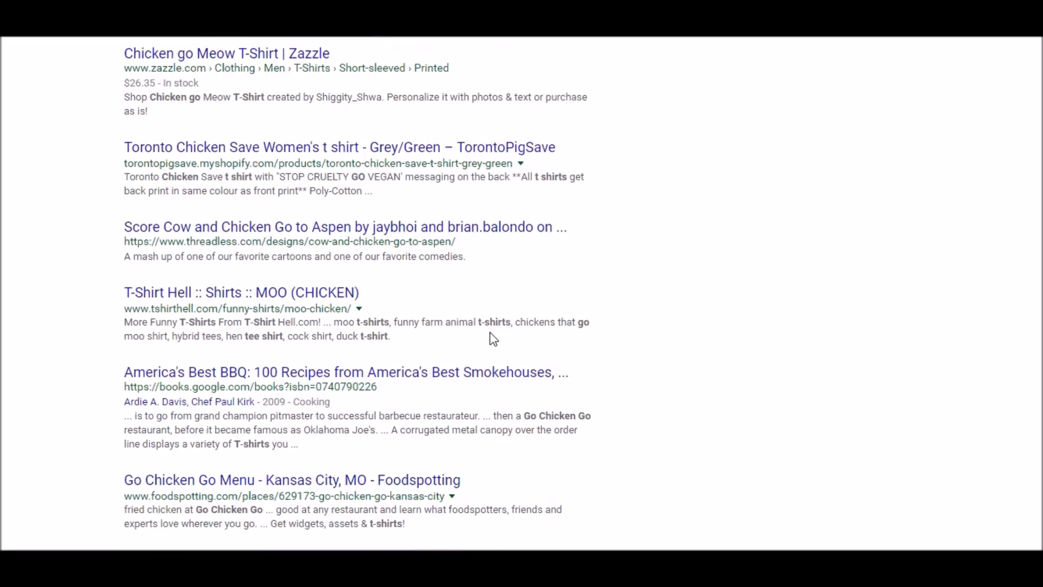
{"action": "scroll", "coordinate": [494, 339], "scroll_direction": "down", "scroll_amount": 5}
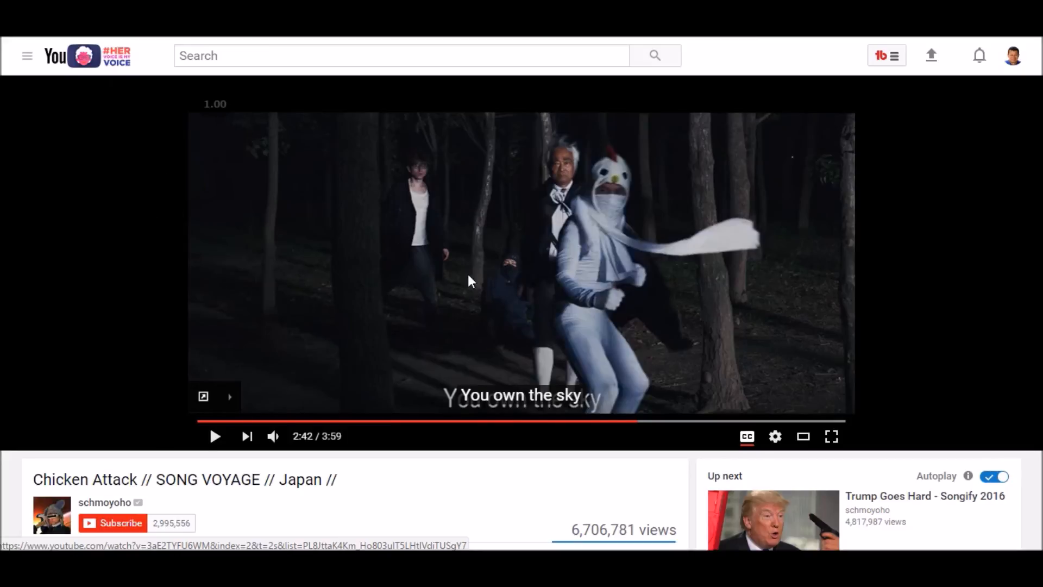
- On YouTube's Chicken Attack video, post the comment "Love it so much I wrote an article about this amazing video:" with the Steemit story's link, and review it
{"action": "scroll", "coordinate": [468, 280], "scroll_direction": "down", "scroll_amount": 3}
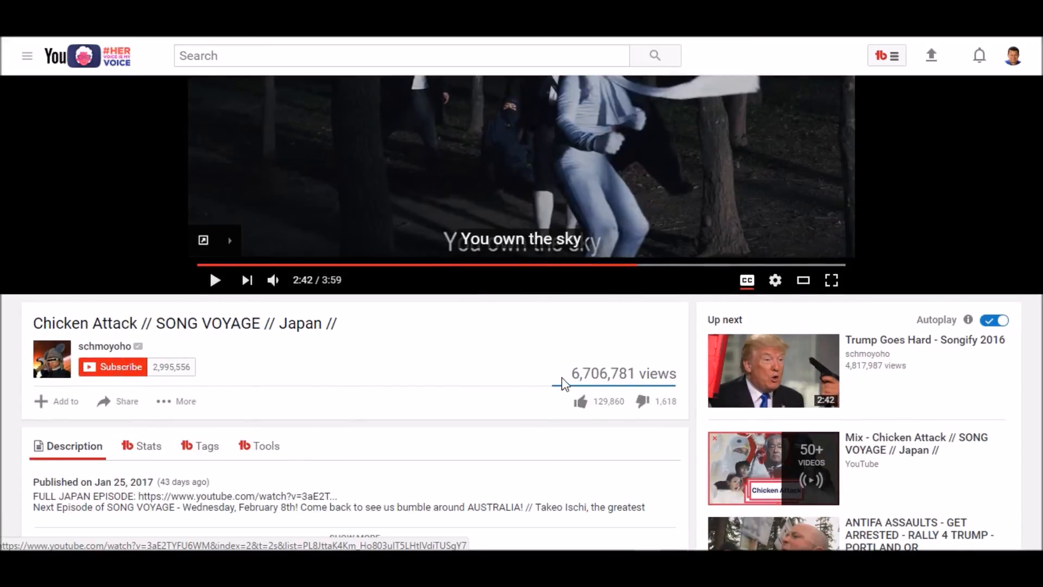
{"action": "scroll", "coordinate": [381, 348], "scroll_direction": "down", "scroll_amount": 4}
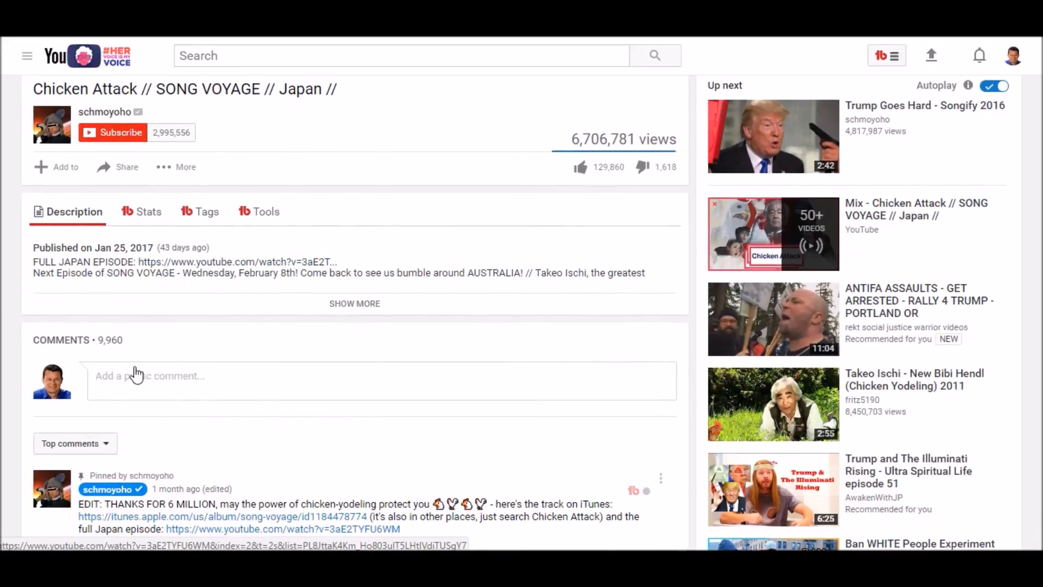
{"action": "scroll", "coordinate": [115, 386], "scroll_direction": "down", "scroll_amount": 7}
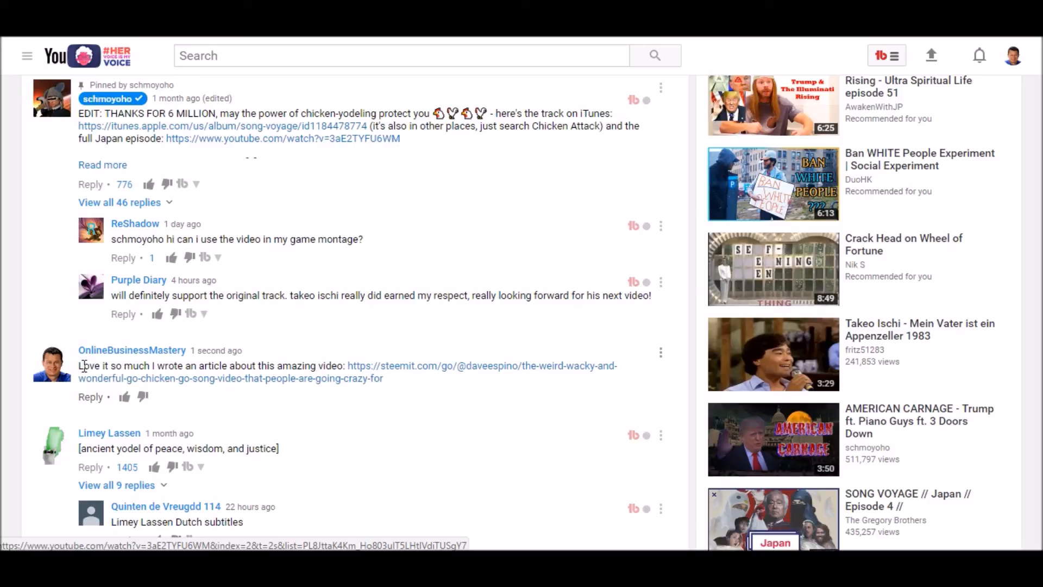
{"action": "scroll", "coordinate": [318, 384], "scroll_direction": "up", "scroll_amount": 10}
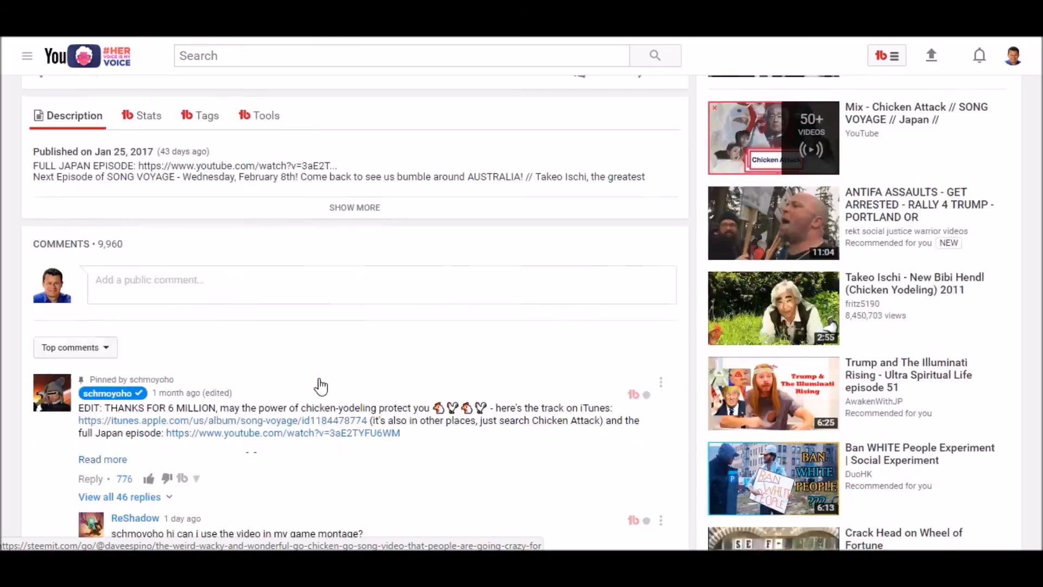
{"action": "scroll", "coordinate": [318, 350], "scroll_direction": "up", "scroll_amount": 3}
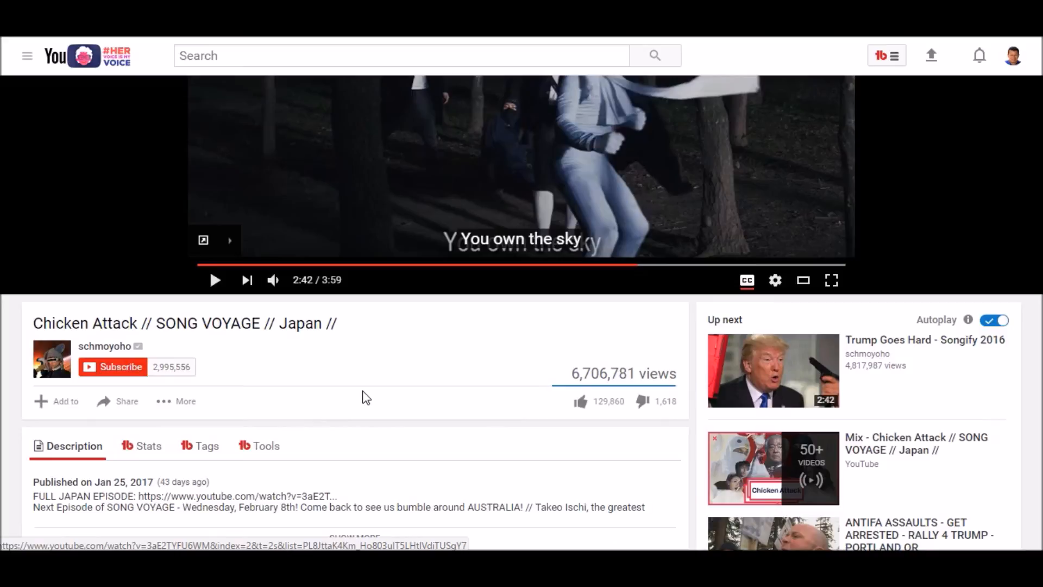
{"action": "scroll", "coordinate": [366, 397], "scroll_direction": "down", "scroll_amount": 15}
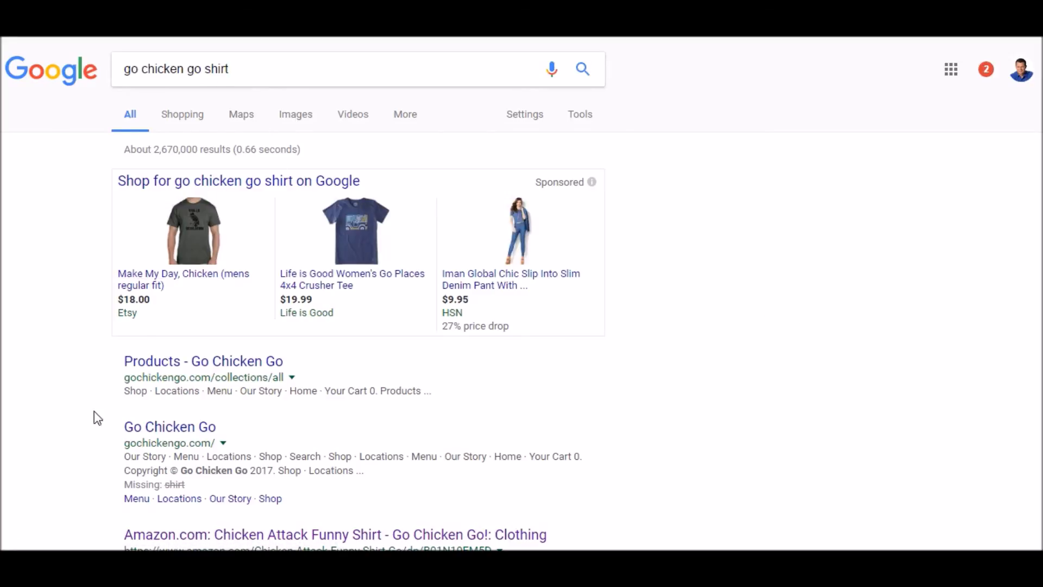
- Examine the Google results for "go chicken go shirt", comparing the rankings of the Amazon shirt listing and the Steemit story with competing pages
{"action": "scroll", "coordinate": [80, 408], "scroll_direction": "down", "scroll_amount": 4}
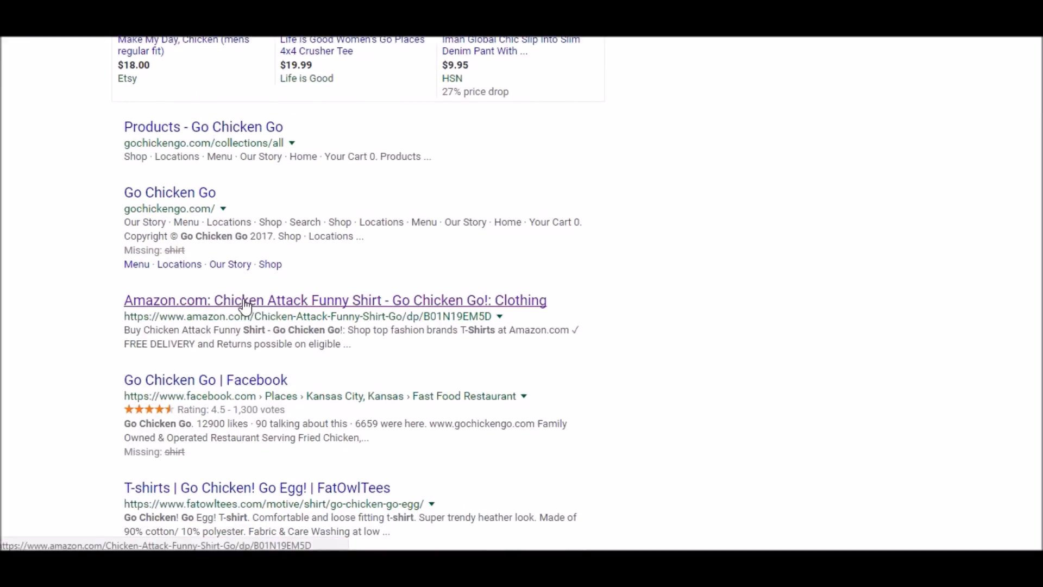
{"action": "scroll", "coordinate": [103, 342], "scroll_direction": "down", "scroll_amount": 5}
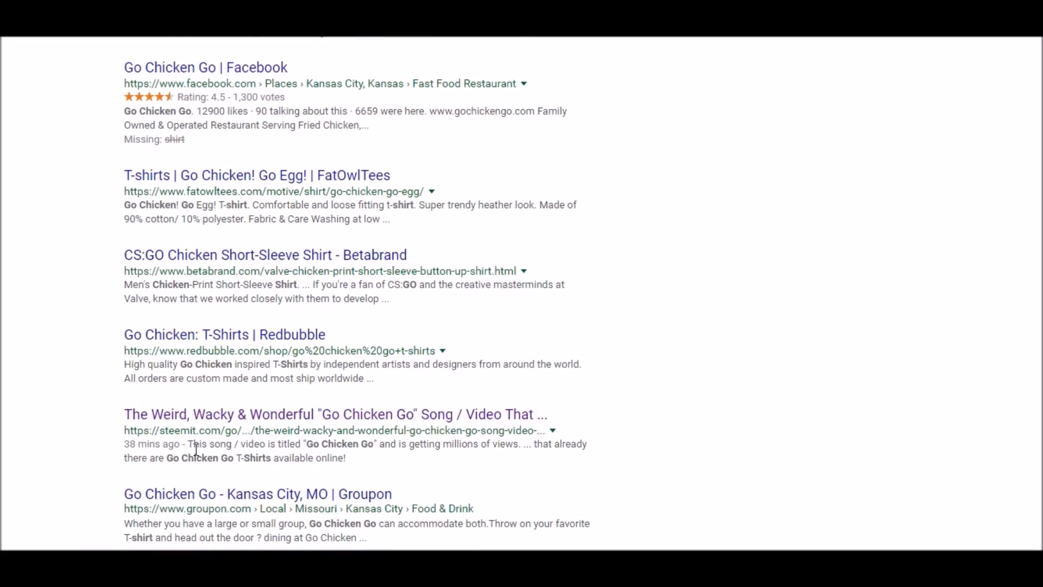
{"action": "scroll", "coordinate": [204, 418], "scroll_direction": "down", "scroll_amount": 3}
{"action": "scroll", "coordinate": [202, 348], "scroll_direction": "down", "scroll_amount": 1}
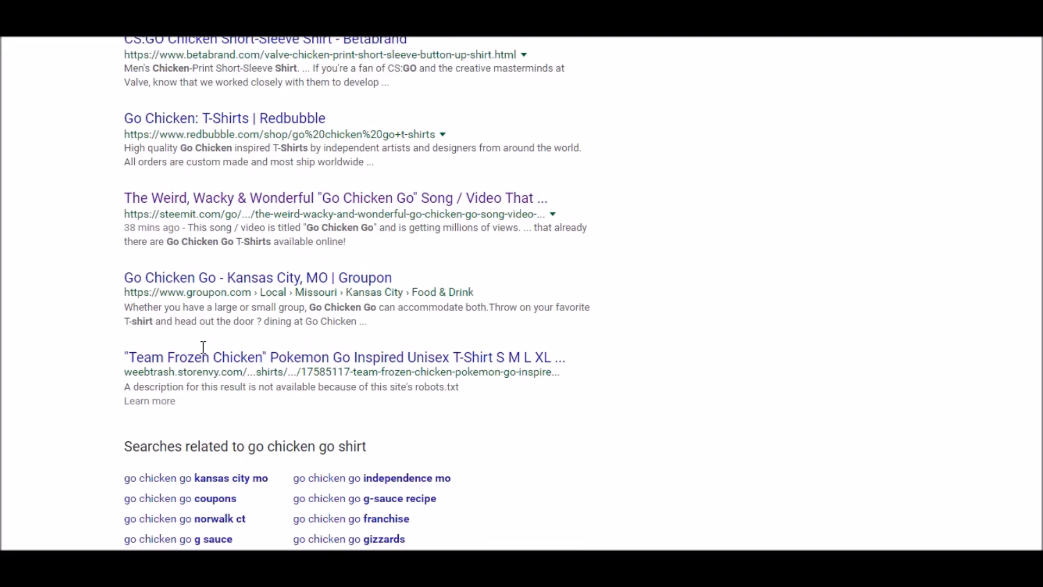
{"action": "scroll", "coordinate": [217, 381], "scroll_direction": "up", "scroll_amount": 6}
{"action": "scroll", "coordinate": [215, 364], "scroll_direction": "up", "scroll_amount": 3}
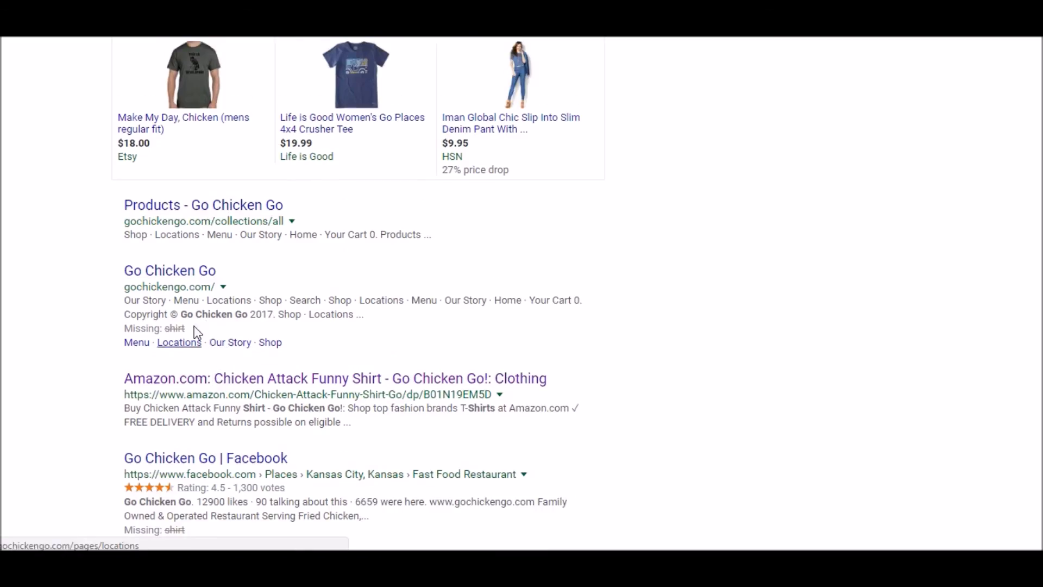
{"action": "scroll", "coordinate": [141, 458], "scroll_direction": "down", "scroll_amount": 6}
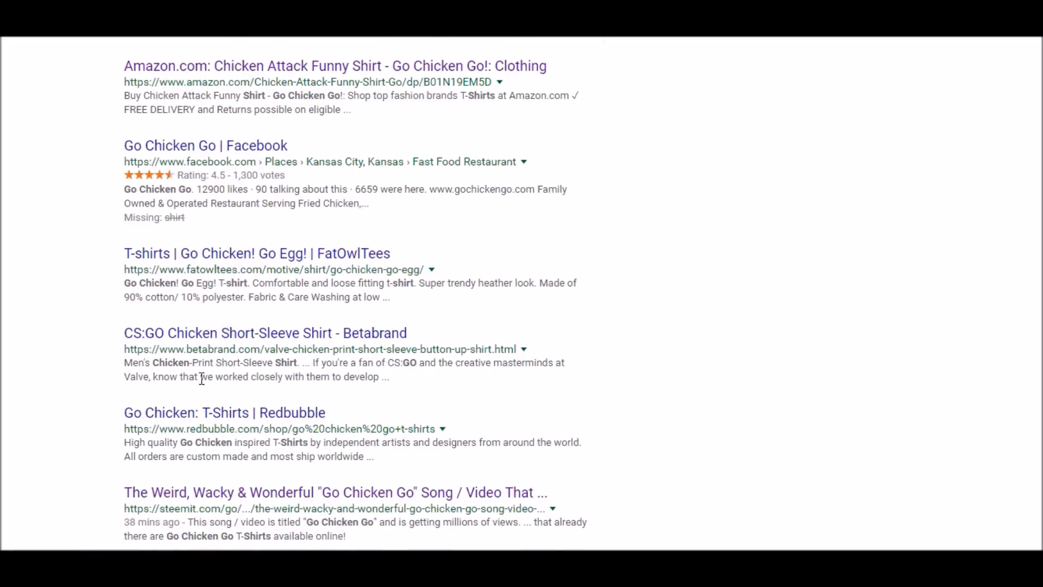
{"action": "scroll", "coordinate": [186, 494], "scroll_direction": "down", "scroll_amount": 4}
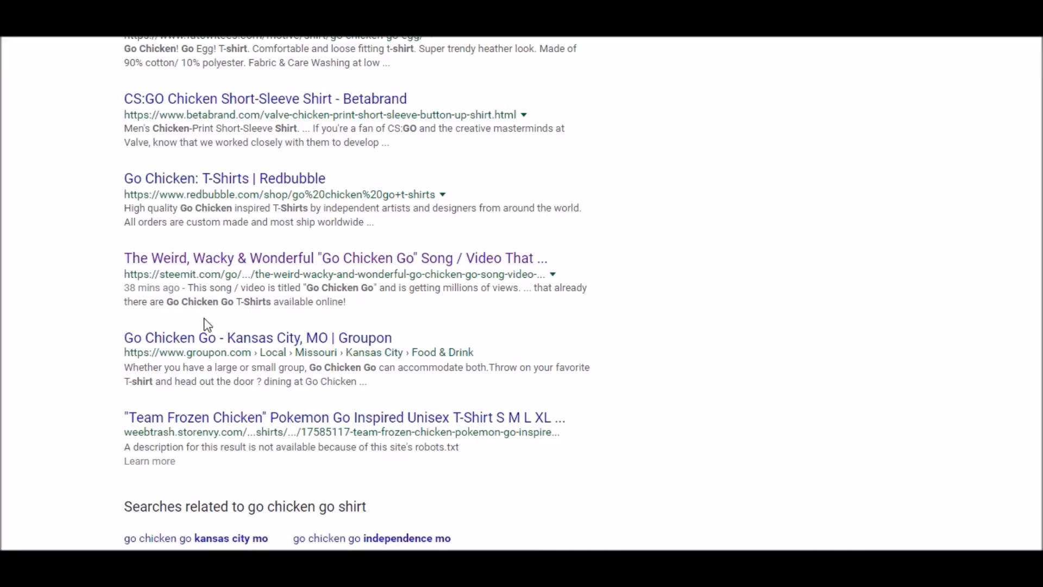
{"action": "scroll", "coordinate": [158, 326], "scroll_direction": "up", "scroll_amount": 1}
{"action": "scroll", "coordinate": [154, 325], "scroll_direction": "up", "scroll_amount": 8}
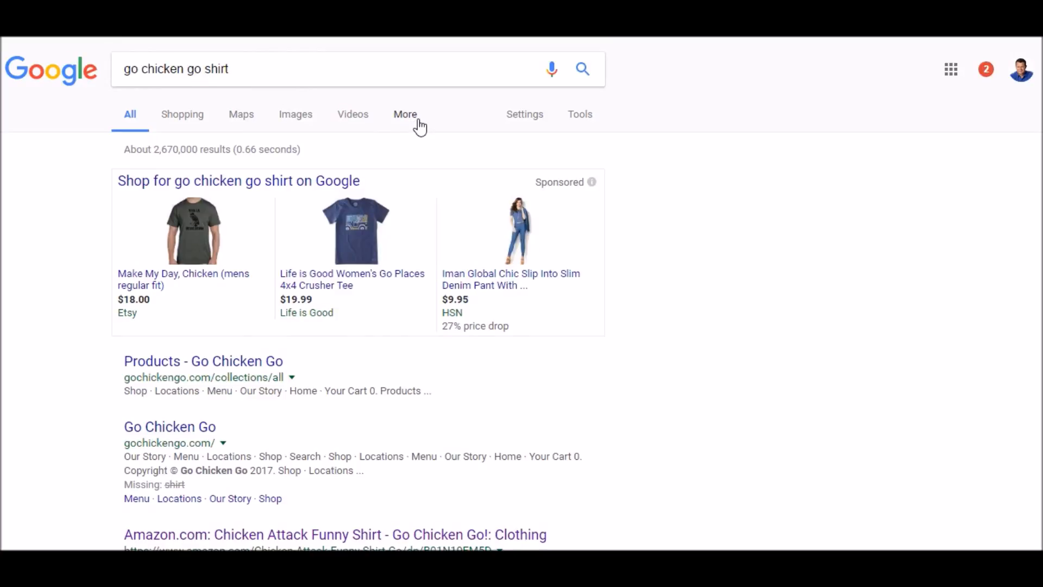
{"action": "scroll", "coordinate": [132, 383], "scroll_direction": "down", "scroll_amount": 10}
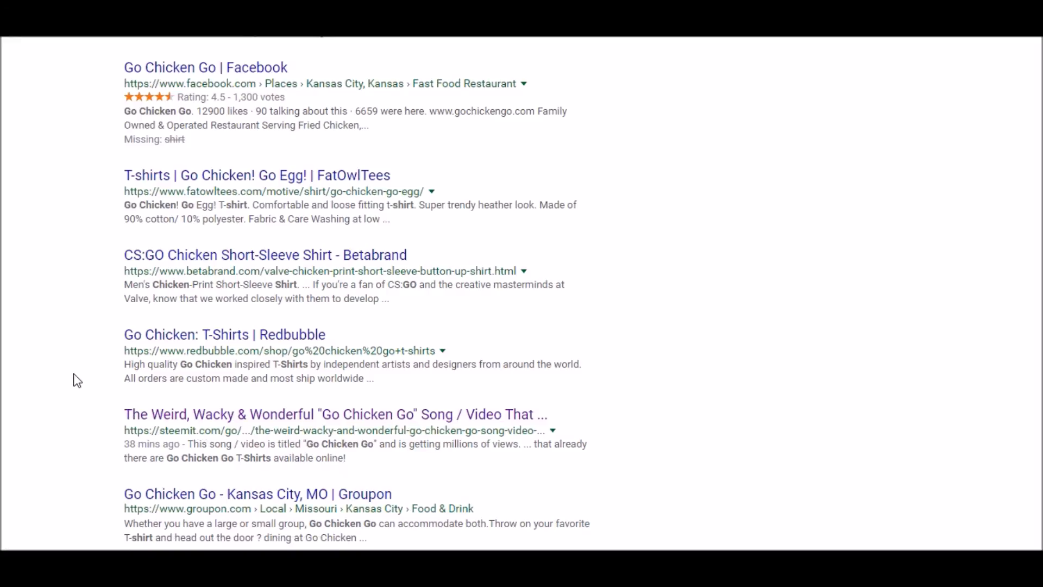
{"action": "scroll", "coordinate": [79, 380], "scroll_direction": "up", "scroll_amount": 10}
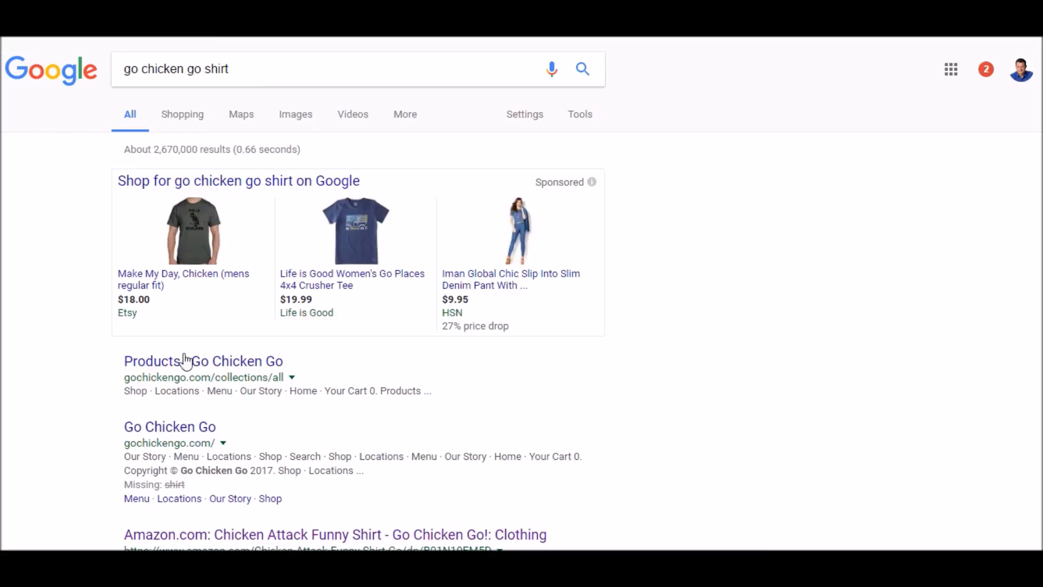
{"action": "scroll", "coordinate": [77, 371], "scroll_direction": "down", "scroll_amount": 3}
{"action": "scroll", "coordinate": [54, 326], "scroll_direction": "down", "scroll_amount": 3}
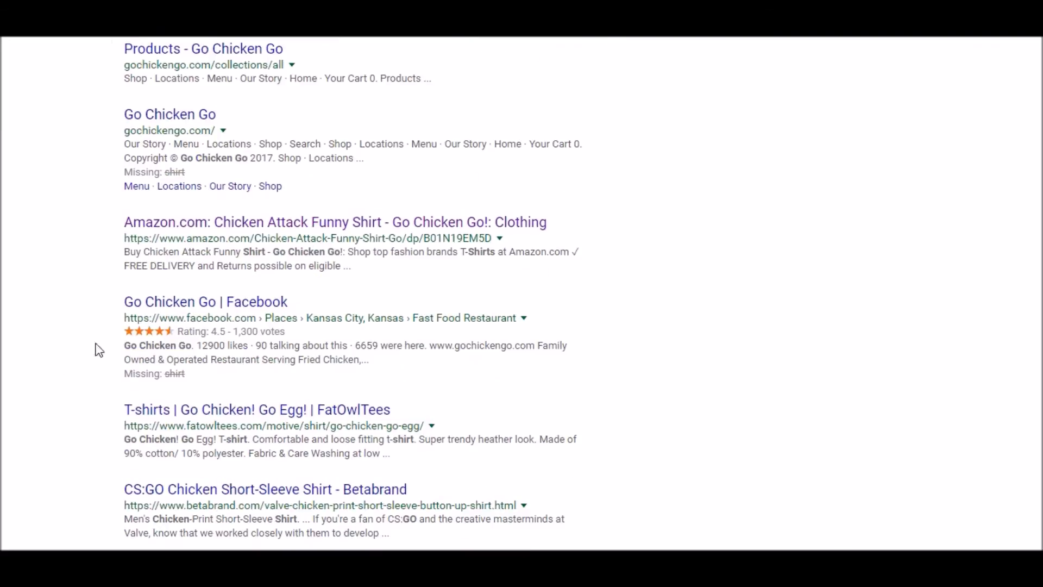